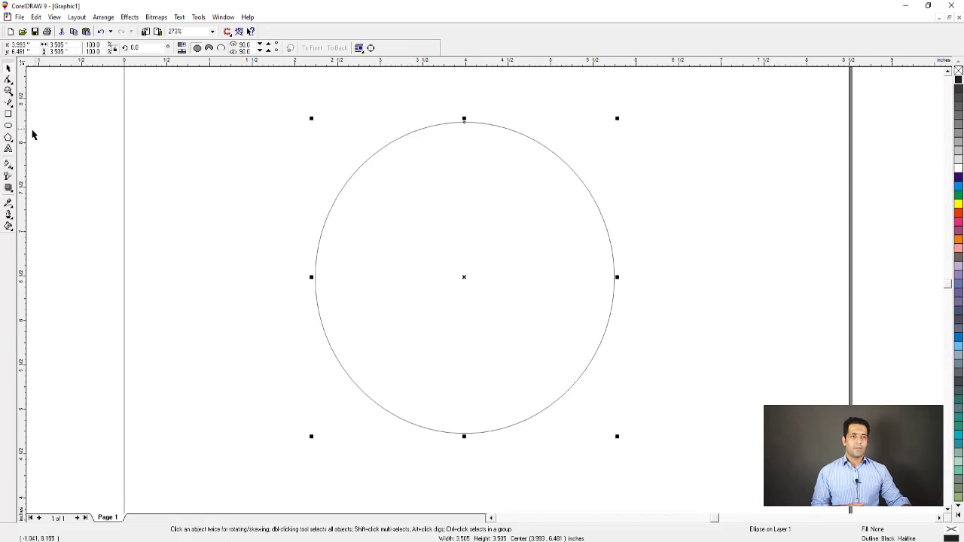
{"action": "left_click", "coordinate": [36, 18]}
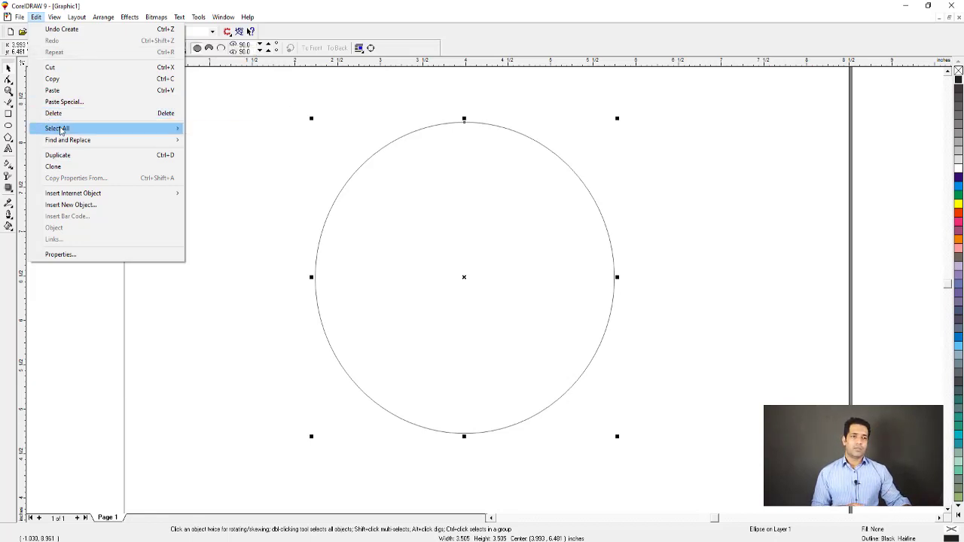
{"action": "mouse_move", "coordinate": [60, 130]}
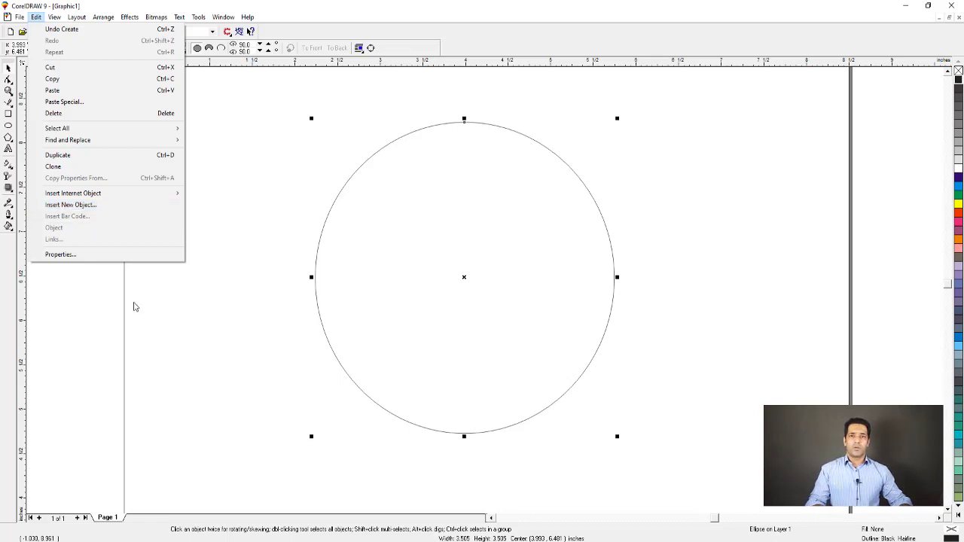
{"action": "left_click", "coordinate": [175, 344]}
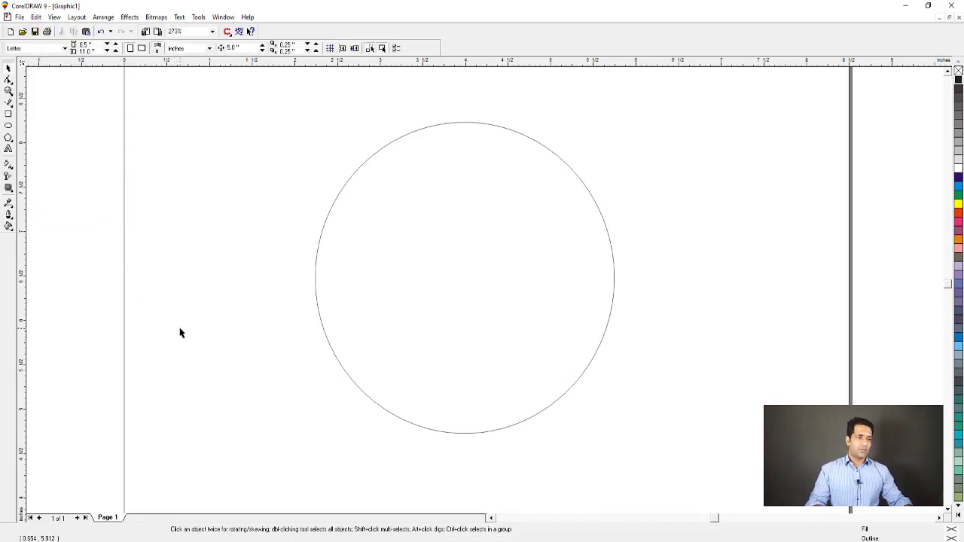
Undo the creation of the circle so the page is empty
{"action": "key", "text": "shift+F4"}
{"action": "key", "text": "F2"}
{"action": "key", "text": "ctrl+z"}
{"action": "left_click_drag", "start_coordinate": [183, 93], "coordinate": [639, 420]}
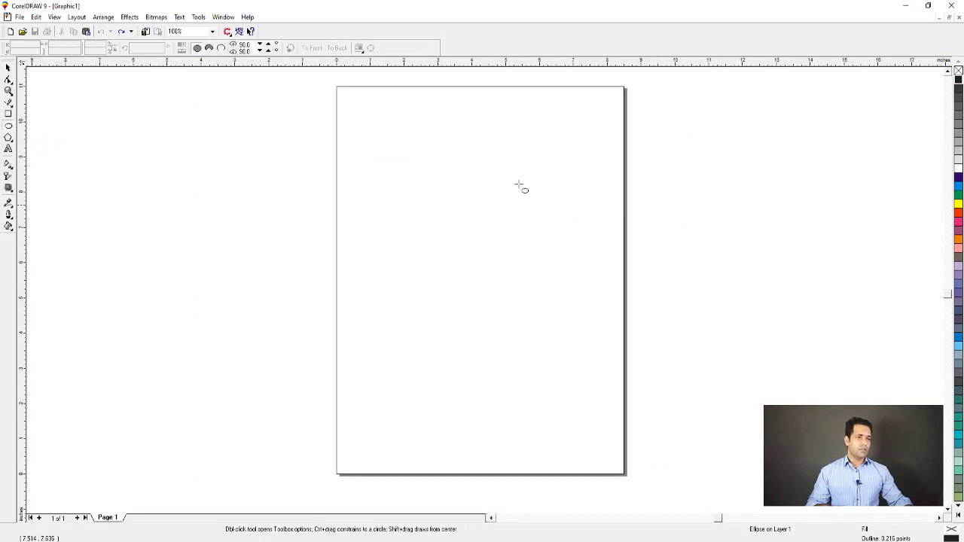
Draw an upright ellipse about 2.2 inches wide and 3.1 inches high in the upper half of the page
{"action": "key", "text": "F2"}
{"action": "left_click_drag", "start_coordinate": [266, 124], "coordinate": [749, 442]}
{"action": "mouse_move", "coordinate": [386, 154]}
{"action": "left_mouse_down"}
{"action": "mouse_move", "coordinate": [424, 224]}
{"action": "mouse_move", "coordinate": [497, 282]}
{"action": "mouse_move", "coordinate": [497, 317]}
{"action": "left_mouse_up"}
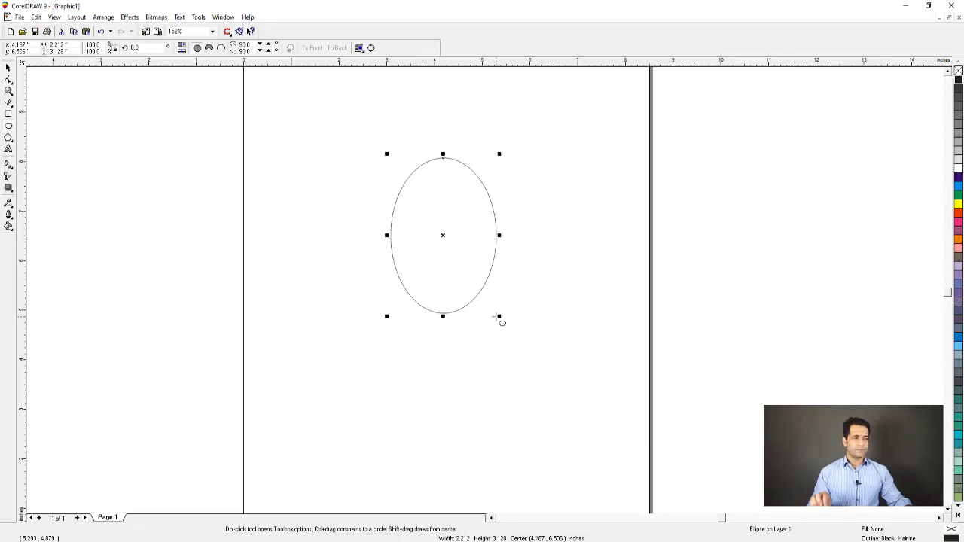
Undo and redo the creation of the ellipse repeatedly to try out both commands
{"action": "key", "text": "ctrl+z"}
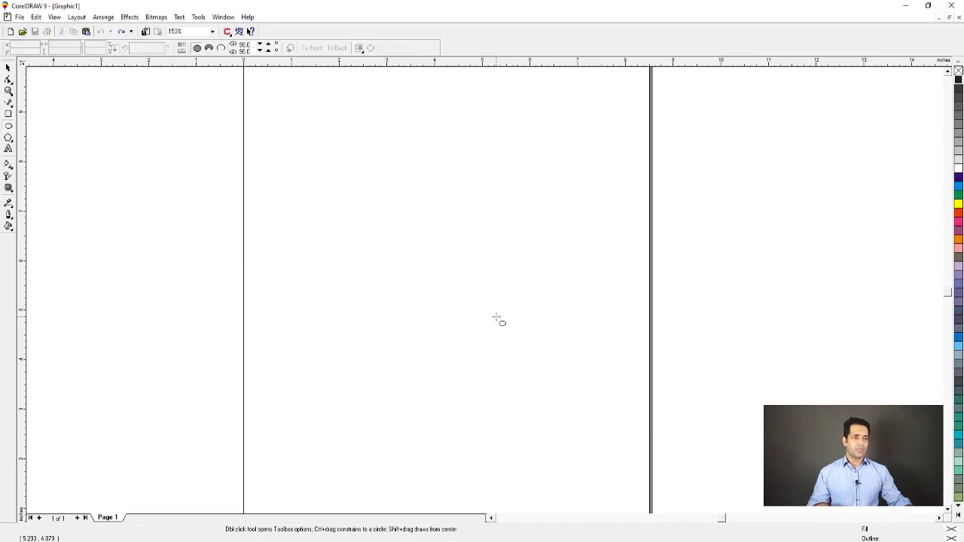
{"action": "key", "text": "ctrl+shift+z"}
{"action": "key", "text": "ctrl+z"}
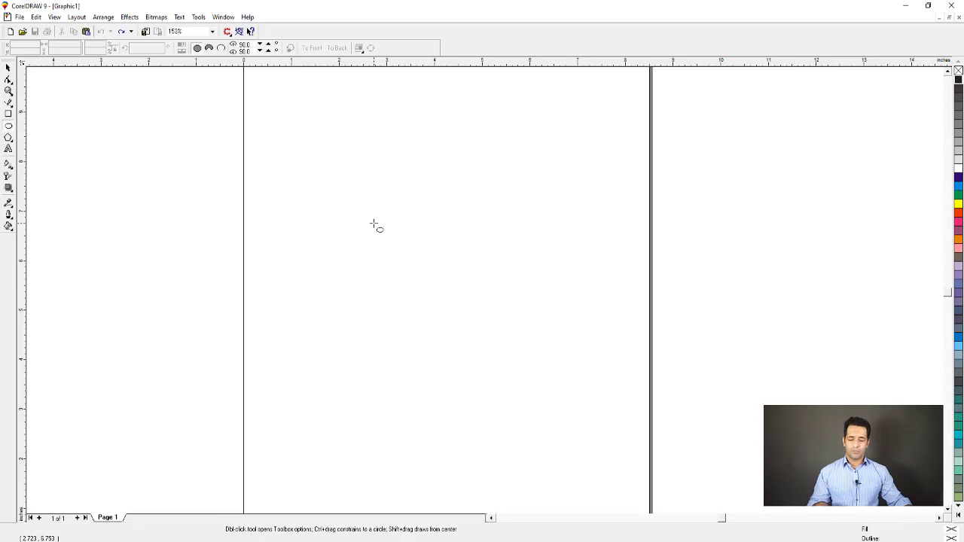
{"action": "key", "text": "ctrl+shift+z"}
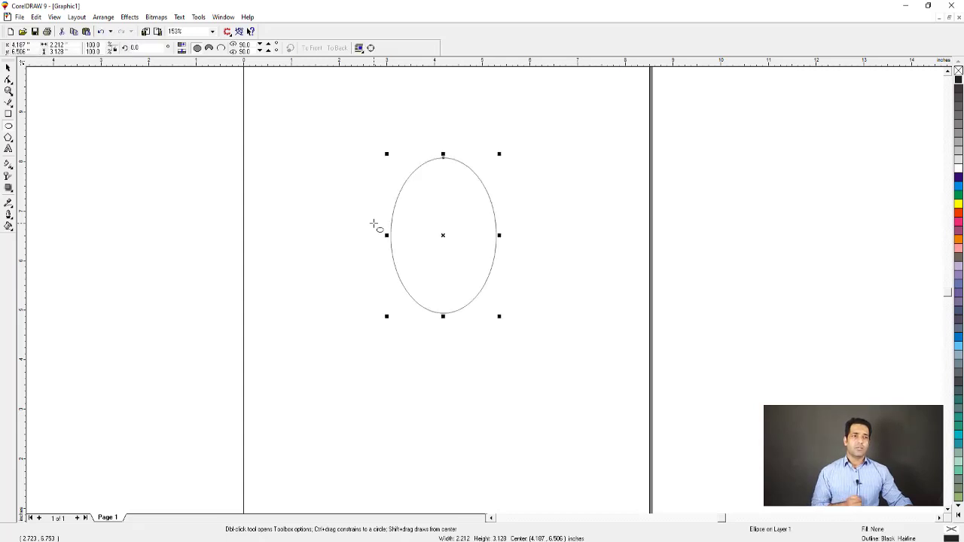
{"action": "left_click", "coordinate": [101, 31]}
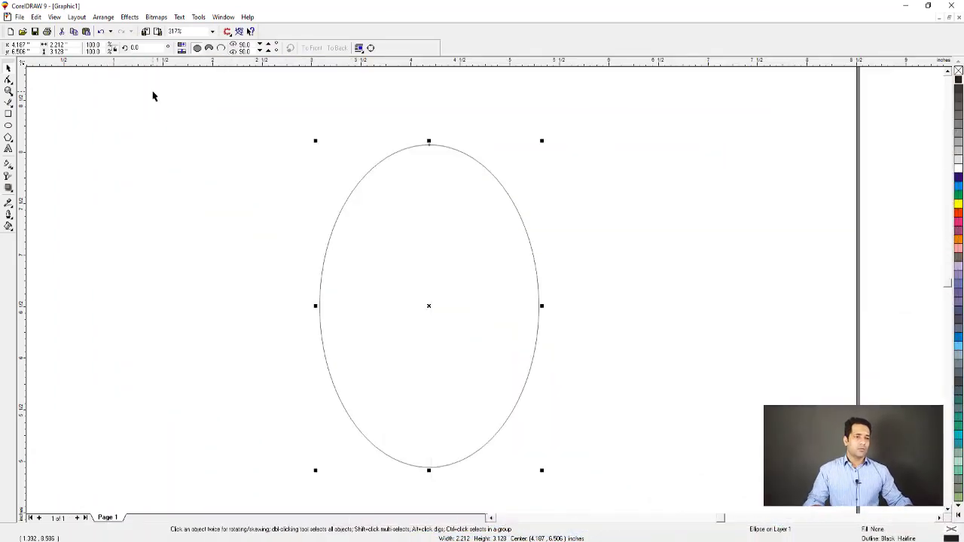
Delete the ellipse from the page
{"action": "scroll", "coordinate": [294, 204], "scroll_direction": "down", "scroll_amount": 2}
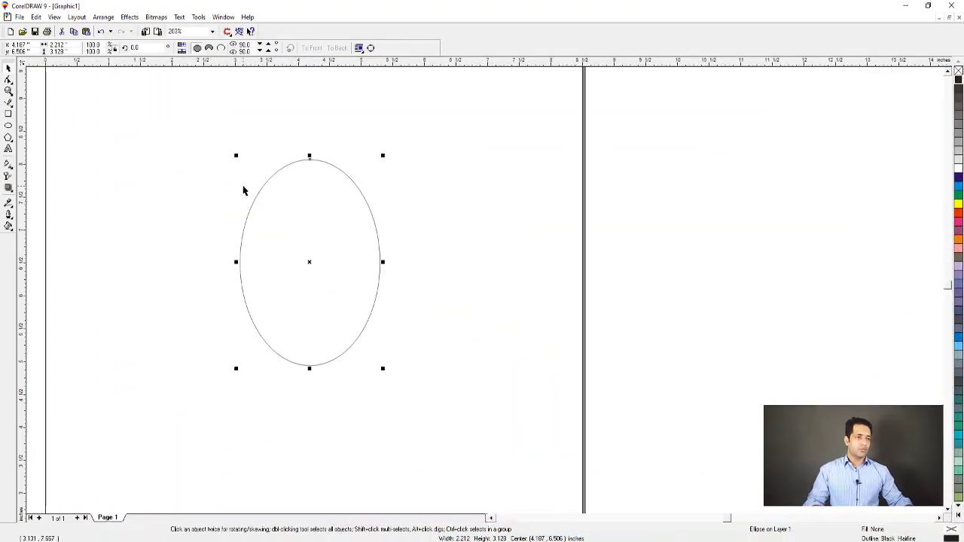
{"action": "left_click", "coordinate": [232, 186]}
{"action": "key", "text": "shift+F4"}
{"action": "key", "text": "F2"}
{"action": "left_click_drag", "start_coordinate": [265, 155], "coordinate": [648, 347]}
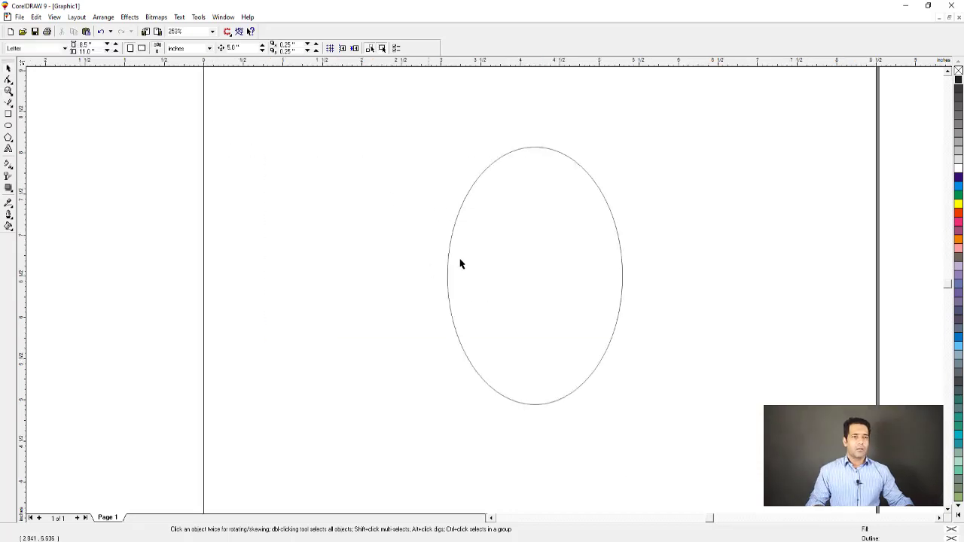
{"action": "left_click", "coordinate": [473, 262]}
{"action": "key", "text": "Delete"}
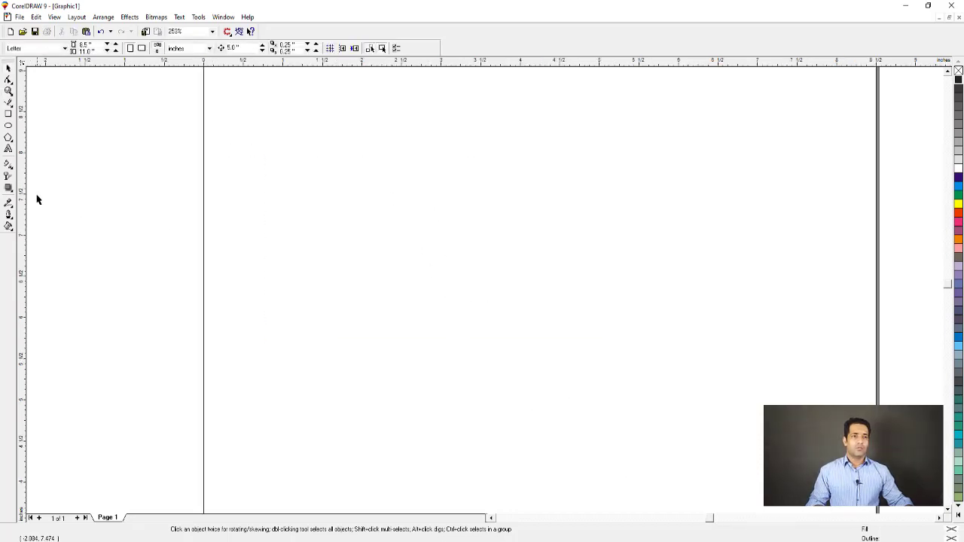
{"action": "left_click", "coordinate": [36, 17]}
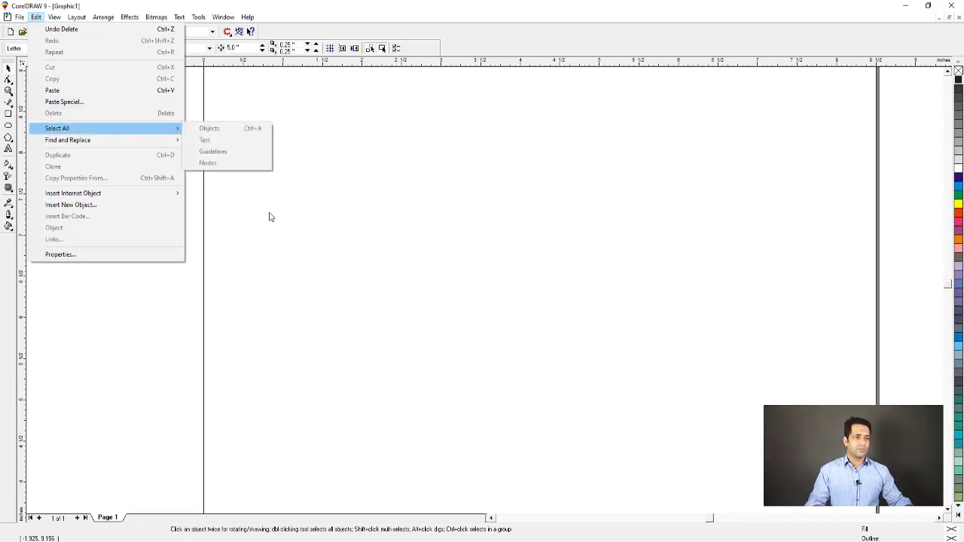
{"action": "left_click", "coordinate": [197, 212]}
Place six horizontal guidelines across the page at heights from about 0.7 to 10.5 inches
{"action": "key", "text": "F3"}
{"action": "key", "text": "shift+F4"}
{"action": "key", "text": "F2"}
{"action": "left_click_drag", "start_coordinate": [338, 124], "coordinate": [686, 447]}
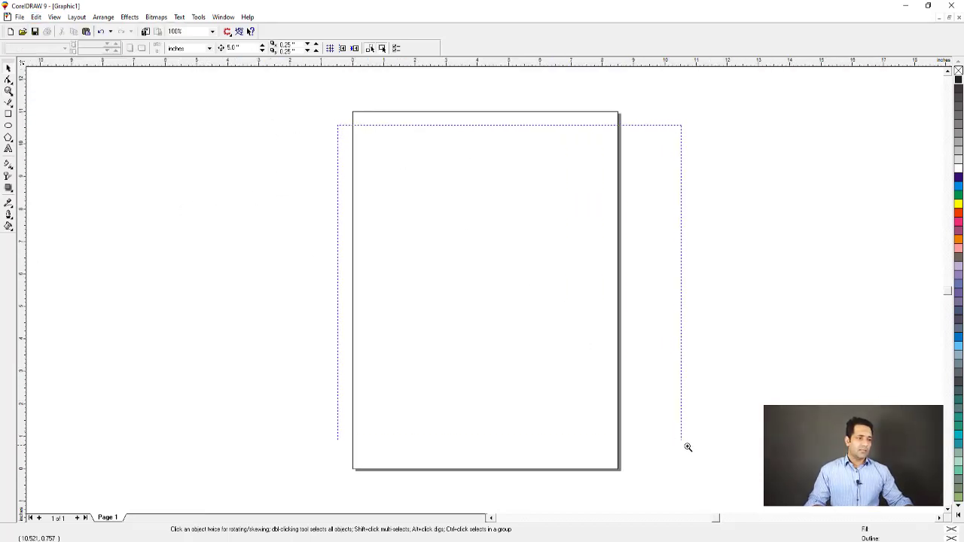
{"action": "left_click_drag", "start_coordinate": [313, 97], "coordinate": [697, 466]}
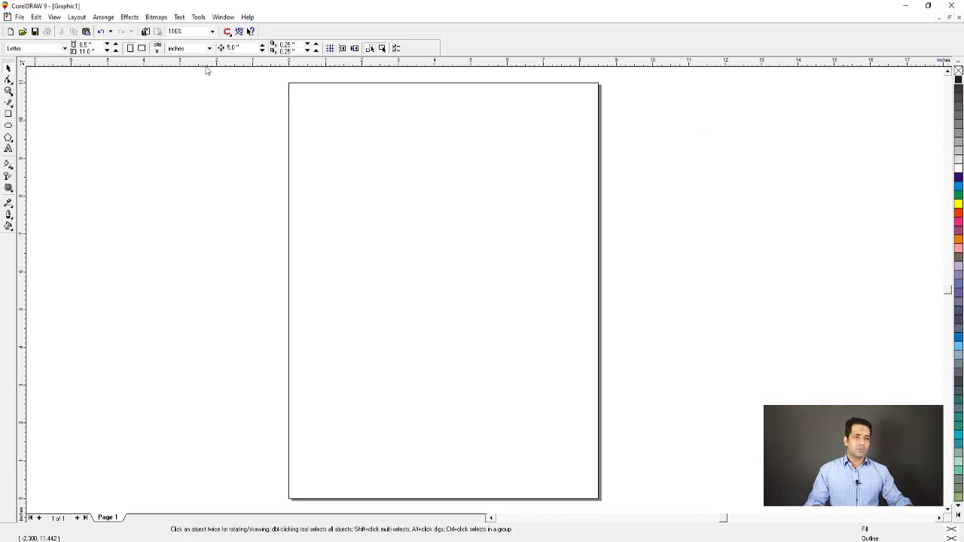
{"action": "left_click_drag", "start_coordinate": [208, 70], "coordinate": [223, 167]}
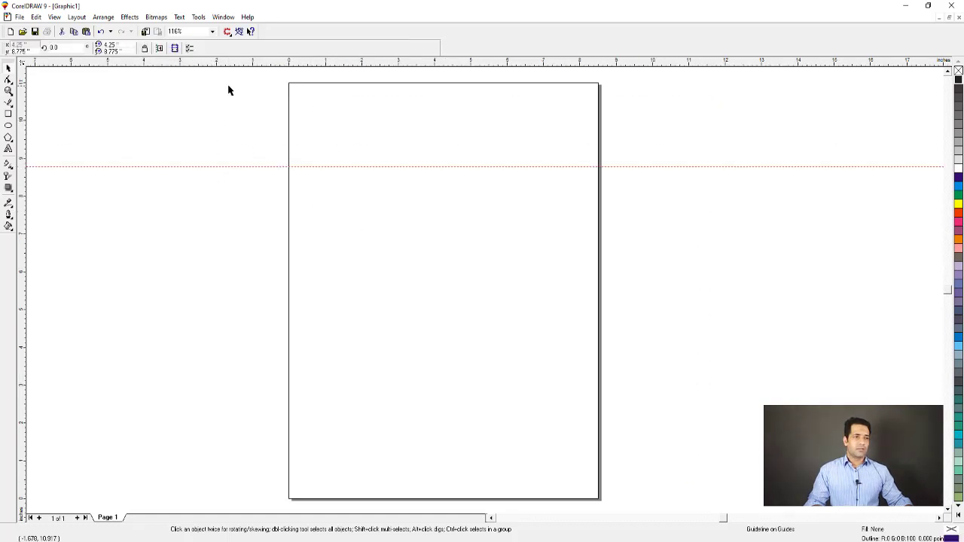
{"action": "left_click_drag", "start_coordinate": [233, 70], "coordinate": [236, 255]}
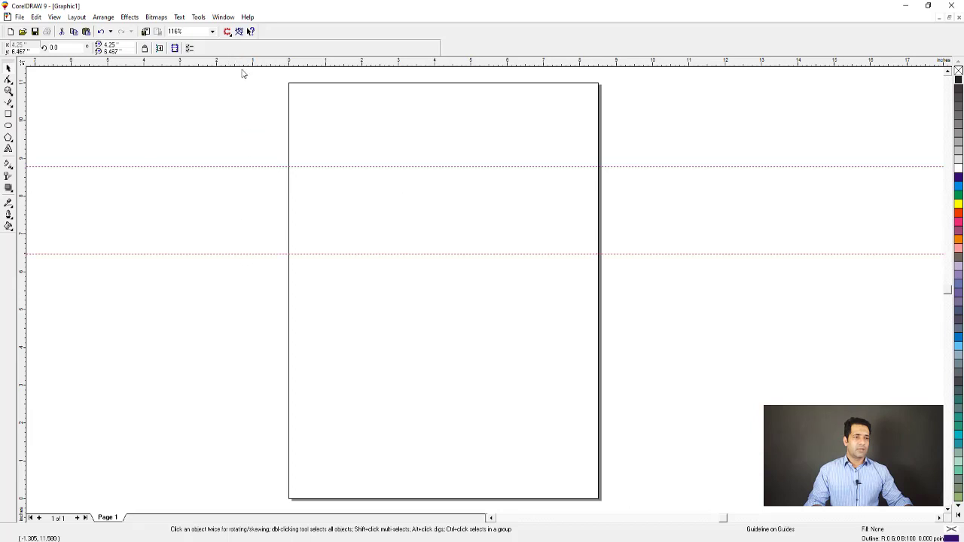
{"action": "left_click_drag", "start_coordinate": [243, 72], "coordinate": [265, 332]}
{"action": "left_click_drag", "start_coordinate": [263, 71], "coordinate": [271, 410]}
{"action": "left_click_drag", "start_coordinate": [246, 68], "coordinate": [259, 102]}
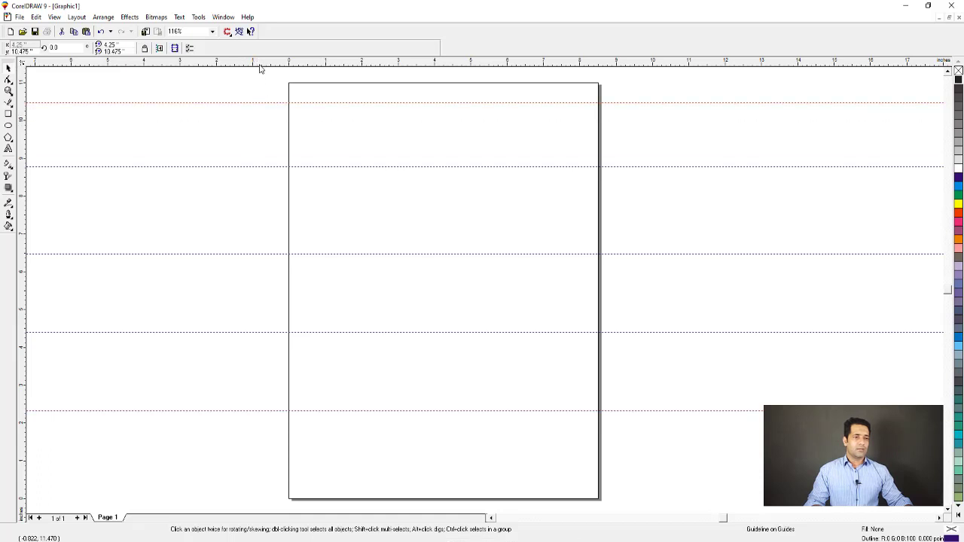
{"action": "left_click_drag", "start_coordinate": [259, 68], "coordinate": [309, 471]}
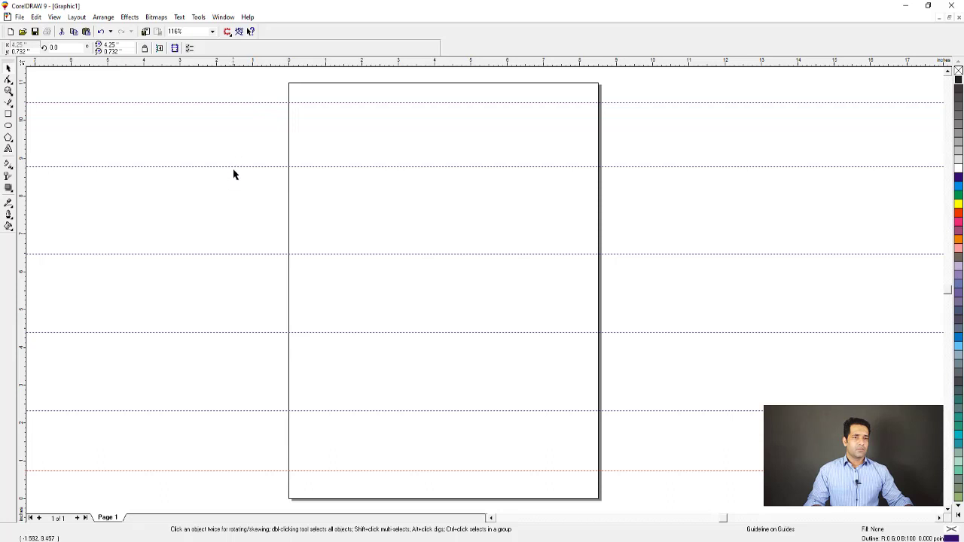
Place four vertical guidelines across the page at about 1.2, 2.9, 4.8 and 6.8 inches
{"action": "left_click", "coordinate": [145, 134]}
{"action": "left_click_drag", "start_coordinate": [22, 131], "coordinate": [334, 151]}
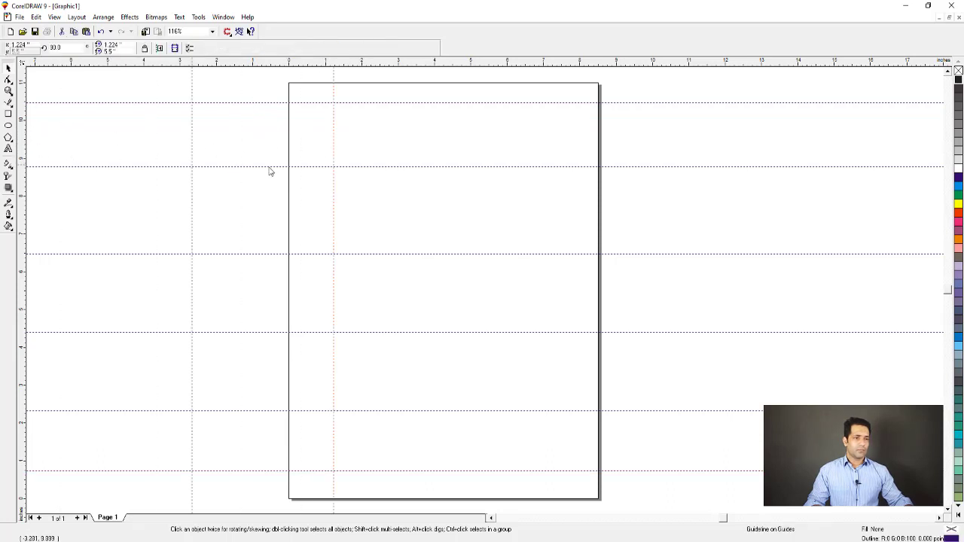
{"action": "left_click_drag", "start_coordinate": [269, 167], "coordinate": [397, 174]}
{"action": "left_click_drag", "start_coordinate": [21, 166], "coordinate": [464, 213]}
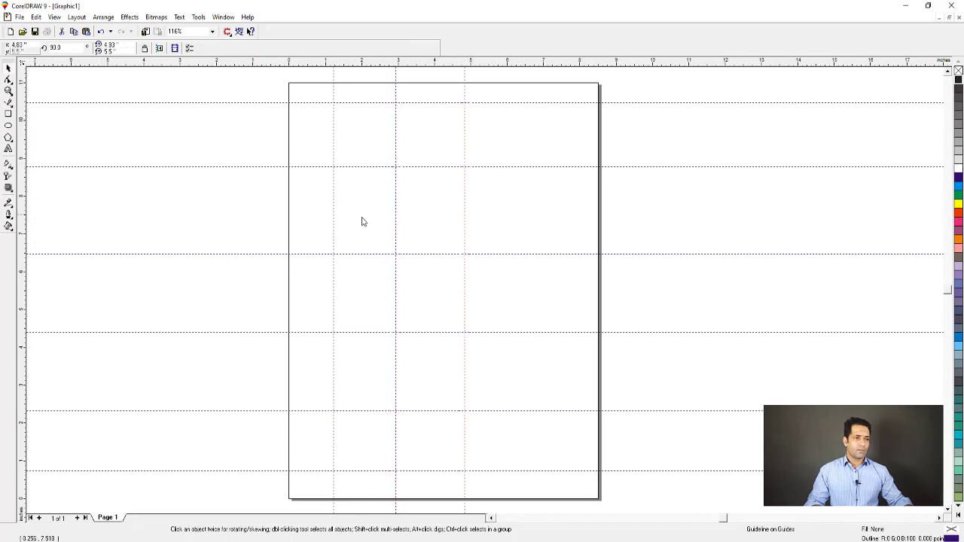
{"action": "left_click_drag", "start_coordinate": [21, 220], "coordinate": [535, 222]}
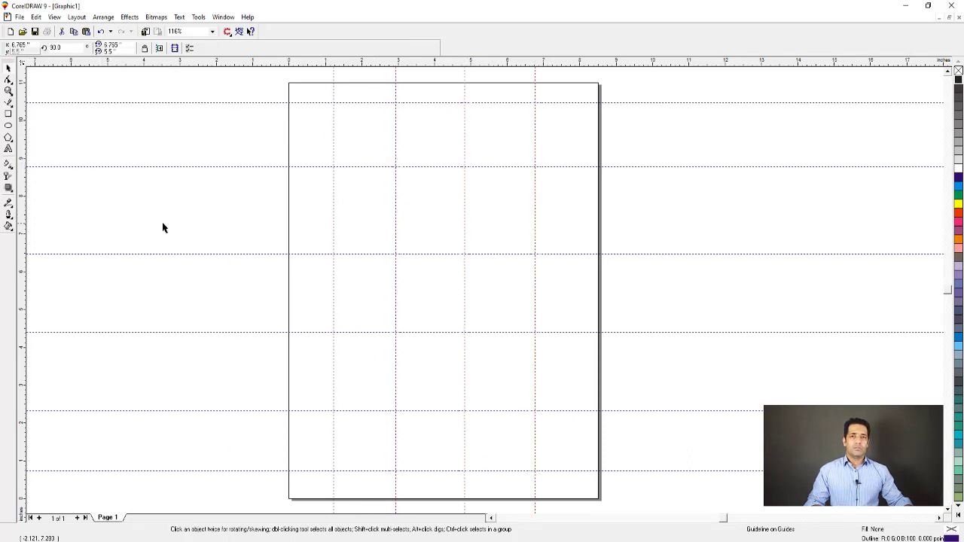
{"action": "left_click", "coordinate": [116, 195]}
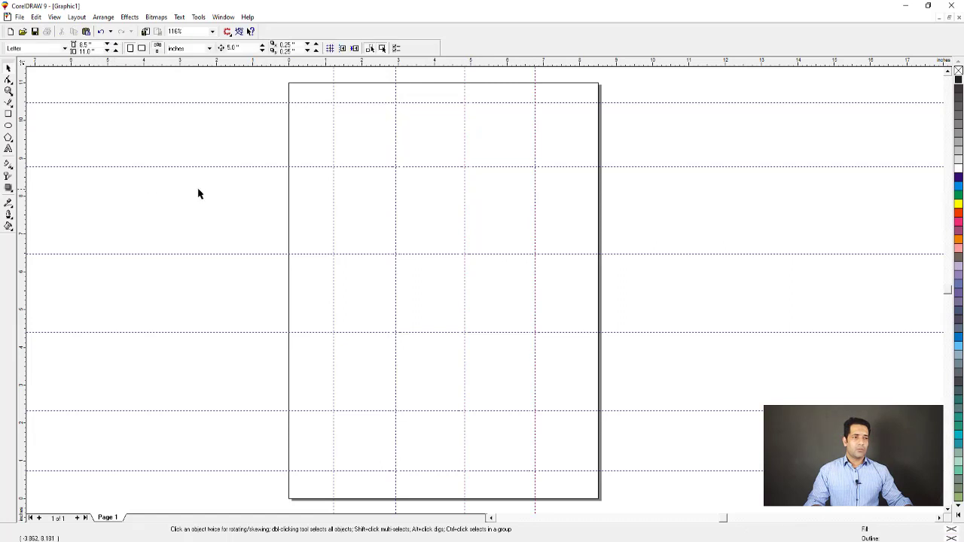
Delete the leftmost vertical guideline and undo that deletion
{"action": "left_click", "coordinate": [332, 204]}
{"action": "key", "text": "Delete"}
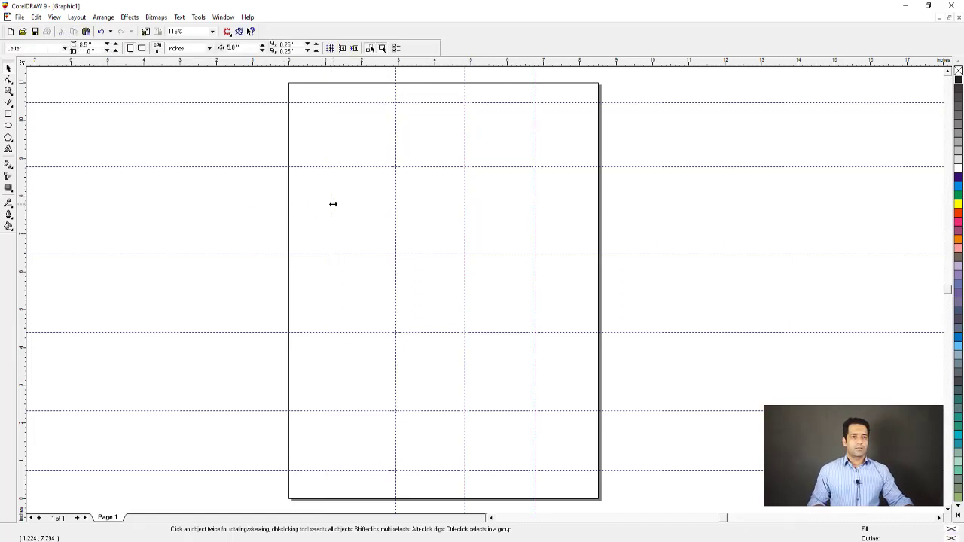
{"action": "key", "text": "ctrl+z"}
Select all guidelines in the drawing at once and delete them
{"action": "left_click", "coordinate": [36, 16]}
{"action": "mouse_move", "coordinate": [78, 129]}
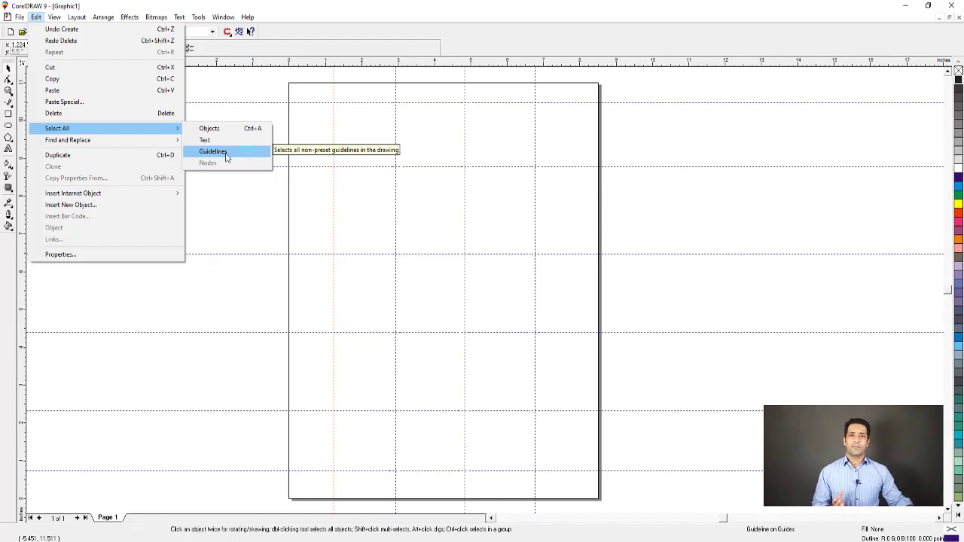
{"action": "left_click", "coordinate": [213, 152]}
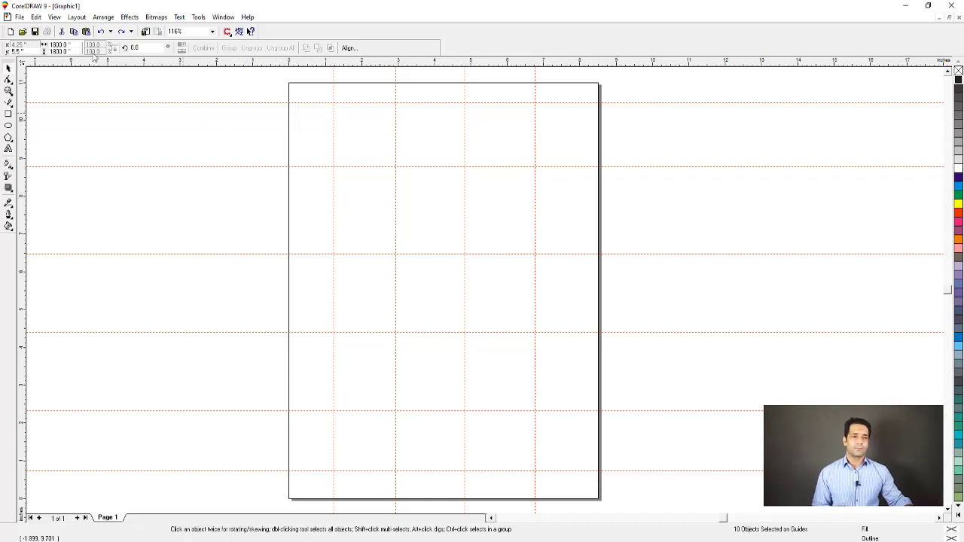
{"action": "left_click", "coordinate": [35, 17]}
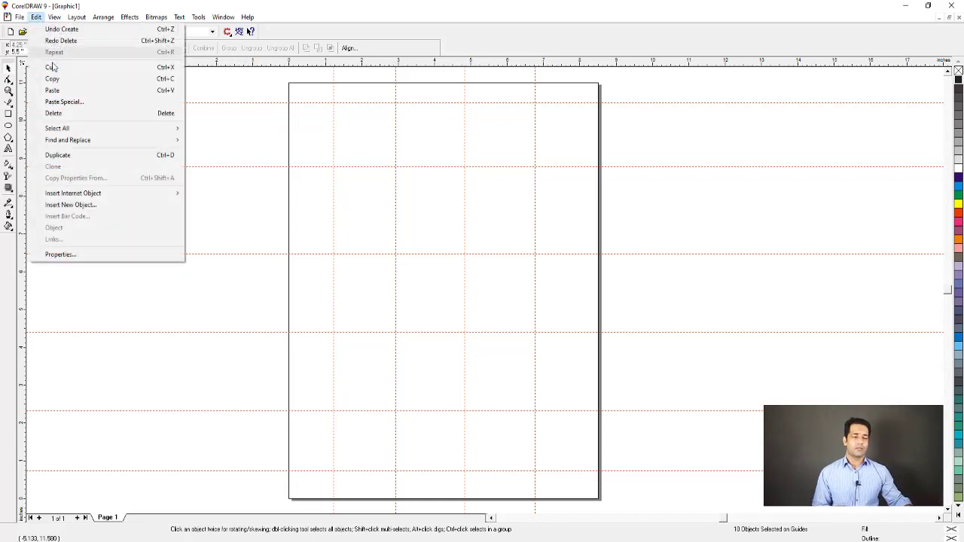
{"action": "left_click", "coordinate": [67, 113]}
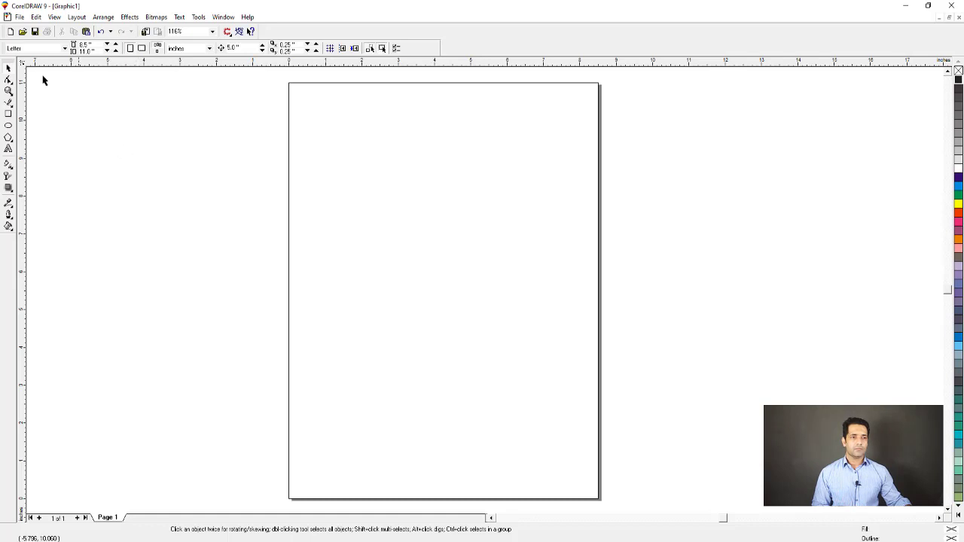
{"action": "left_click", "coordinate": [36, 17]}
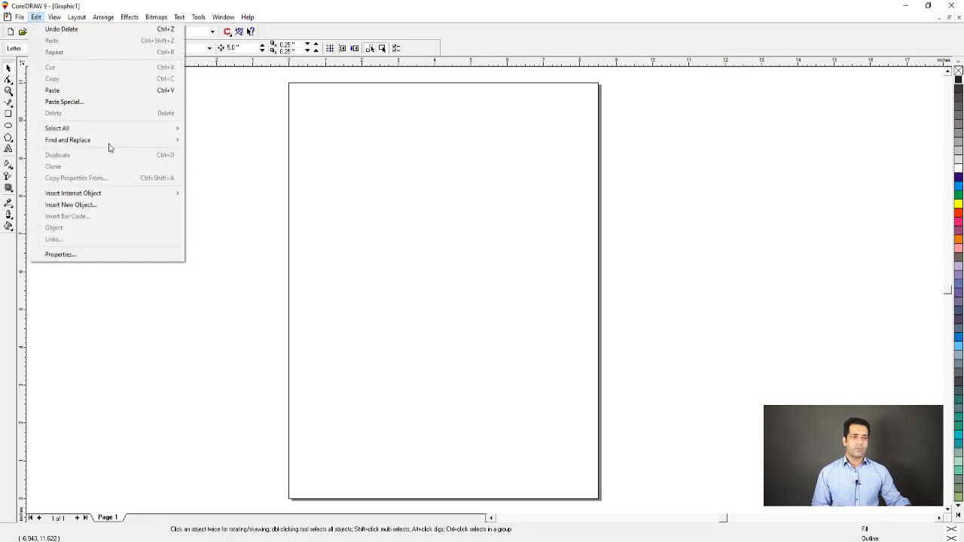
{"action": "mouse_move", "coordinate": [107, 143]}
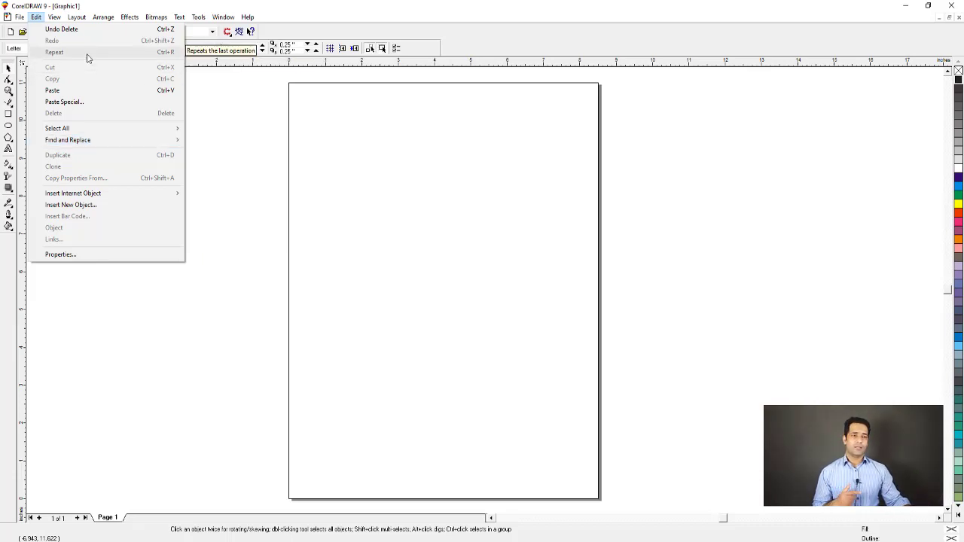
{"action": "left_click", "coordinate": [251, 285]}
{"action": "key", "text": "ctrl+z"}
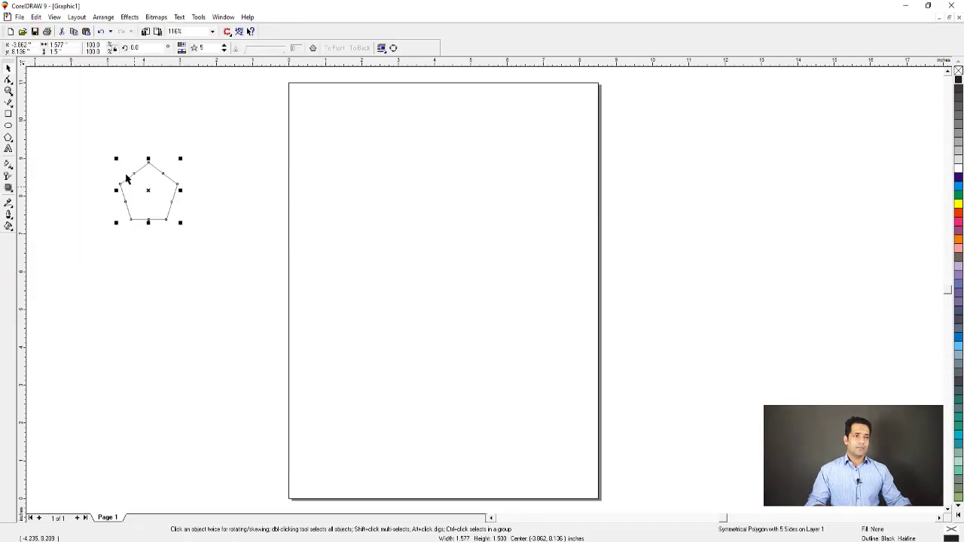
Reshape the five-sided polygon into a star by pulling its mid-side nodes inward, and fill it black
{"action": "key", "text": "F2"}
{"action": "left_click_drag", "start_coordinate": [104, 148], "coordinate": [246, 256]}
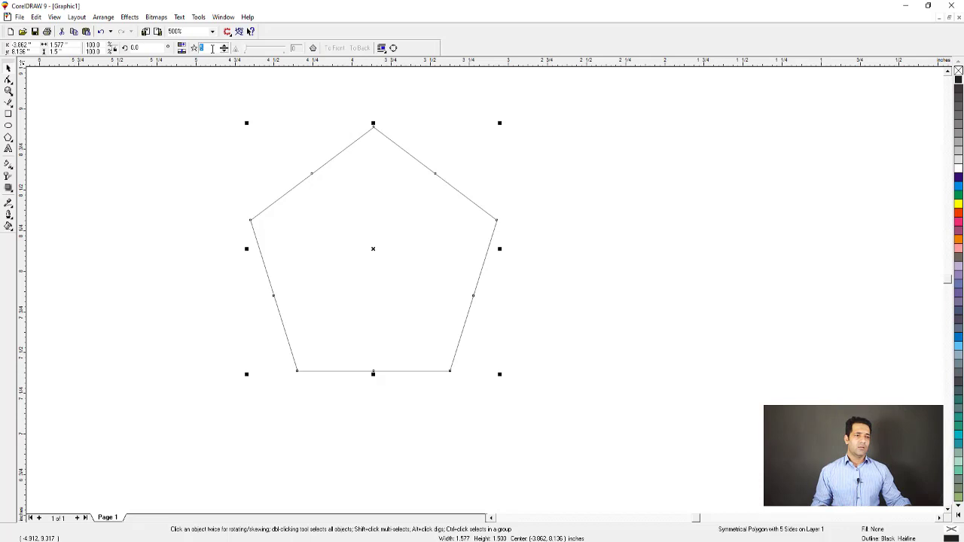
{"action": "left_click_drag", "start_coordinate": [310, 174], "coordinate": [345, 223]}
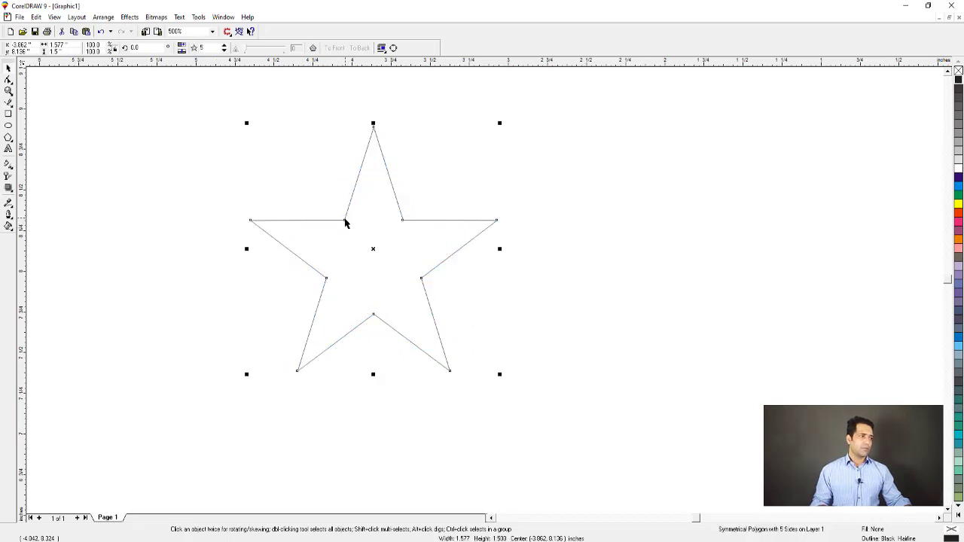
{"action": "left_click", "coordinate": [958, 82]}
Move the black star into the page's upper-left corner, centred at about 0.94, 9.94 inches
{"action": "key", "text": "F3"}
{"action": "key", "text": "F3"}
{"action": "key", "text": "Escape"}
{"action": "key", "text": "F3"}
{"action": "key", "text": "F2"}
{"action": "left_click_drag", "start_coordinate": [179, 100], "coordinate": [649, 469]}
{"action": "left_click_drag", "start_coordinate": [248, 189], "coordinate": [420, 123]}
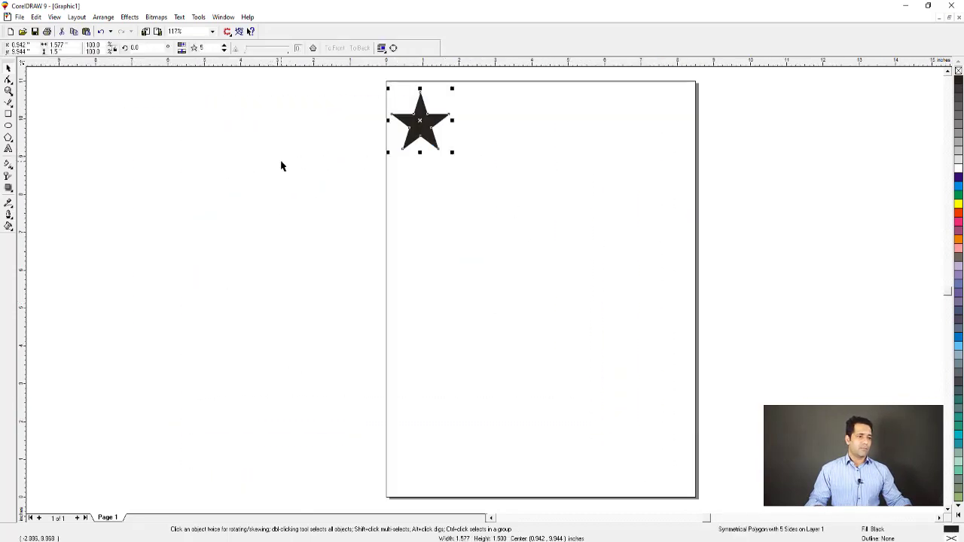
Scale the black star down proportionally to about 0.92 by 0.88 inches, keeping it near the page's upper-left corner
{"action": "key", "text": "Escape"}
{"action": "key", "text": "F3"}
{"action": "key", "text": "F2"}
{"action": "left_click_drag", "start_coordinate": [341, 100], "coordinate": [627, 477]}
{"action": "left_click", "coordinate": [355, 128]}
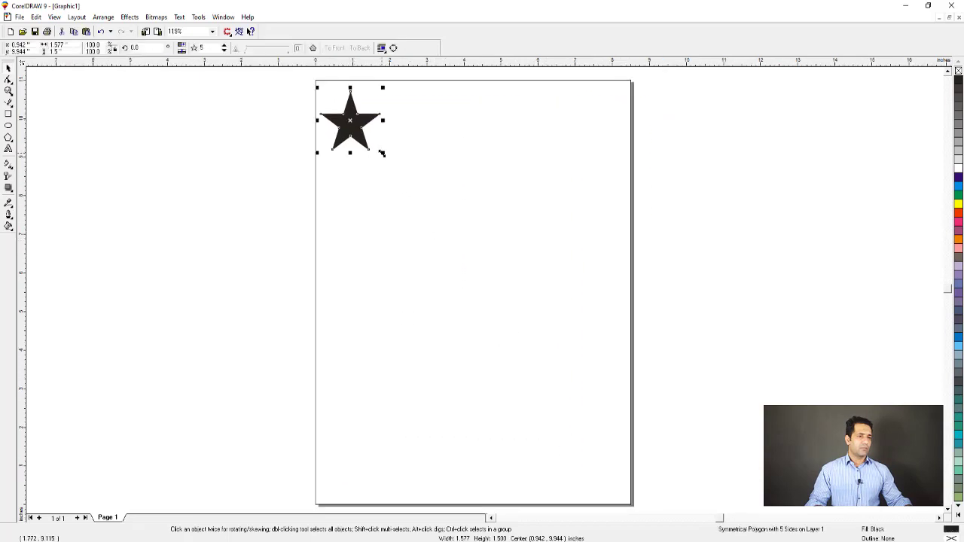
{"action": "left_click_drag", "start_coordinate": [381, 153], "coordinate": [361, 126]}
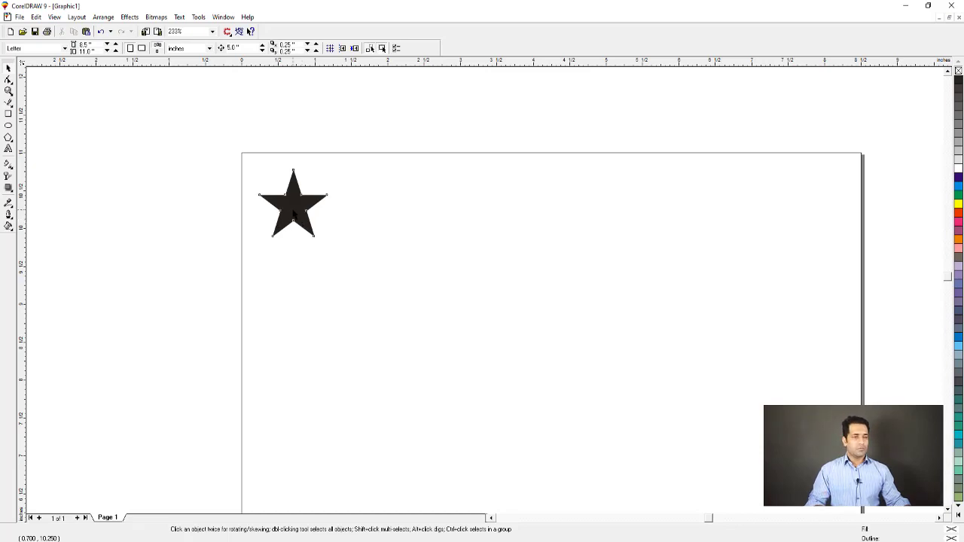
Enlarge the star proportionally to about 1.1 by 1.05 inches, then repeat that enlargement seven times
{"action": "left_click", "coordinate": [294, 214]}
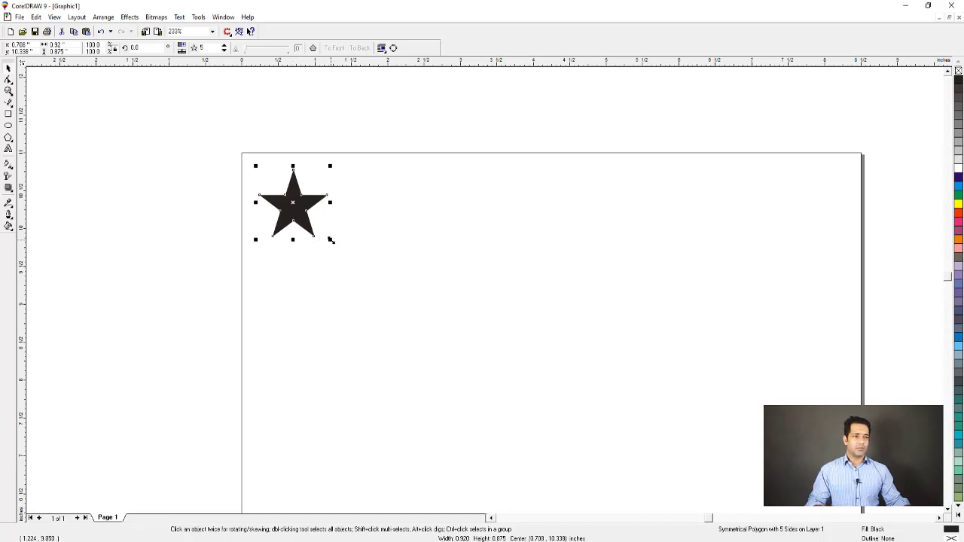
{"action": "left_click_drag", "start_coordinate": [331, 240], "coordinate": [342, 253]}
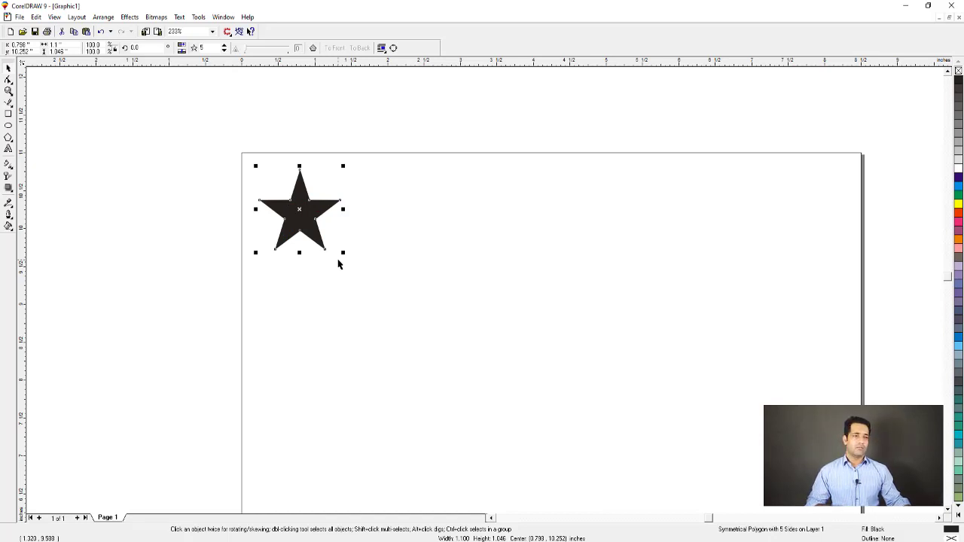
{"action": "key", "text": "ctrl+r"}
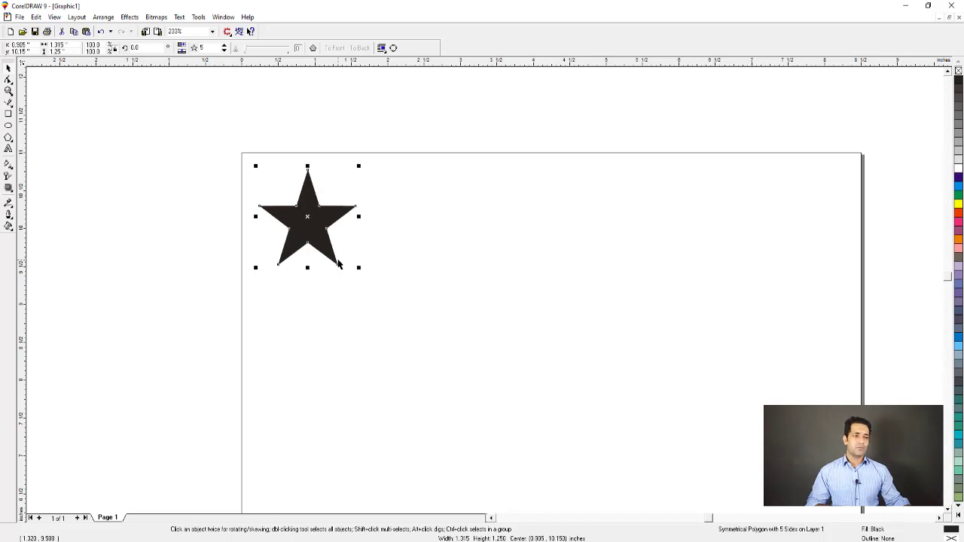
{"action": "key", "text": "ctrl+r"}
{"action": "key", "text": "ctrl+r"}
{"action": "key", "text": "ctrl+r"}
{"action": "key", "text": "ctrl+r"}
{"action": "key", "text": "ctrl+r"}
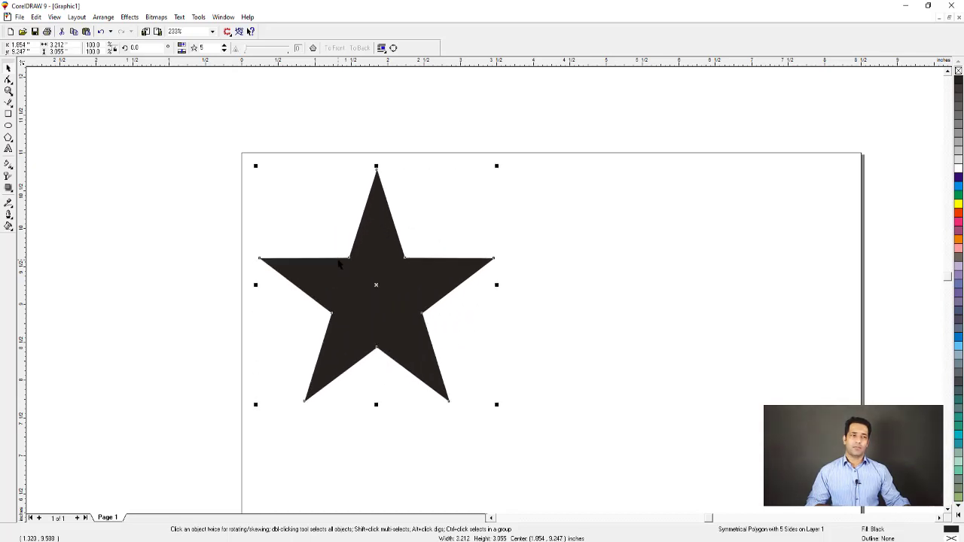
{"action": "key", "text": "ctrl+r"}
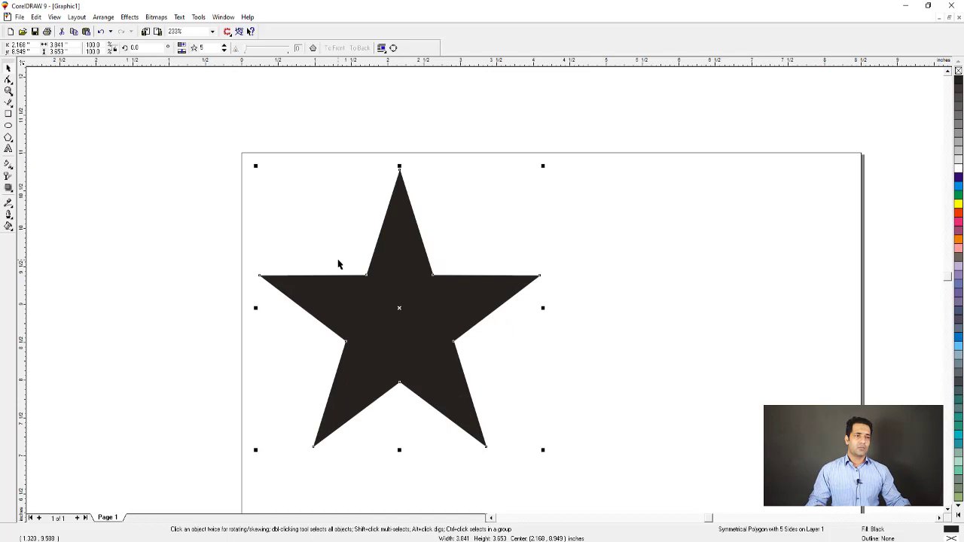
Undo all the repeated enlargements and the first scaling of the star
{"action": "key", "text": "F3"}
{"action": "key", "text": "F3"}
{"action": "key", "text": "F2"}
{"action": "left_click_drag", "start_coordinate": [318, 102], "coordinate": [572, 269]}
{"action": "key", "text": "ctrl+z"}
{"action": "key", "text": "ctrl+z"}
{"action": "key", "text": "ctrl+z"}
{"action": "key", "text": "ctrl+z"}
{"action": "key", "text": "ctrl+z"}
{"action": "key", "text": "ctrl+z"}
{"action": "key", "text": "ctrl+z"}
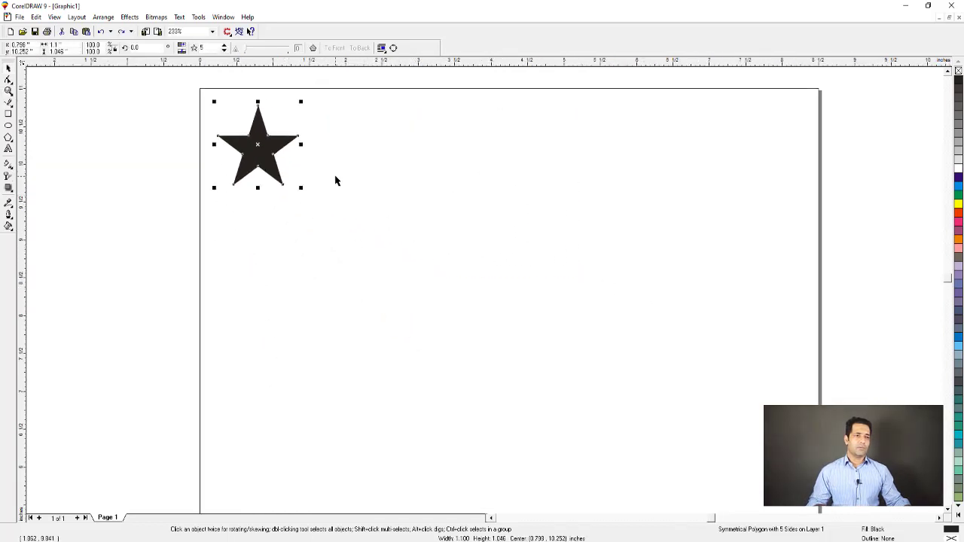
{"action": "key", "text": "ctrl+z"}
{"action": "key", "text": "ctrl+z"}
{"action": "key", "text": "ctrl+shift+z"}
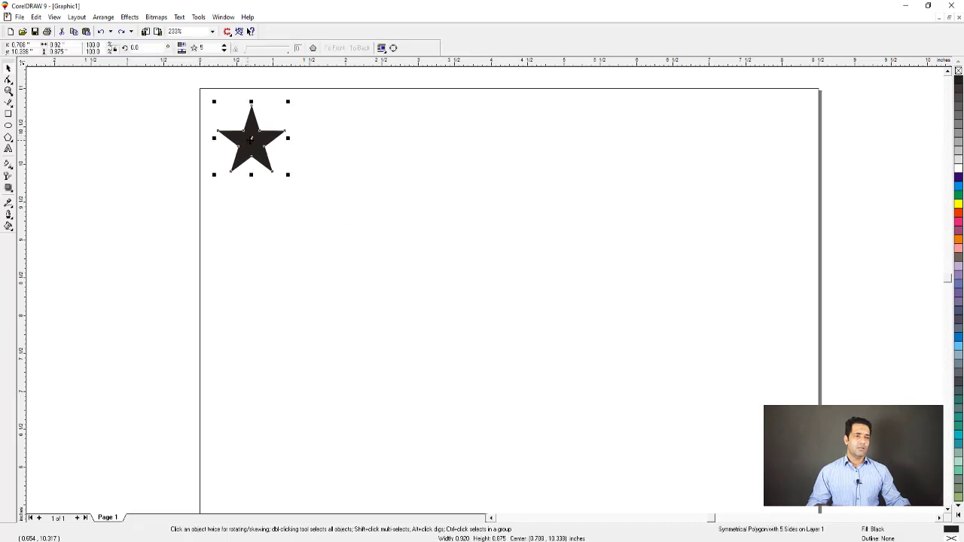
Copy the star horizontally about 1.08 inches to its right and repeat the copy six times to form a row of eight
{"action": "left_click_drag", "start_coordinate": [250, 138], "coordinate": [329, 138]}
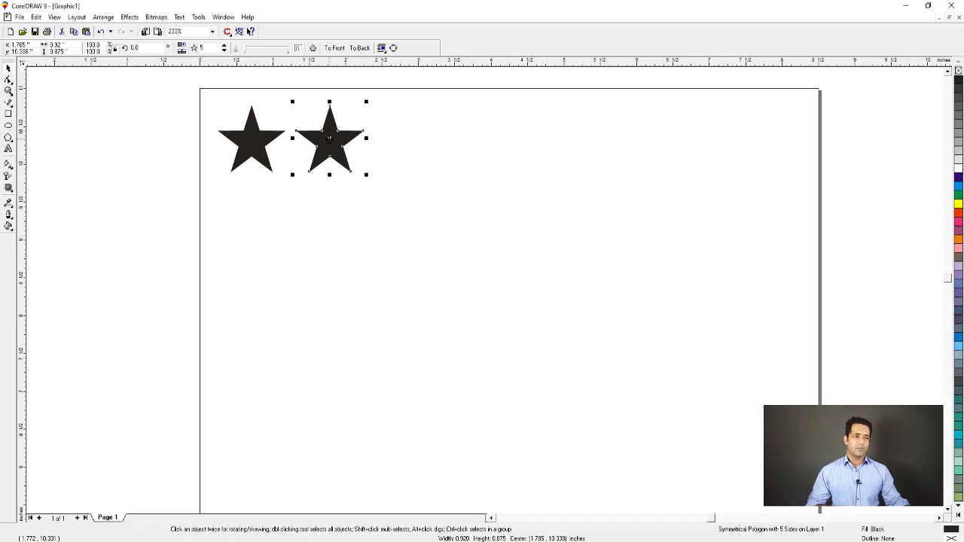
{"action": "key", "text": "ctrl+r"}
{"action": "key", "text": "ctrl+r"}
{"action": "key", "text": "ctrl+r"}
{"action": "key", "text": "ctrl+r"}
{"action": "key", "text": "ctrl+r"}
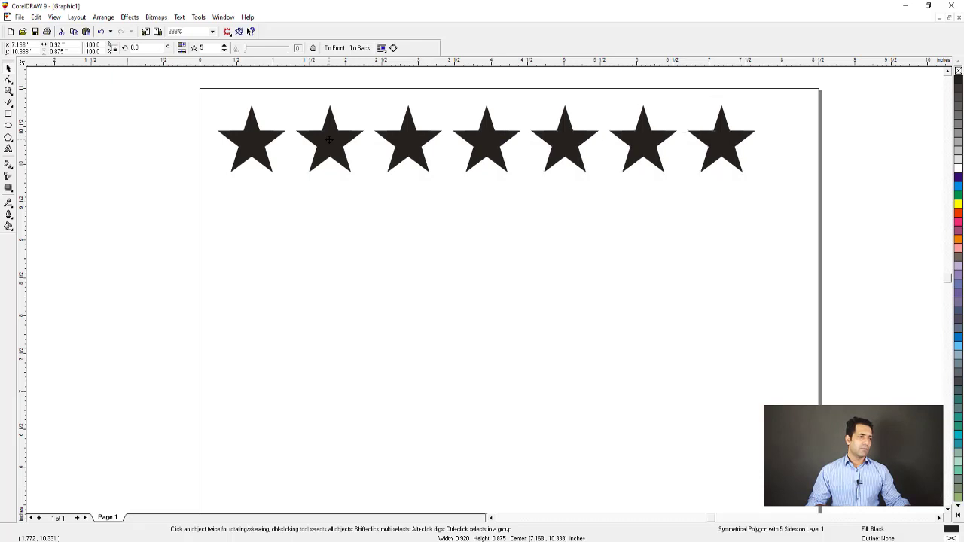
{"action": "key", "text": "ctrl+r"}
Select the whole row of eight stars and place a copy of it about 1.07 inches below
{"action": "left_click", "coordinate": [168, 107]}
{"action": "left_click_drag", "start_coordinate": [567, 204], "coordinate": [837, 249]}
{"action": "key", "text": "shift+F4"}
{"action": "key", "text": "F2"}
{"action": "left_click_drag", "start_coordinate": [339, 101], "coordinate": [640, 443]}
{"action": "left_click_drag", "start_coordinate": [504, 113], "coordinate": [504, 154]}
{"action": "right_click", "coordinate": [503, 154]}
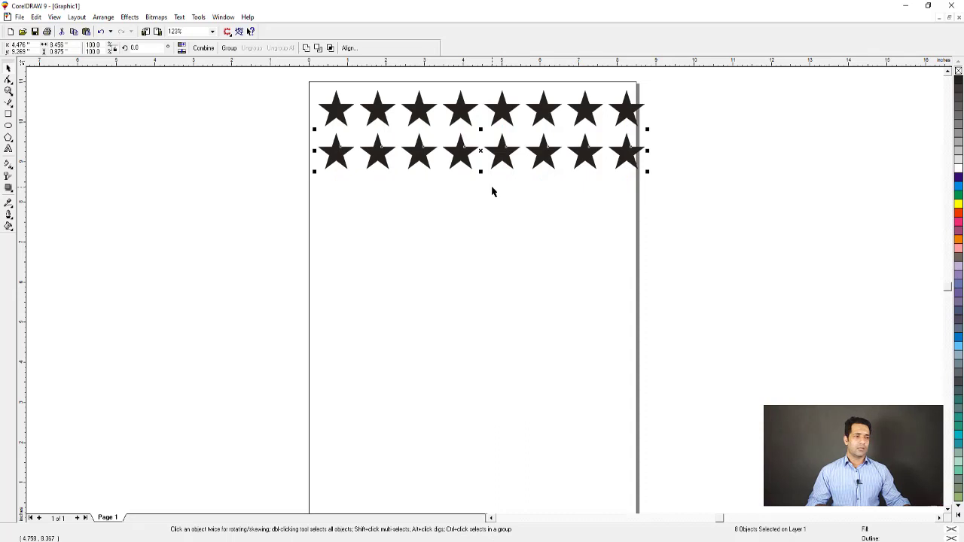
Repeat the row copy downward eight times to fill the page with ten rows of stars
{"action": "key", "text": "ctrl+r"}
{"action": "key", "text": "ctrl+r"}
{"action": "key", "text": "ctrl+r"}
{"action": "key", "text": "ctrl+r"}
{"action": "key", "text": "ctrl+r"}
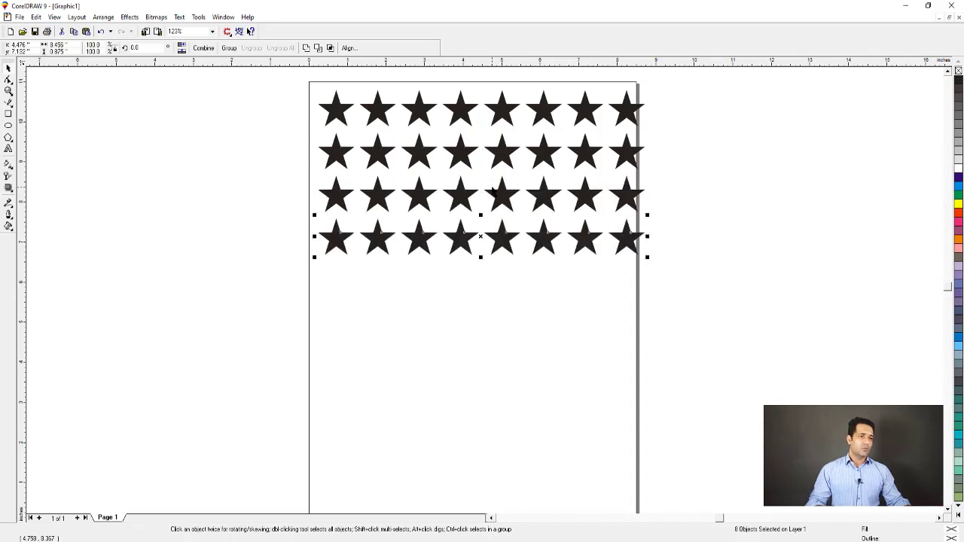
{"action": "key", "text": "shift+F4"}
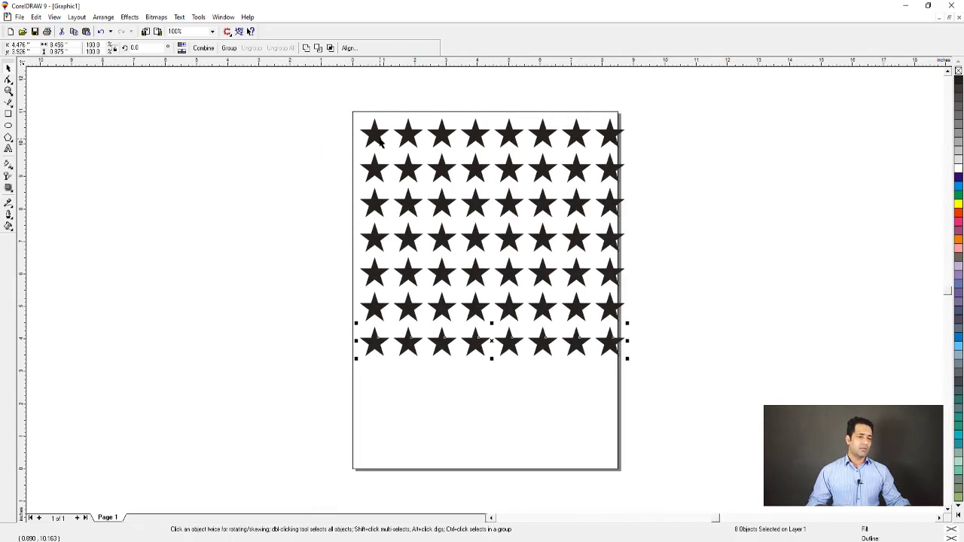
{"action": "key", "text": "ctrl+r"}
{"action": "key", "text": "ctrl+r"}
{"action": "key", "text": "ctrl+r"}
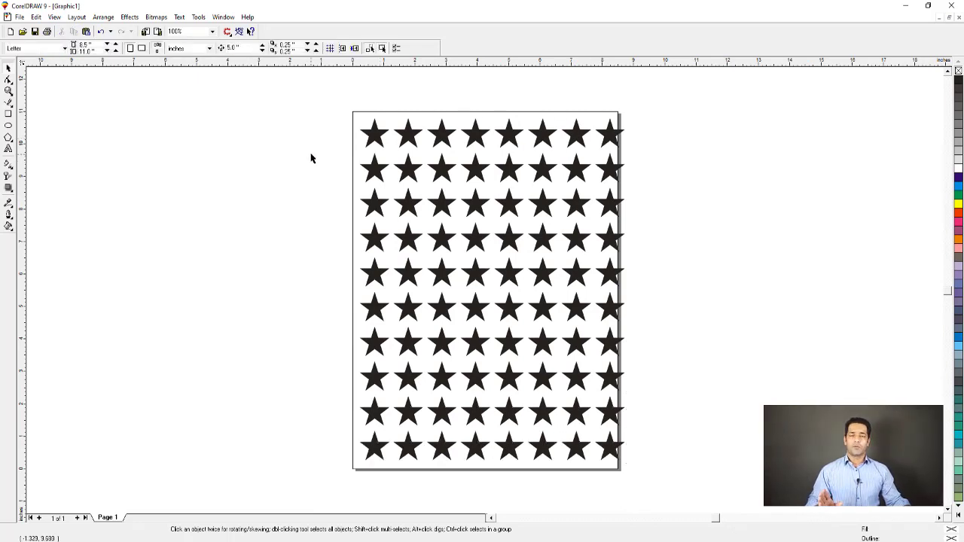
Delete all the stars: the lower nine rows, the rest of the first row and the last single star
{"action": "left_click_drag", "start_coordinate": [327, 155], "coordinate": [662, 484]}
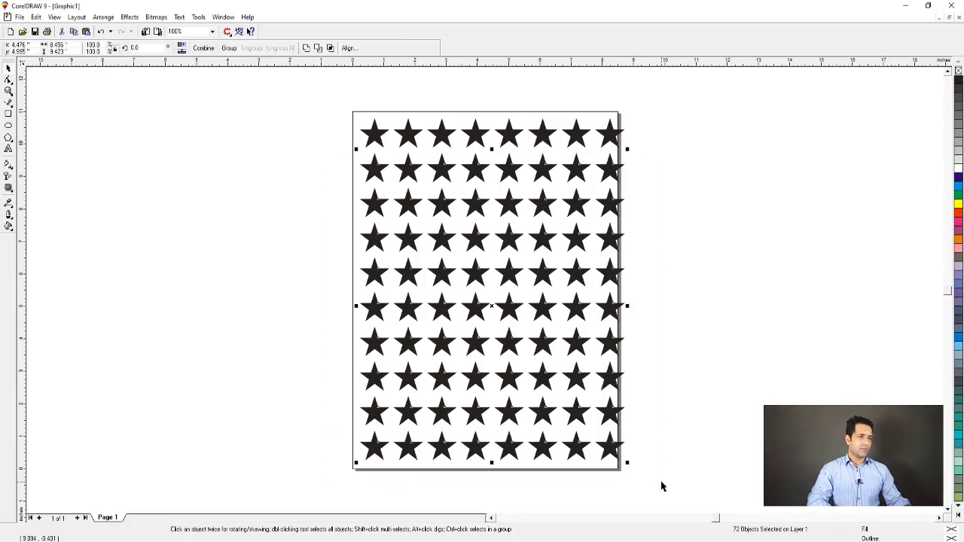
{"action": "key", "text": "Delete"}
{"action": "left_click_drag", "start_coordinate": [679, 321], "coordinate": [661, 258]}
{"action": "key", "text": "Delete"}
{"action": "key", "text": "F2"}
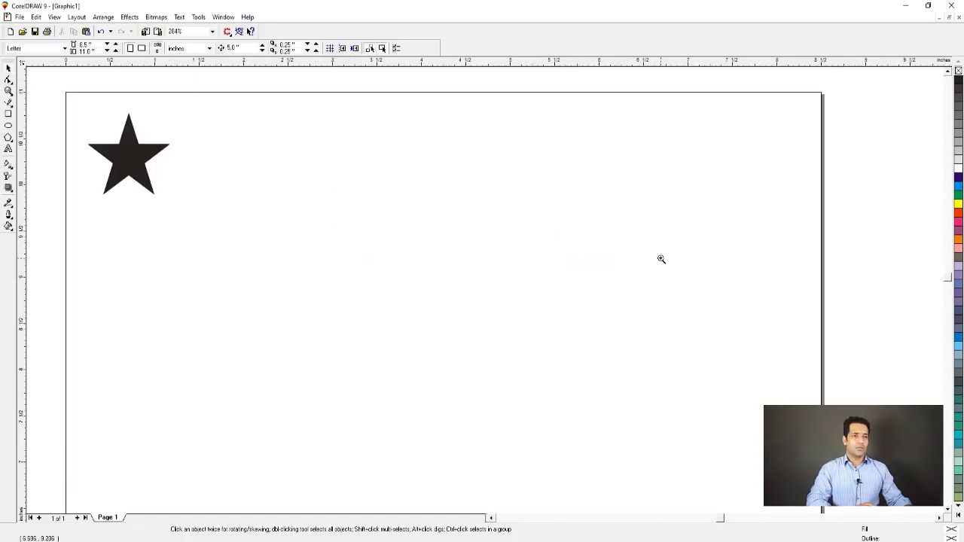
{"action": "left_click", "coordinate": [143, 152]}
{"action": "key", "text": "Delete"}
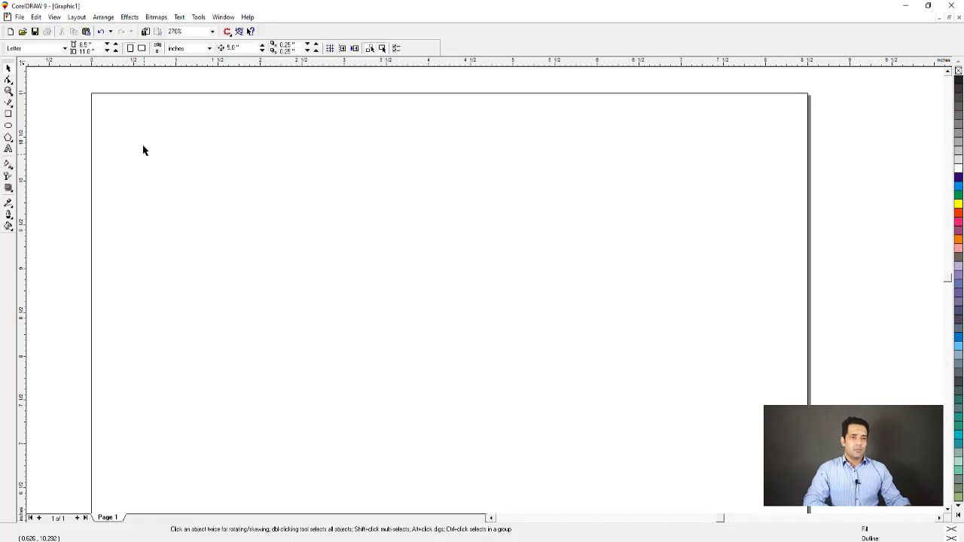
{"action": "left_click", "coordinate": [36, 17]}
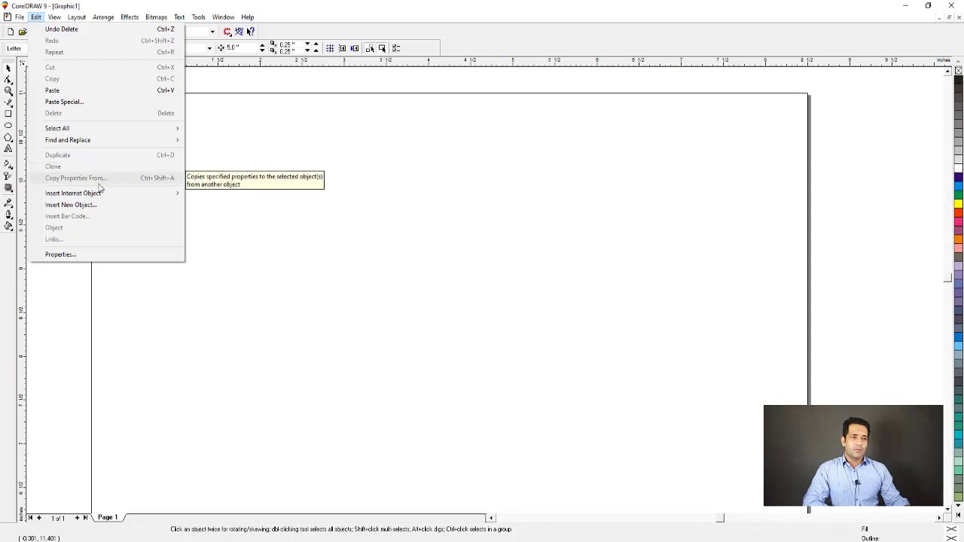
{"action": "mouse_move", "coordinate": [102, 195]}
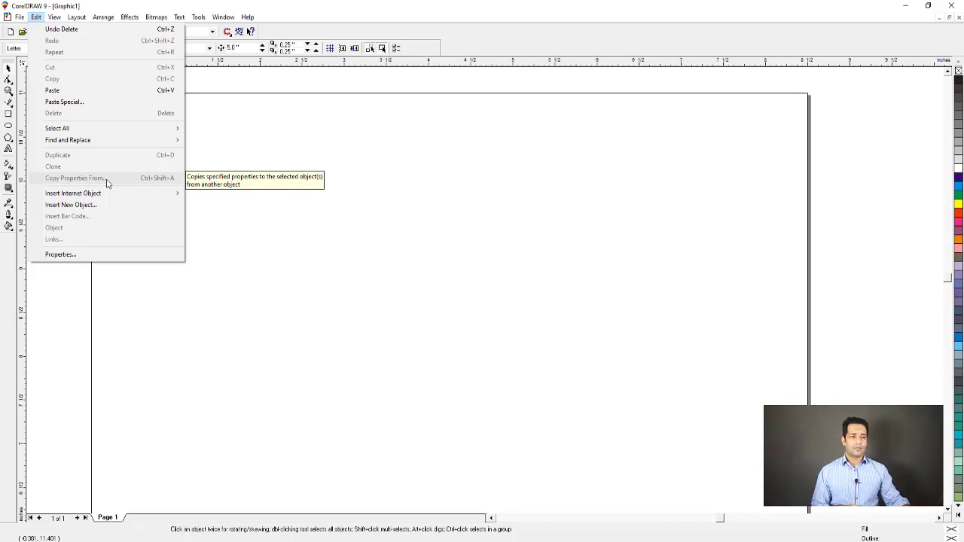
{"action": "left_click", "coordinate": [190, 293]}
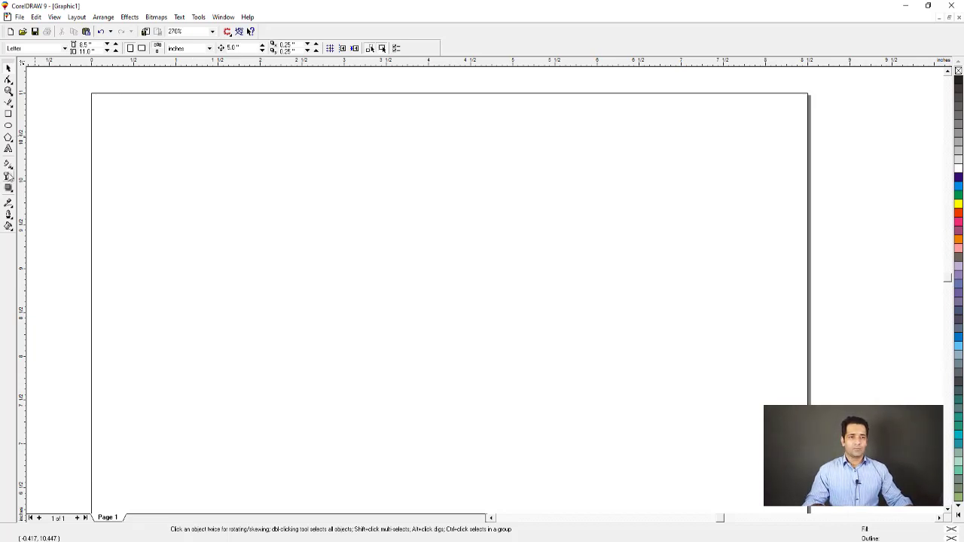
{"action": "left_click", "coordinate": [8, 188]}
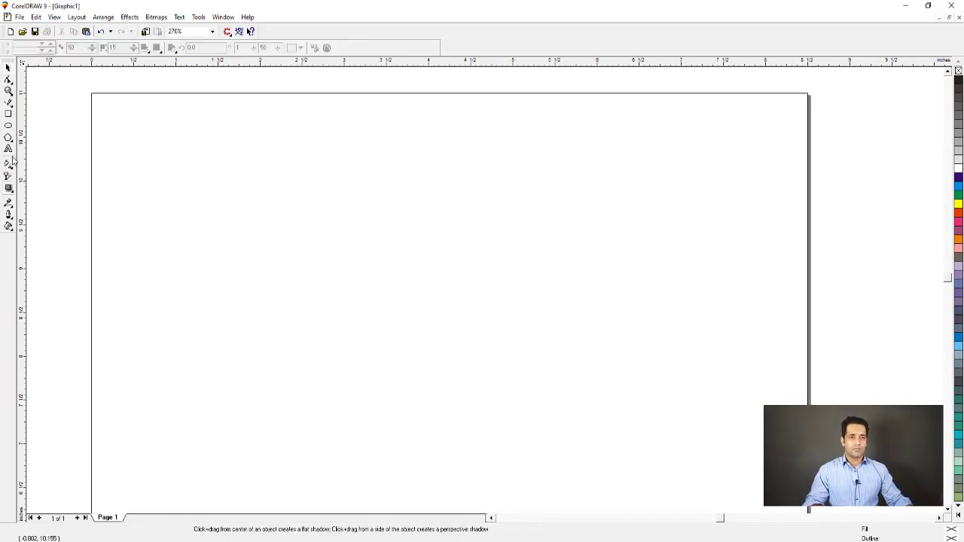
Draw a rectangle about 1.47 by 1.68 inches in the page's upper-left area
{"action": "left_click", "coordinate": [8, 113]}
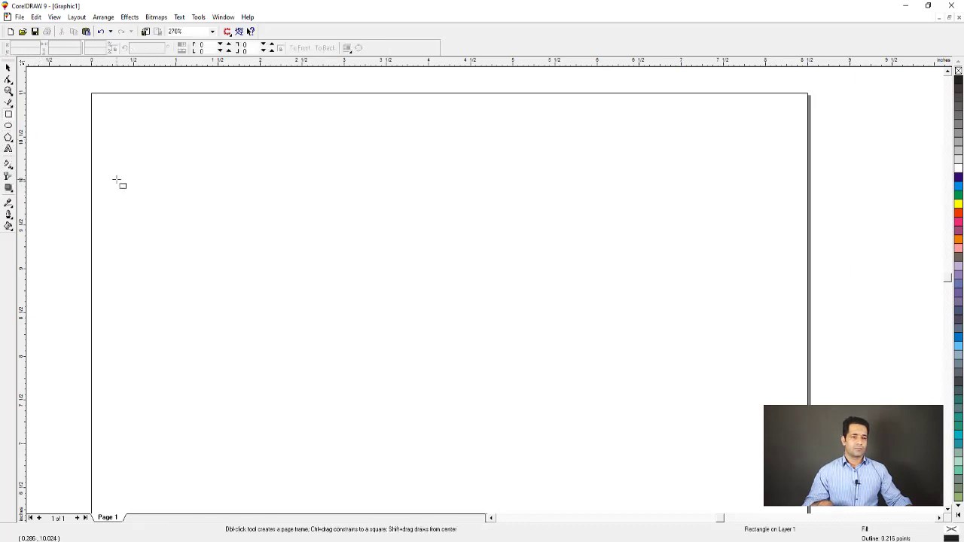
{"action": "left_click_drag", "start_coordinate": [142, 182], "coordinate": [242, 320]}
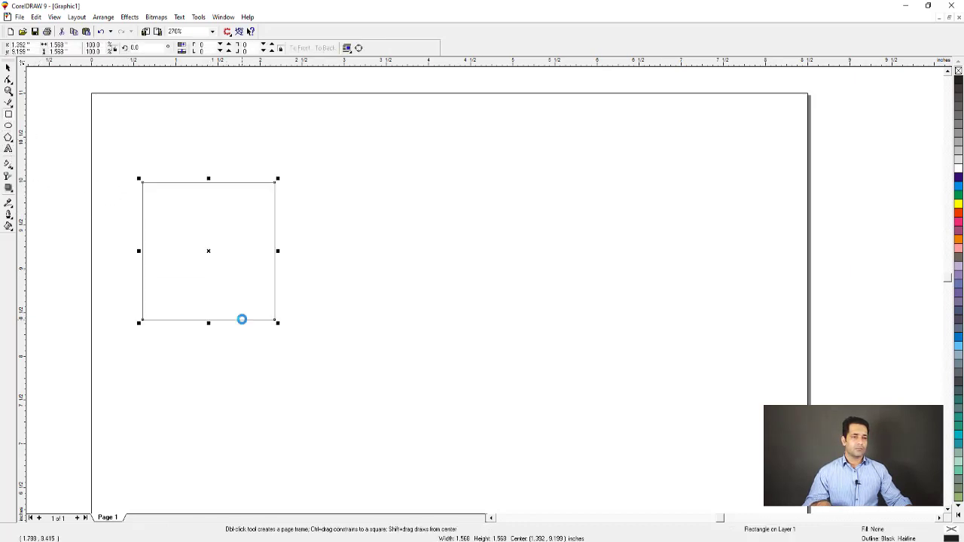
{"action": "key", "text": "ctrl+z"}
{"action": "left_click_drag", "start_coordinate": [163, 178], "coordinate": [289, 329]}
Set the rectangle's outline width to 5 points
{"action": "key", "text": "F12"}
{"action": "key", "text": "Tab"}
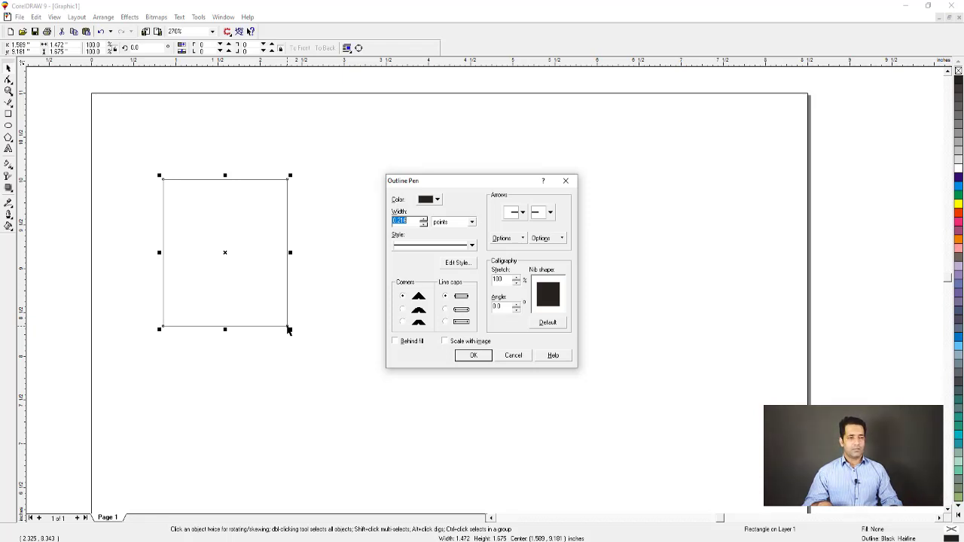
{"action": "type", "text": "5"}
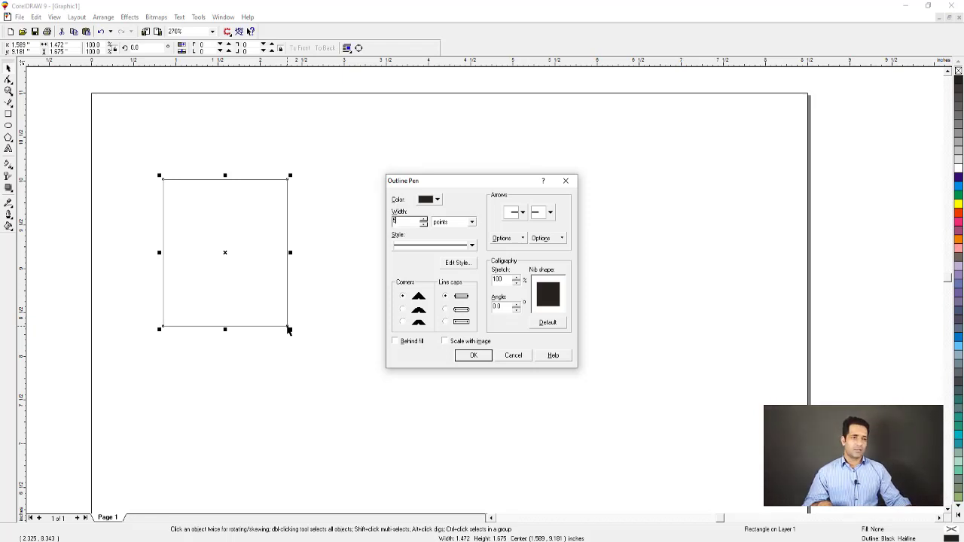
{"action": "key", "text": "Return"}
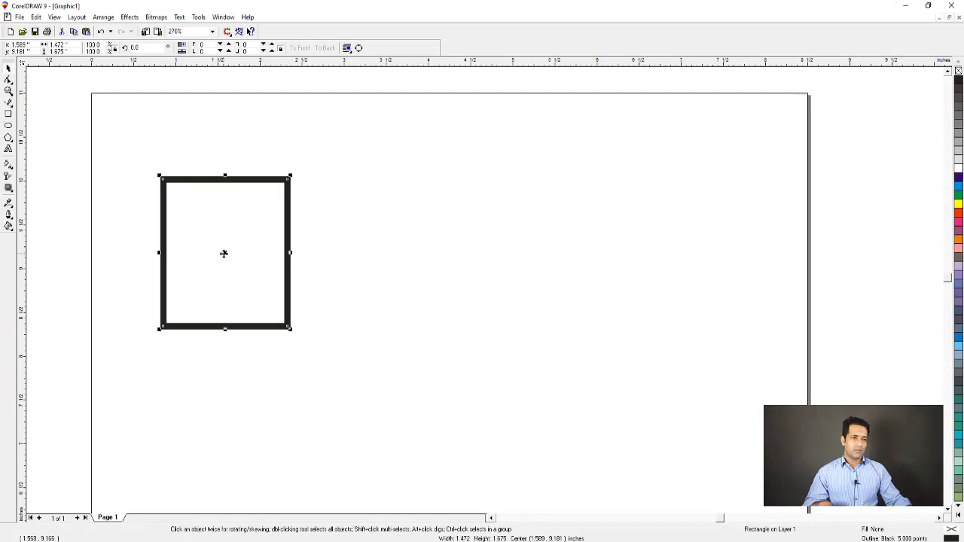
Copy the rectangle about 2.06 inches to its right and set the copy's outline width to 15 points
{"action": "left_click_drag", "start_coordinate": [223, 253], "coordinate": [398, 251]}
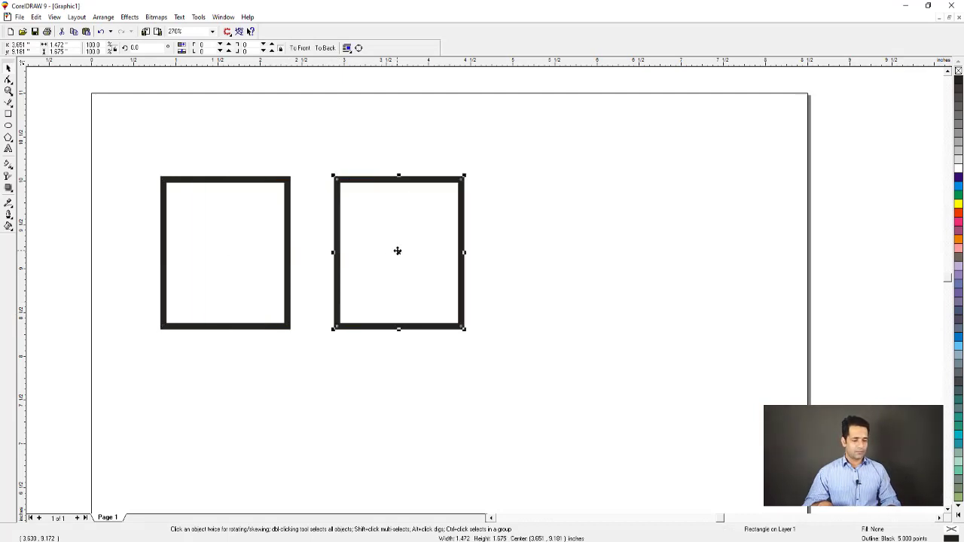
{"action": "key", "text": "F12"}
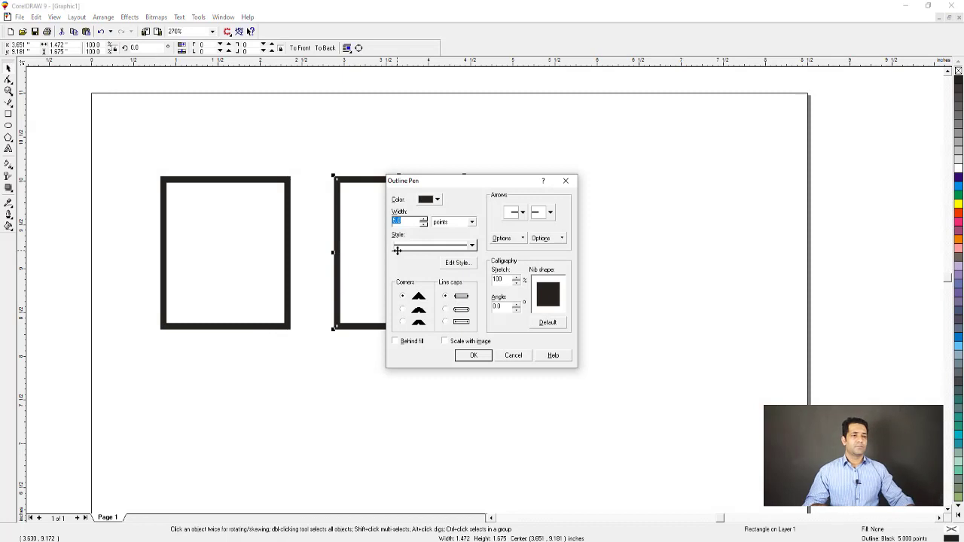
{"action": "type", "text": "15"}
{"action": "key", "text": "Return"}
Draw a third rectangle about 1.56 by 1.32 inches below the two outlined ones
{"action": "key", "text": "F3"}
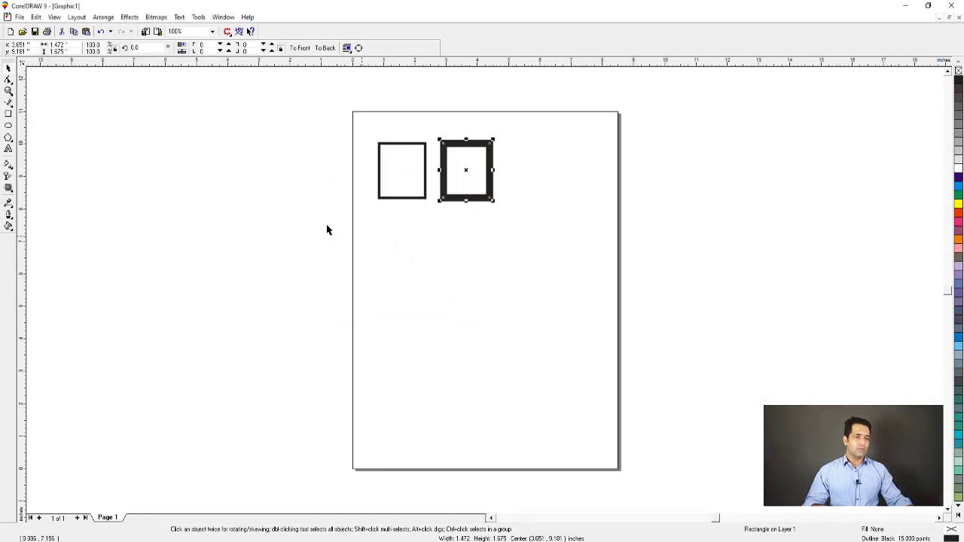
{"action": "key", "text": "F2"}
{"action": "mouse_move", "coordinate": [344, 126]}
{"action": "left_mouse_down"}
{"action": "mouse_move", "coordinate": [452, 182]}
{"action": "mouse_move", "coordinate": [601, 293]}
{"action": "left_mouse_up"}
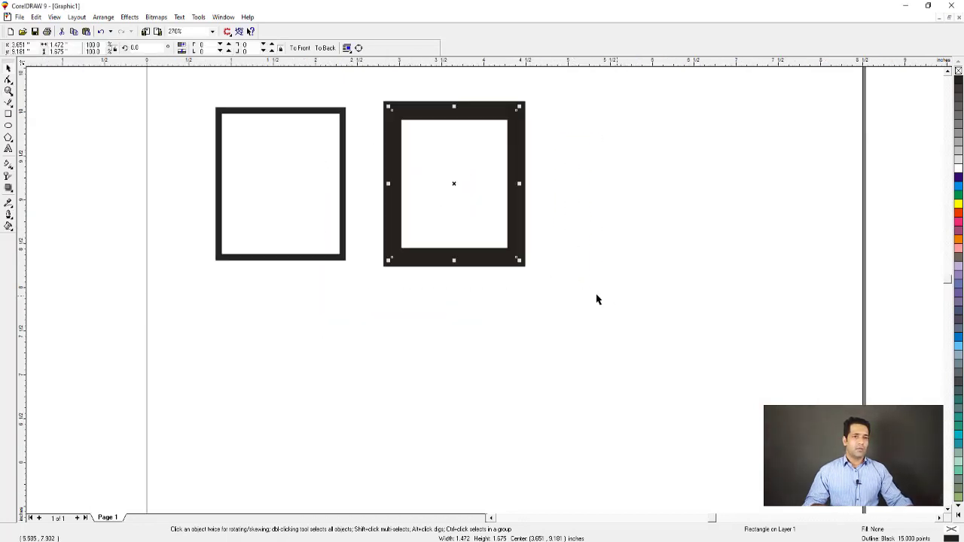
{"action": "left_click", "coordinate": [154, 196]}
{"action": "left_click", "coordinate": [8, 114]}
{"action": "left_click_drag", "start_coordinate": [291, 356], "coordinate": [423, 472]}
{"action": "key", "text": "space"}
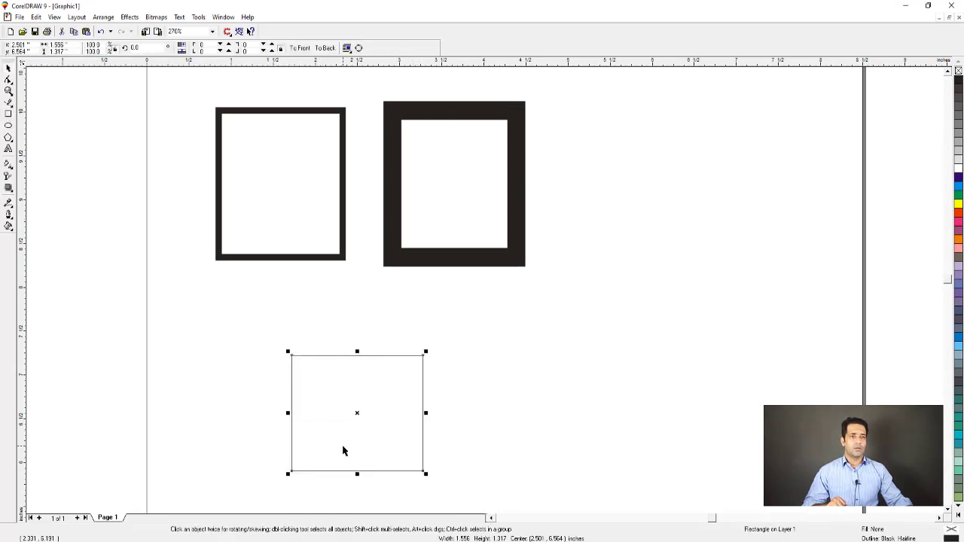
Copy the outline pen from the 5-point rectangle to the lower rectangle and move the lower rectangle closer beneath the other two
{"action": "left_click", "coordinate": [37, 17]}
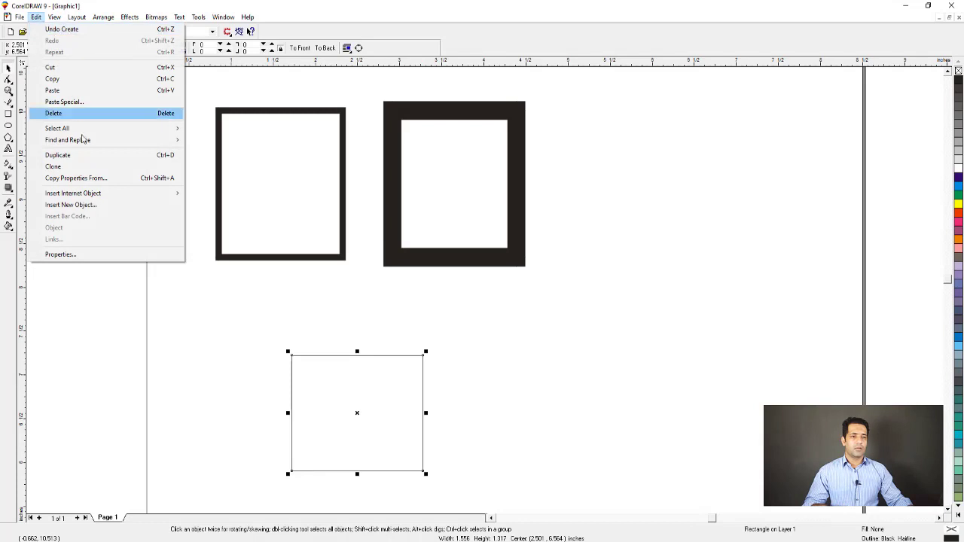
{"action": "left_click", "coordinate": [86, 179]}
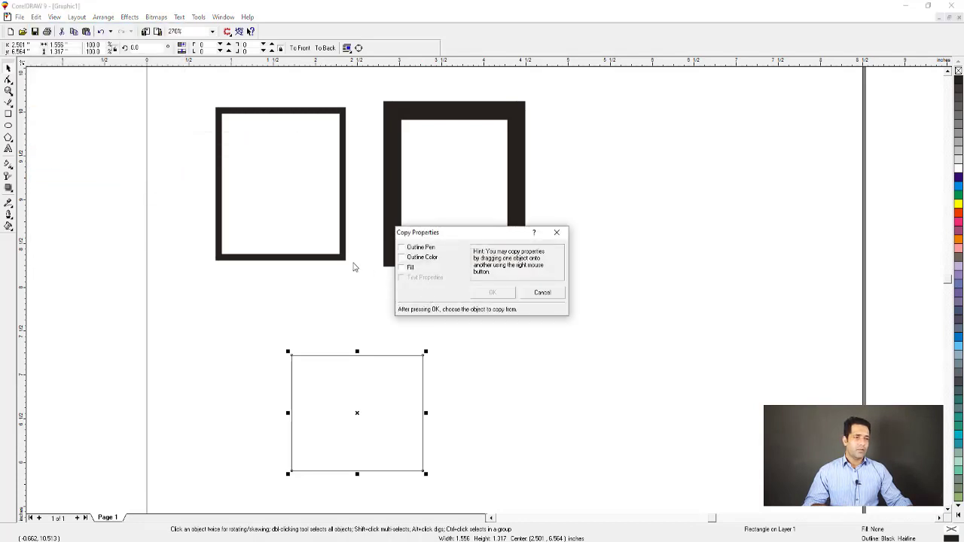
{"action": "left_click", "coordinate": [417, 248]}
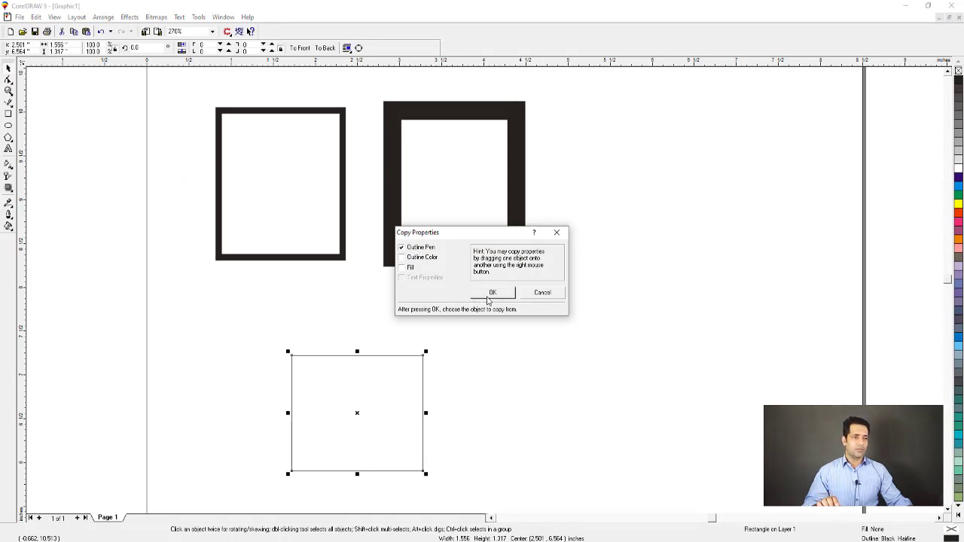
{"action": "left_click", "coordinate": [490, 299]}
{"action": "left_click", "coordinate": [343, 244]}
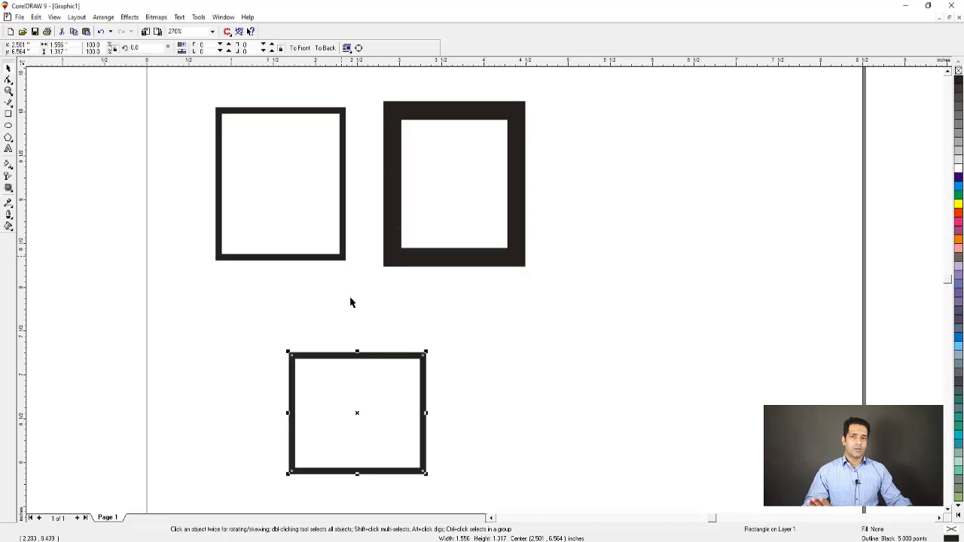
{"action": "left_click_drag", "start_coordinate": [350, 356], "coordinate": [319, 309]}
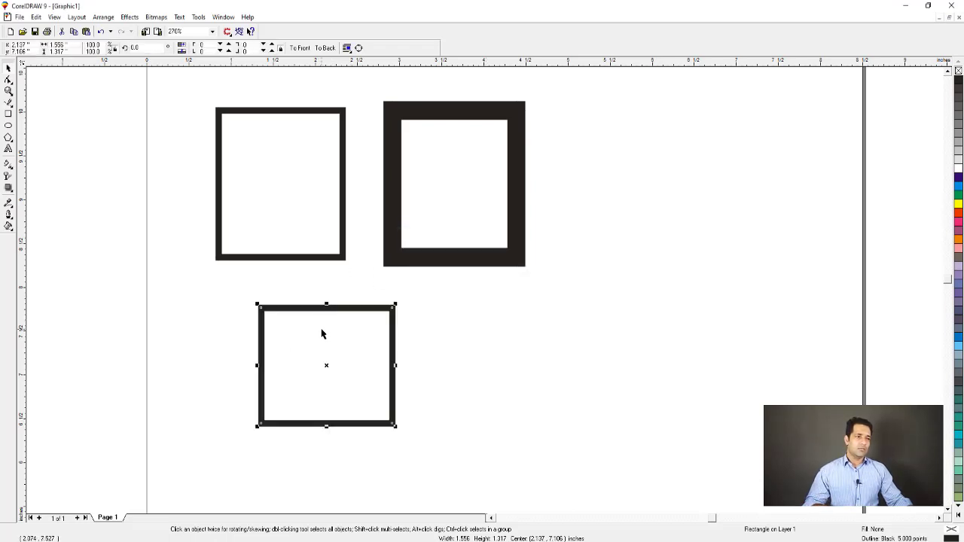
Set the outline colour of the upper 5-point rectangle to cyan
{"action": "key", "text": "shift+F4"}
{"action": "key", "text": "F2"}
{"action": "left_click_drag", "start_coordinate": [311, 109], "coordinate": [745, 332]}
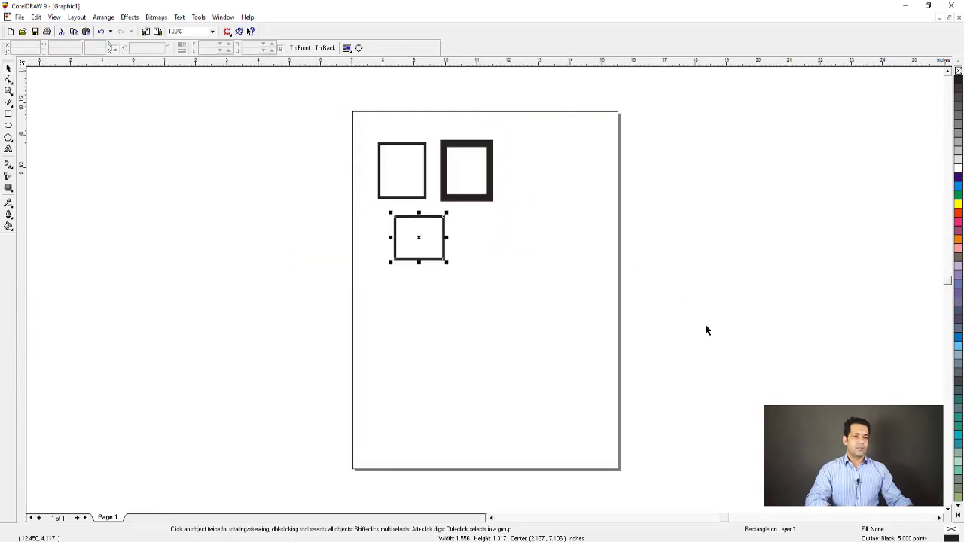
{"action": "left_click_drag", "start_coordinate": [152, 110], "coordinate": [432, 380]}
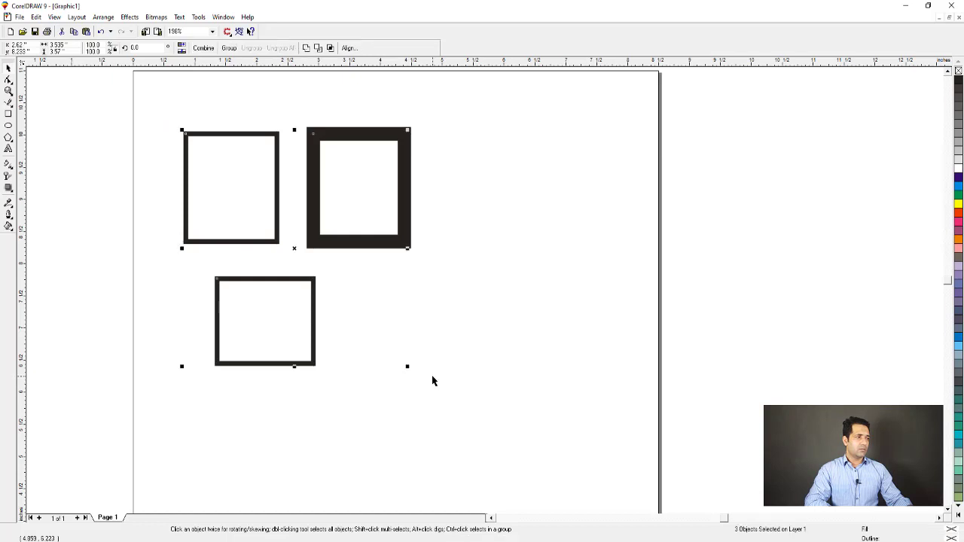
{"action": "left_click", "coordinate": [260, 217]}
{"action": "left_click", "coordinate": [278, 218]}
{"action": "right_click", "coordinate": [957, 186]}
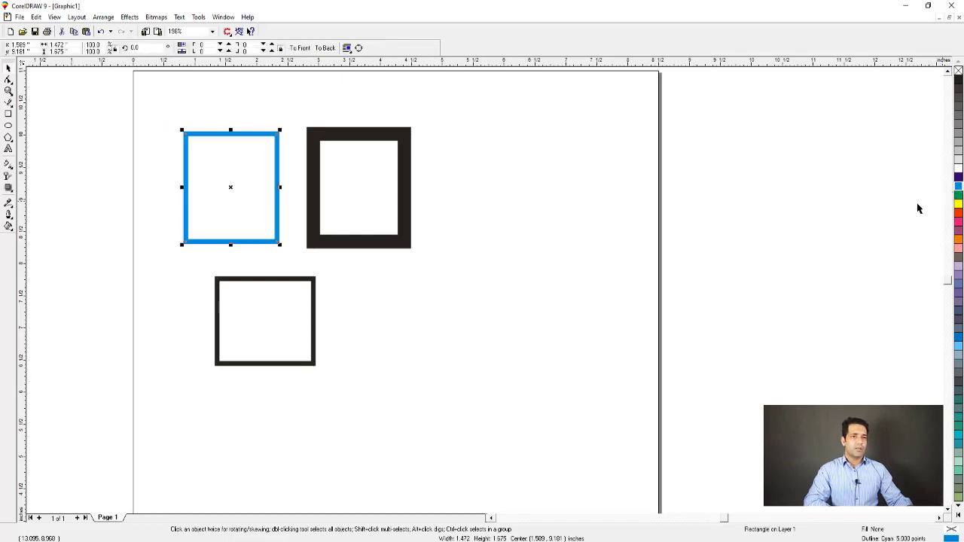
Copy only the outline color from the cyan rectangle to the lower rectangle, leaving out the outline pen
{"action": "left_click", "coordinate": [310, 301]}
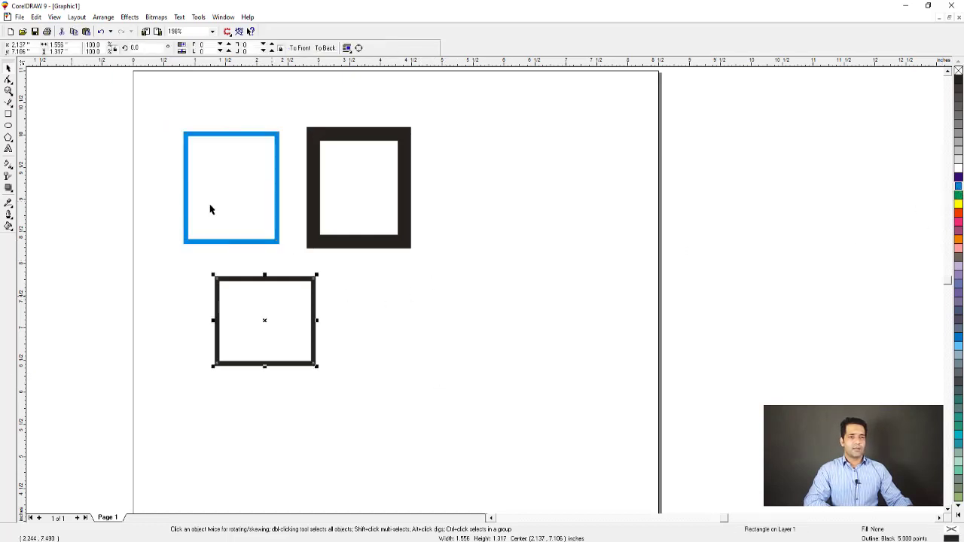
{"action": "left_click", "coordinate": [36, 17]}
{"action": "mouse_move", "coordinate": [85, 143]}
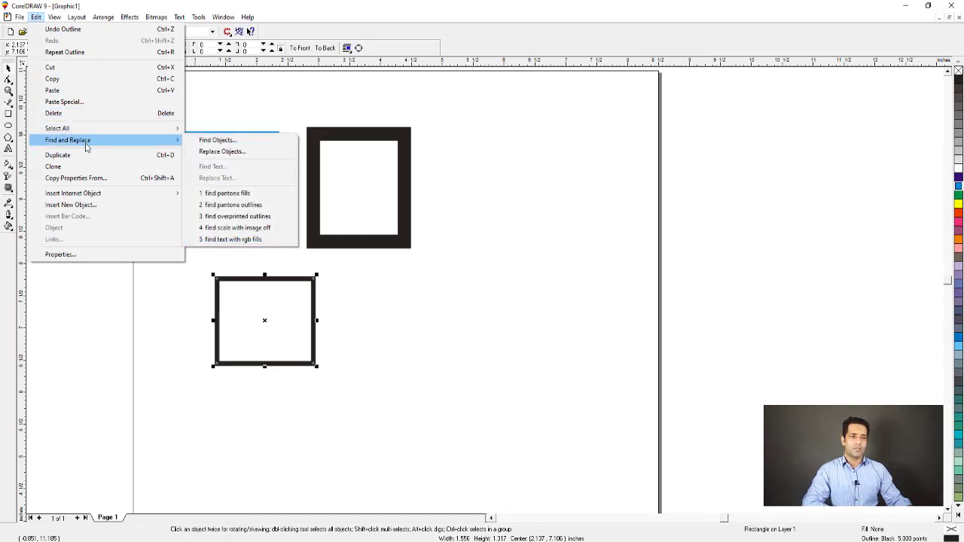
{"action": "left_click", "coordinate": [97, 178]}
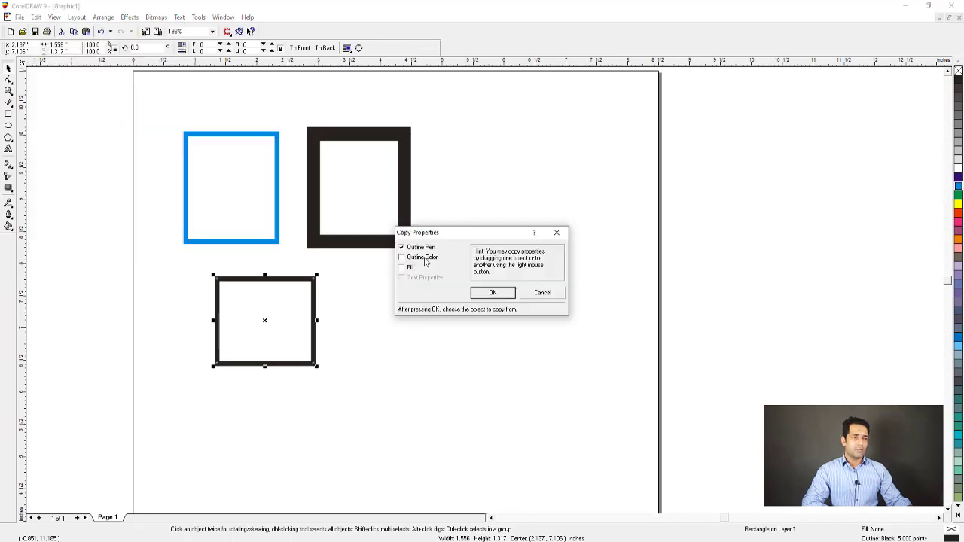
{"action": "left_click", "coordinate": [420, 249]}
{"action": "left_click", "coordinate": [419, 249]}
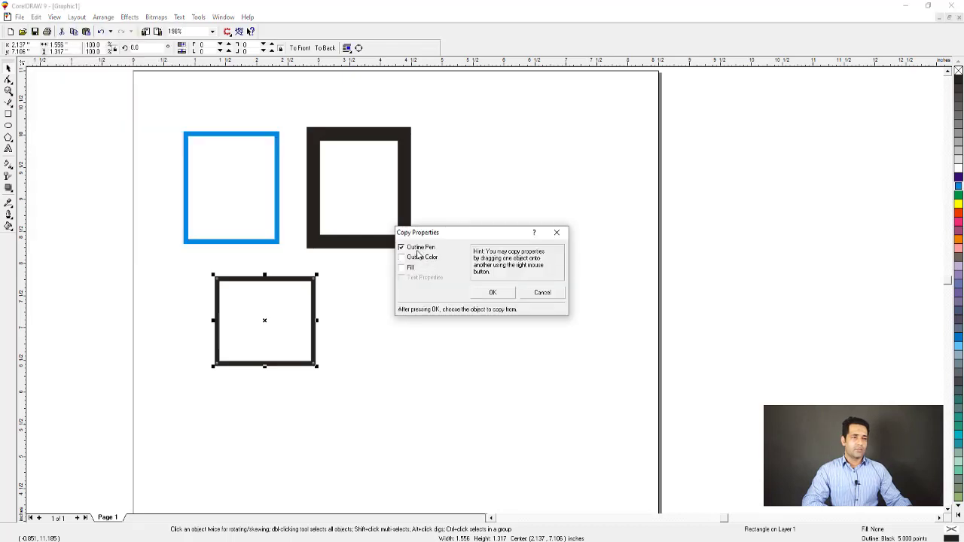
{"action": "left_click", "coordinate": [416, 247]}
{"action": "left_click", "coordinate": [416, 258]}
{"action": "left_click", "coordinate": [490, 293]}
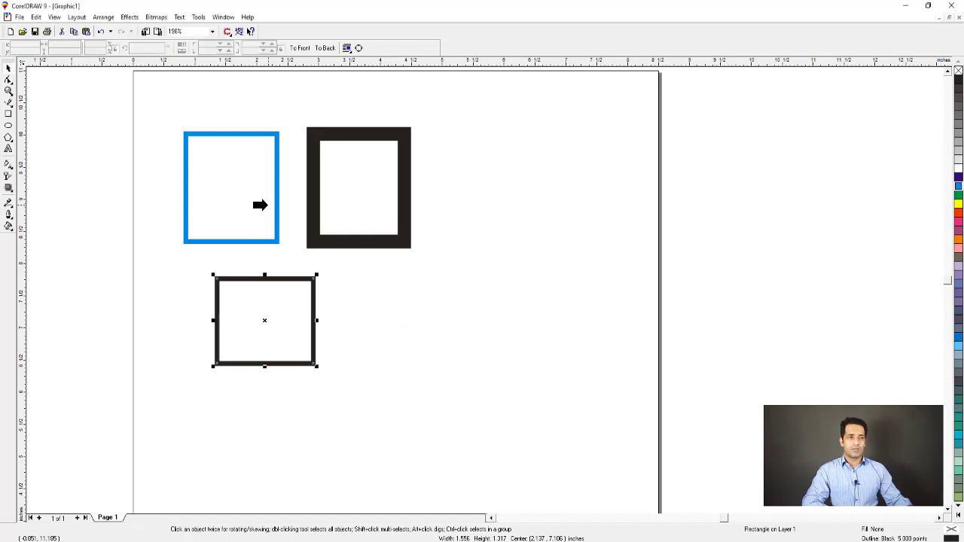
{"action": "left_click", "coordinate": [235, 163]}
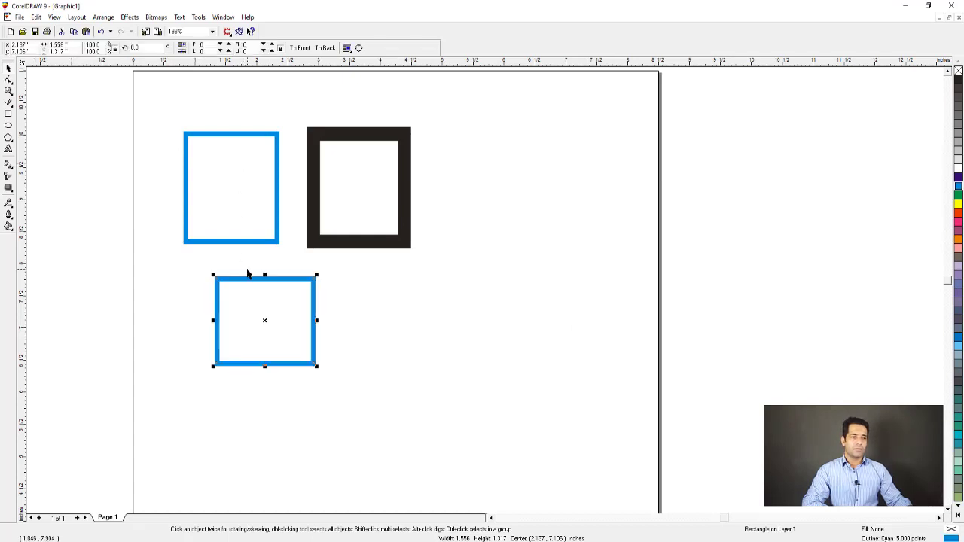
Colour the 15-point rectangle's outline magenta and copy its outline pen and outline color to the lower rectangle
{"action": "left_click", "coordinate": [310, 238]}
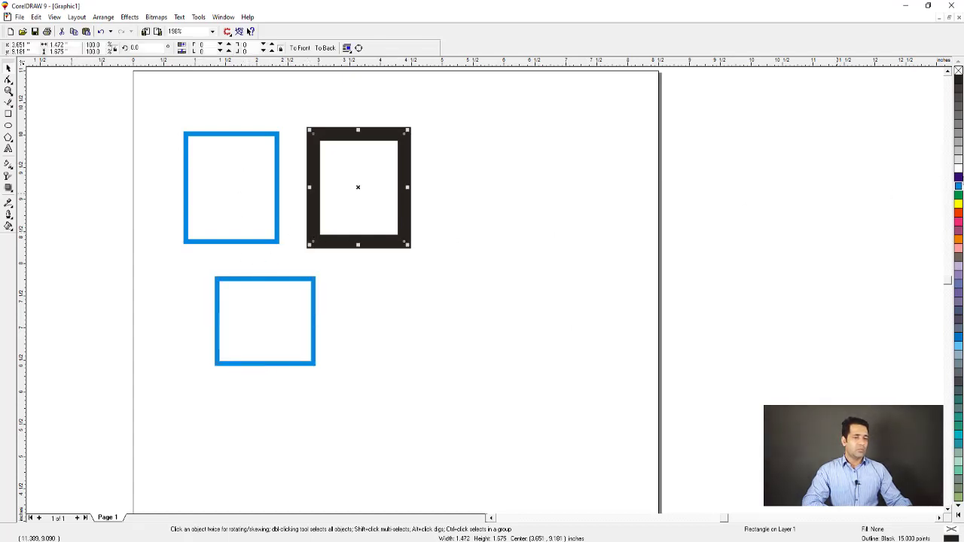
{"action": "right_click", "coordinate": [958, 220]}
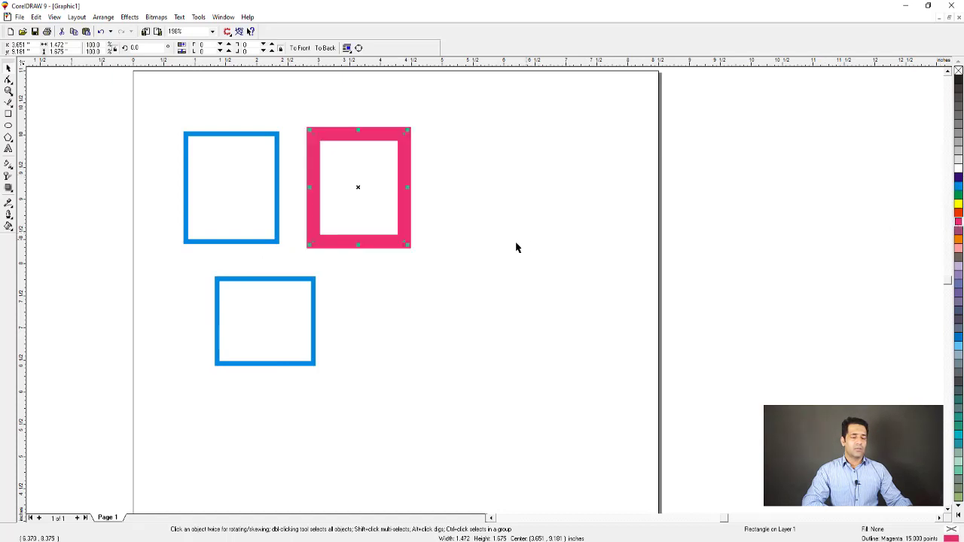
{"action": "left_click", "coordinate": [259, 292]}
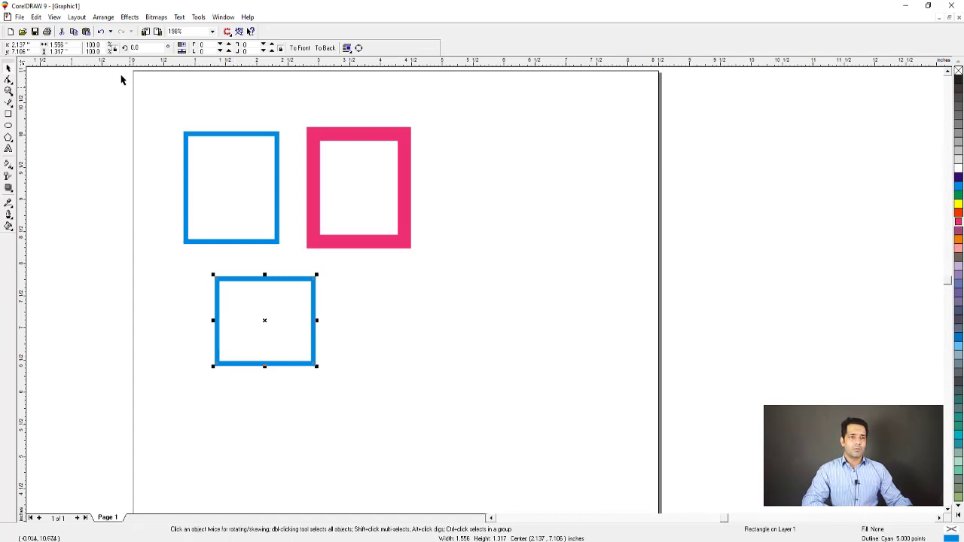
{"action": "left_click", "coordinate": [36, 17]}
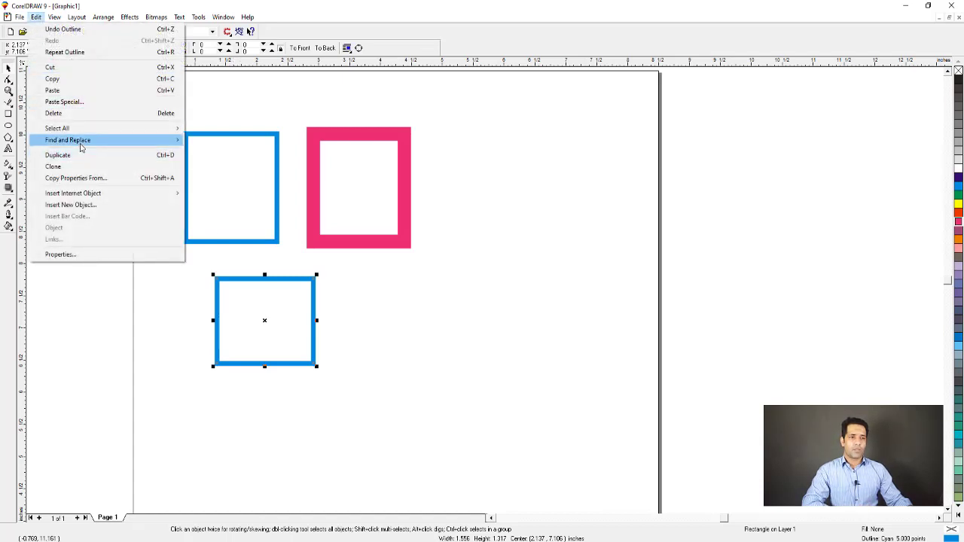
{"action": "mouse_move", "coordinate": [81, 147]}
{"action": "left_click", "coordinate": [79, 179]}
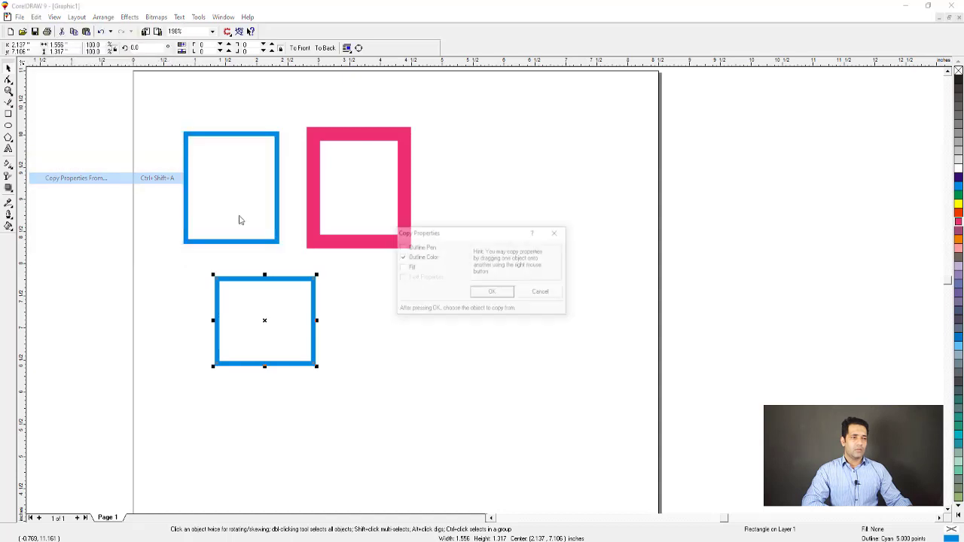
{"action": "left_click", "coordinate": [410, 268]}
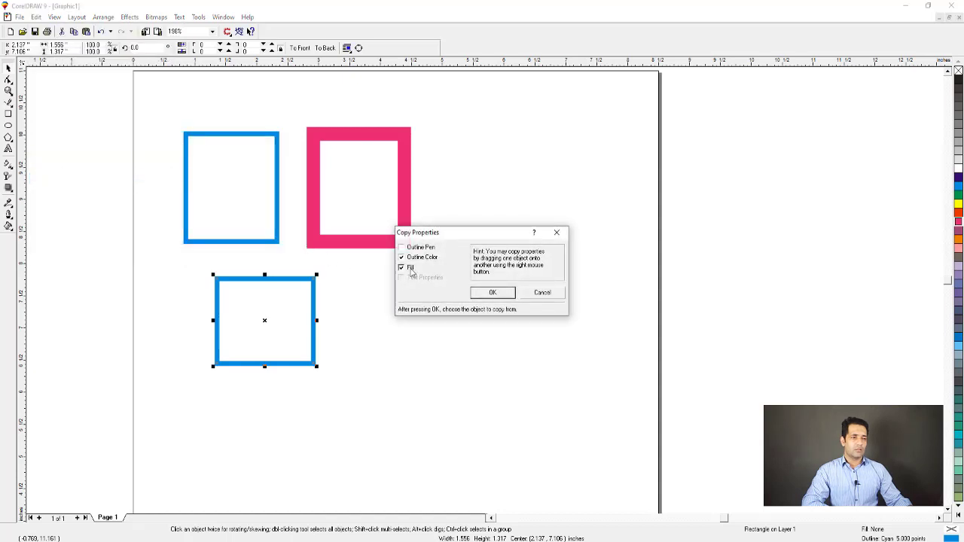
{"action": "left_click", "coordinate": [413, 247]}
{"action": "left_click", "coordinate": [407, 269]}
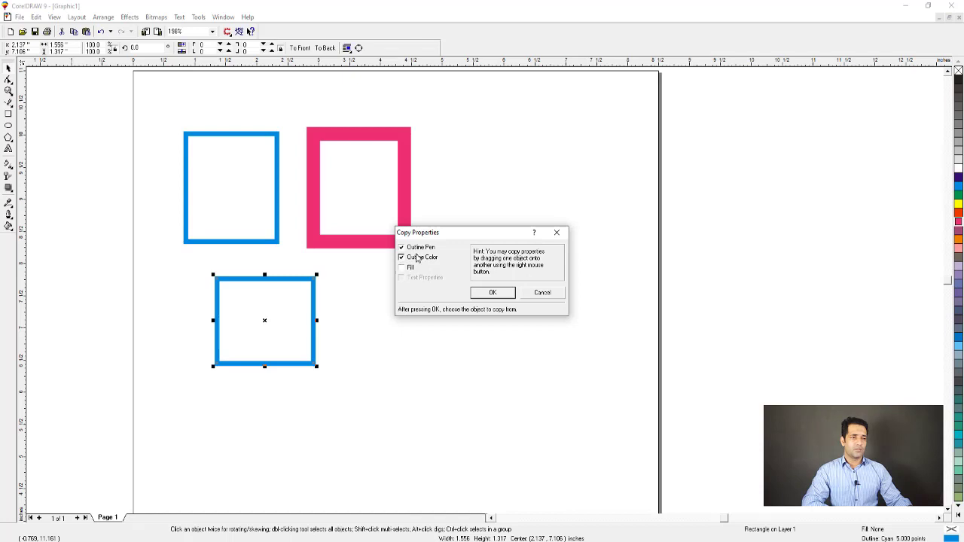
{"action": "left_click", "coordinate": [491, 293]}
{"action": "left_click", "coordinate": [350, 201]}
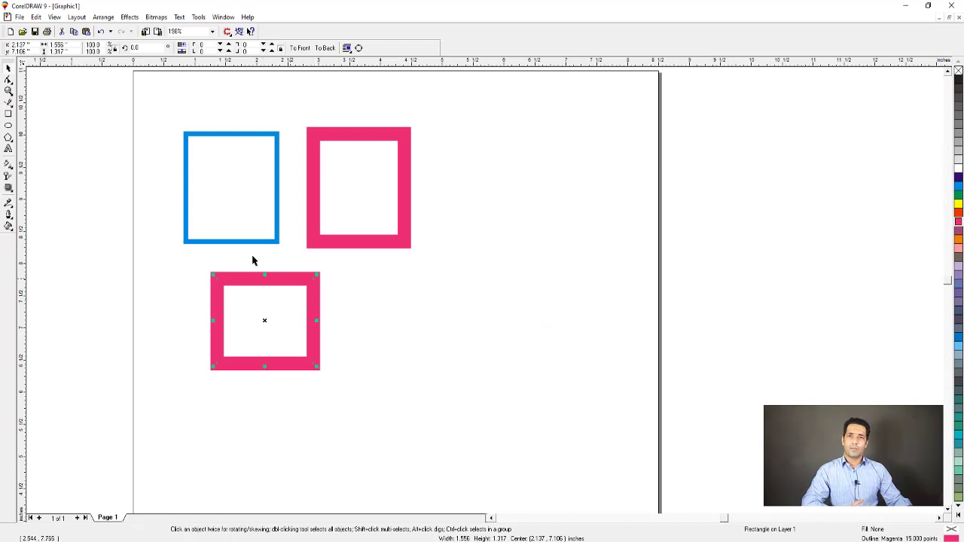
Delete all three rectangles and add the artistic text "Corel Draw" in the upper part of the page
{"action": "left_click_drag", "start_coordinate": [155, 113], "coordinate": [455, 411]}
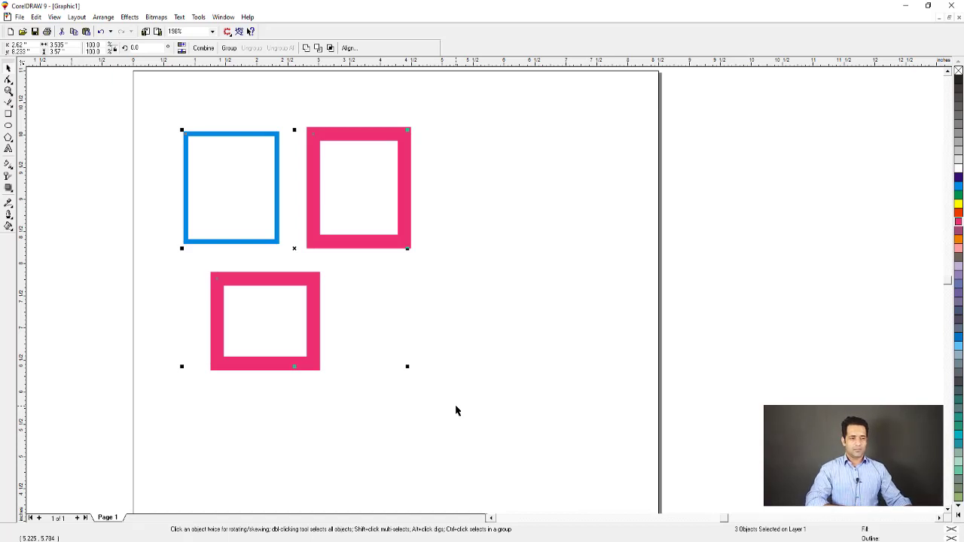
{"action": "key", "text": "Delete"}
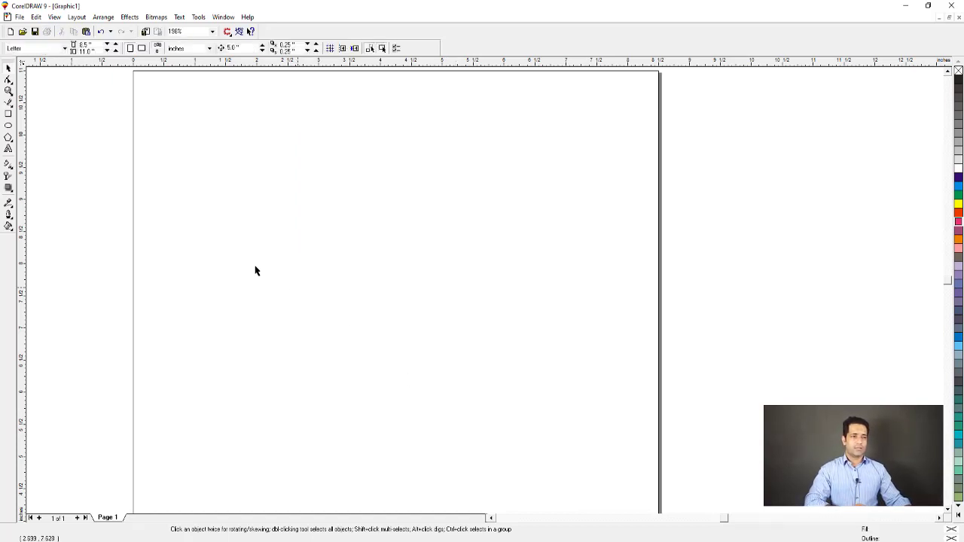
{"action": "left_click", "coordinate": [8, 149]}
{"action": "left_click", "coordinate": [235, 195]}
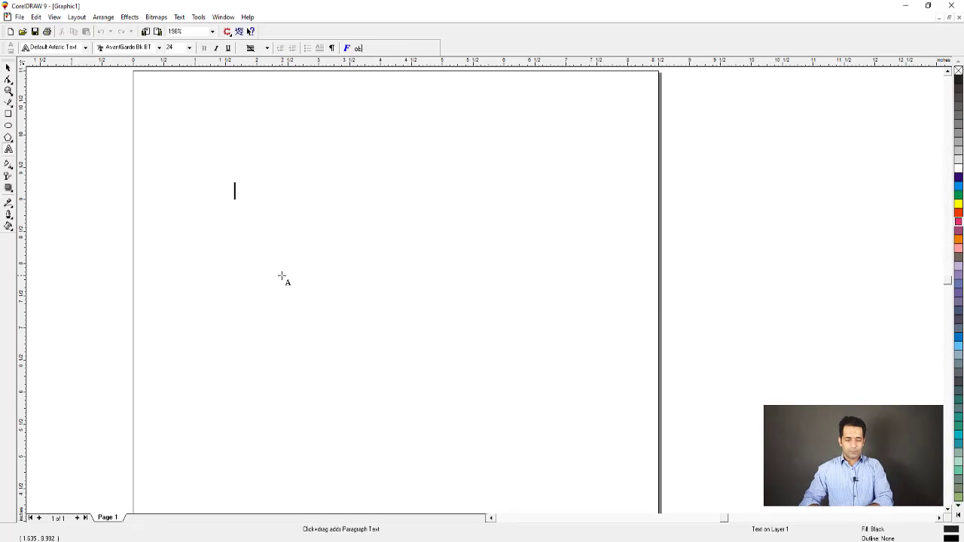
{"action": "type", "text": "Corel Draw"}
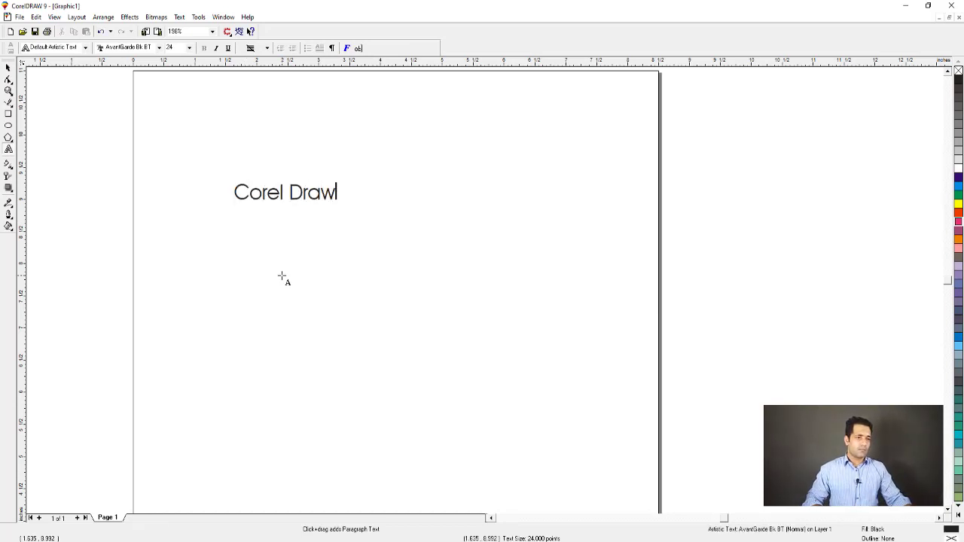
{"action": "key", "text": "ctrl+space"}
Enlarge the text to about 63.3 points and place a copy below it in the Bahnschrift Condensed font
{"action": "mouse_move", "coordinate": [340, 205]}
{"action": "left_mouse_down"}
{"action": "mouse_move", "coordinate": [456, 249]}
{"action": "mouse_move", "coordinate": [436, 243]}
{"action": "mouse_move", "coordinate": [444, 324]}
{"action": "left_mouse_up"}
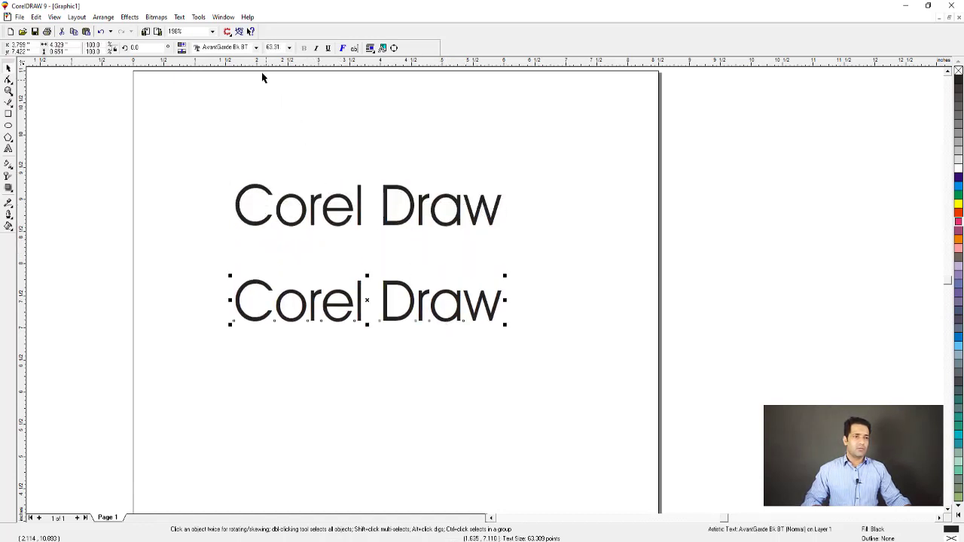
{"action": "left_click", "coordinate": [256, 47]}
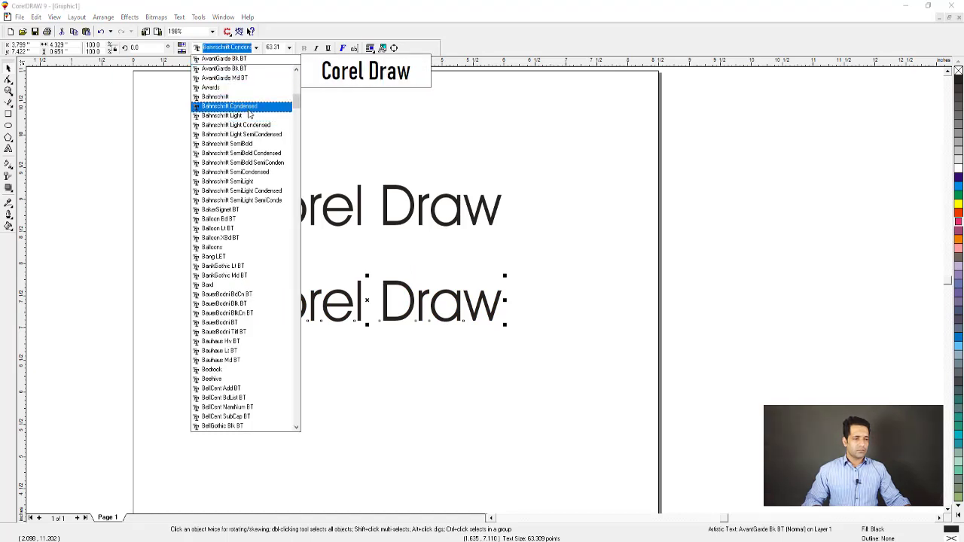
{"action": "left_click", "coordinate": [241, 106]}
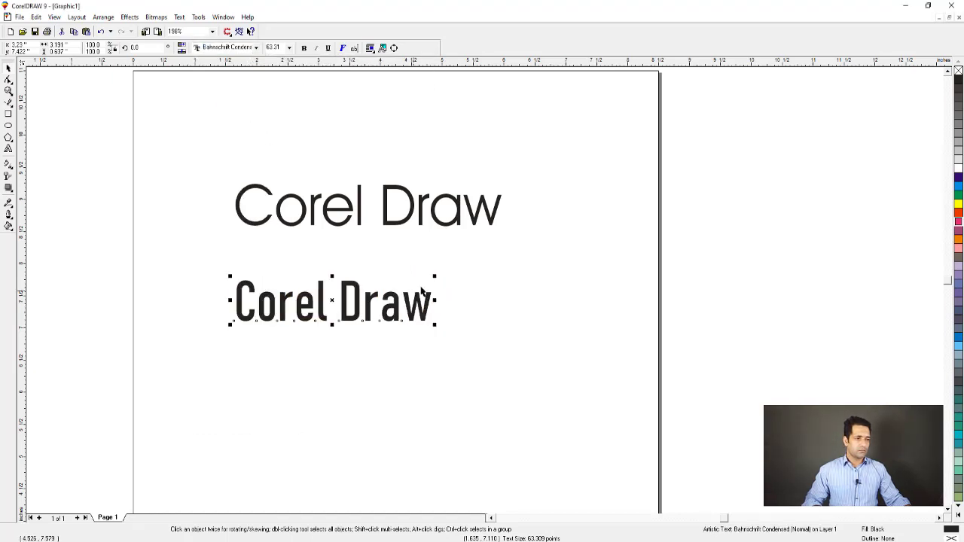
Enlarge the Bahnschrift Condensed text to about 88.6 points and arrange it above the AvantGarde text with a clear gap
{"action": "mouse_move", "coordinate": [434, 277]}
{"action": "left_mouse_down"}
{"action": "mouse_move", "coordinate": [499, 240]}
{"action": "mouse_move", "coordinate": [512, 260]}
{"action": "left_mouse_up"}
{"action": "left_click_drag", "start_coordinate": [423, 302], "coordinate": [423, 140]}
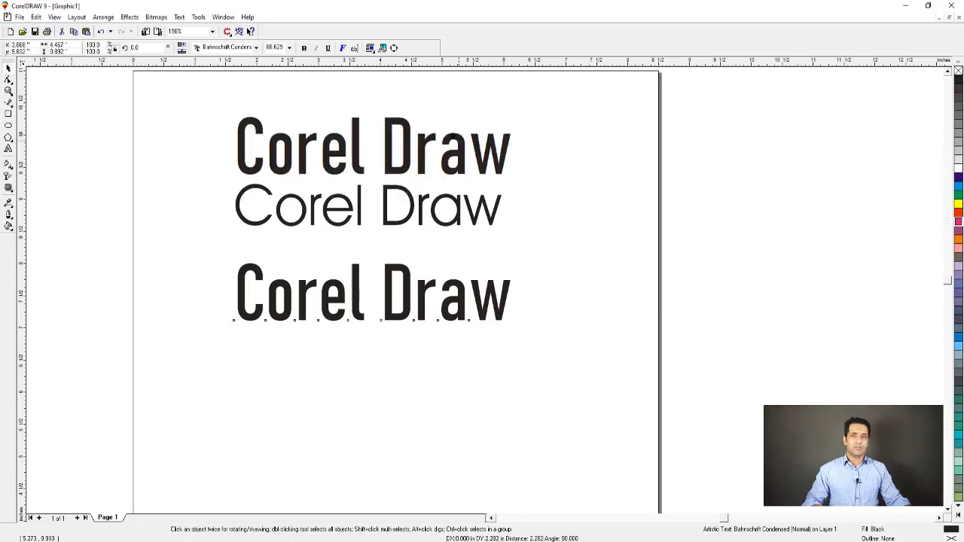
{"action": "left_click_drag", "start_coordinate": [424, 202], "coordinate": [423, 252]}
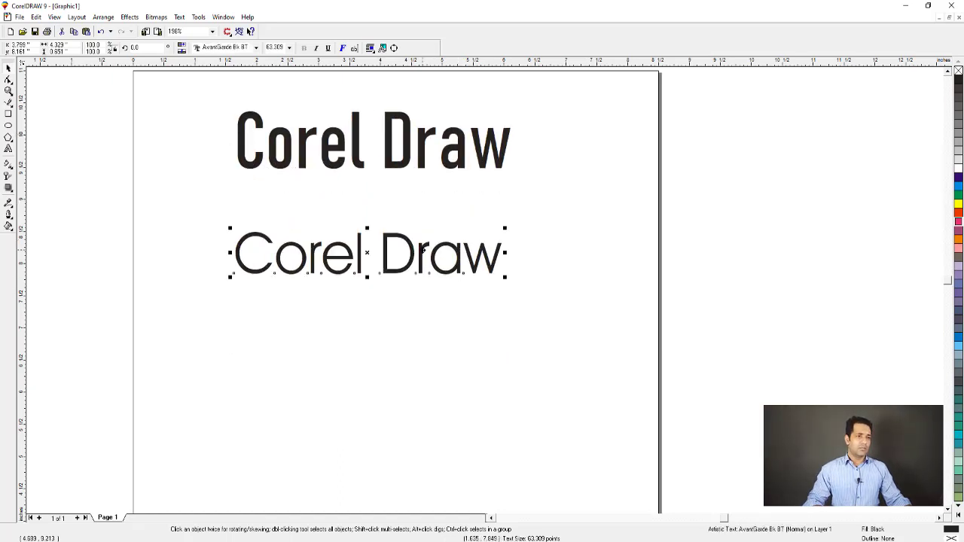
Enlarge the upper Bahnschrift Condensed text to about 115 points
{"action": "scroll", "coordinate": [408, 237], "scroll_direction": "up", "scroll_amount": 1}
{"action": "left_click", "coordinate": [400, 203]}
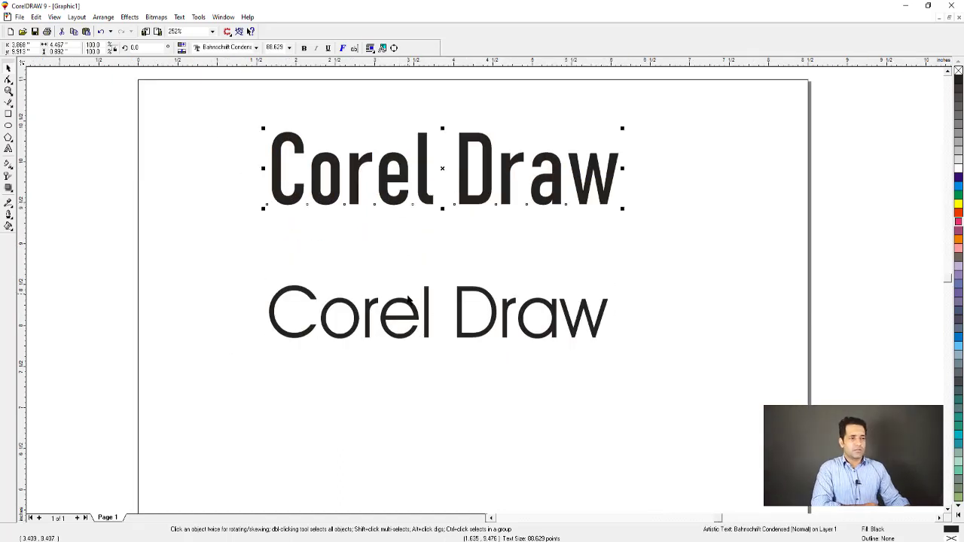
{"action": "left_click", "coordinate": [410, 309]}
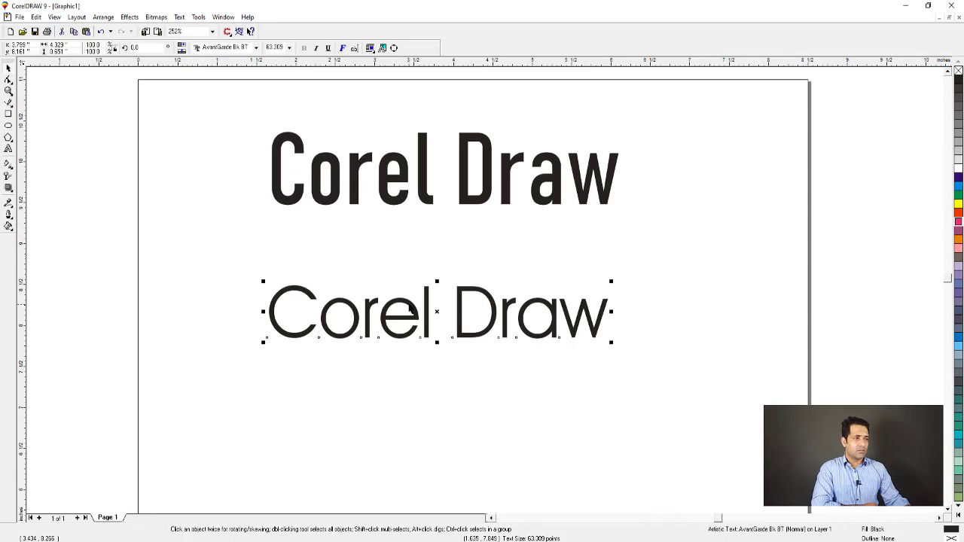
{"action": "left_click", "coordinate": [396, 206]}
{"action": "left_click_drag", "start_coordinate": [622, 129], "coordinate": [727, 95]}
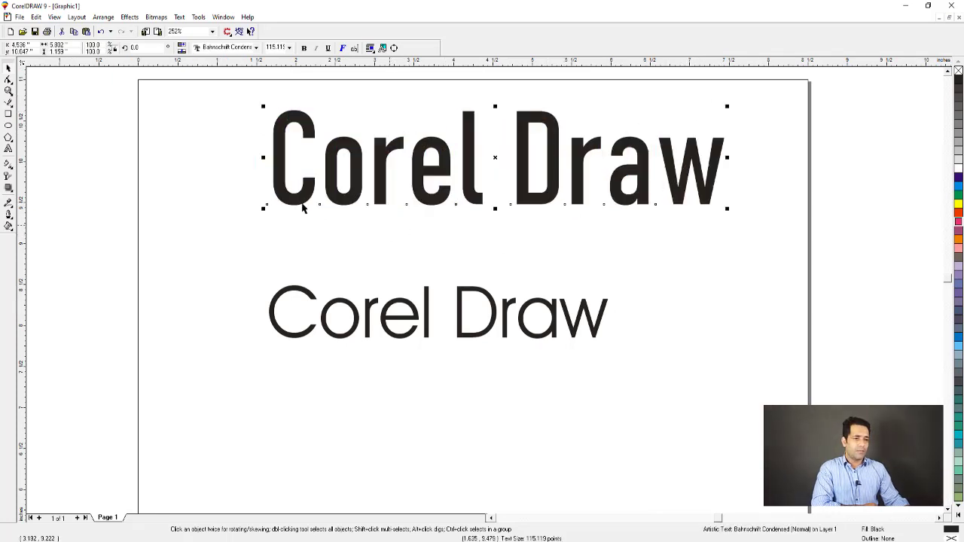
Copy only the text properties, without outline pen or outline color, from the upper Bahnschrift Condensed text to the lower AvantGarde text
{"action": "left_click", "coordinate": [309, 297]}
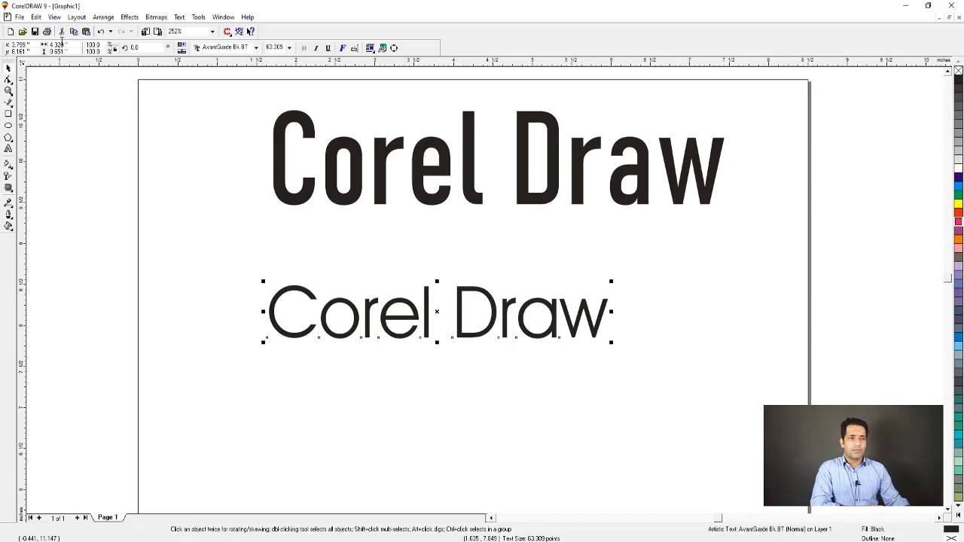
{"action": "left_click", "coordinate": [36, 17]}
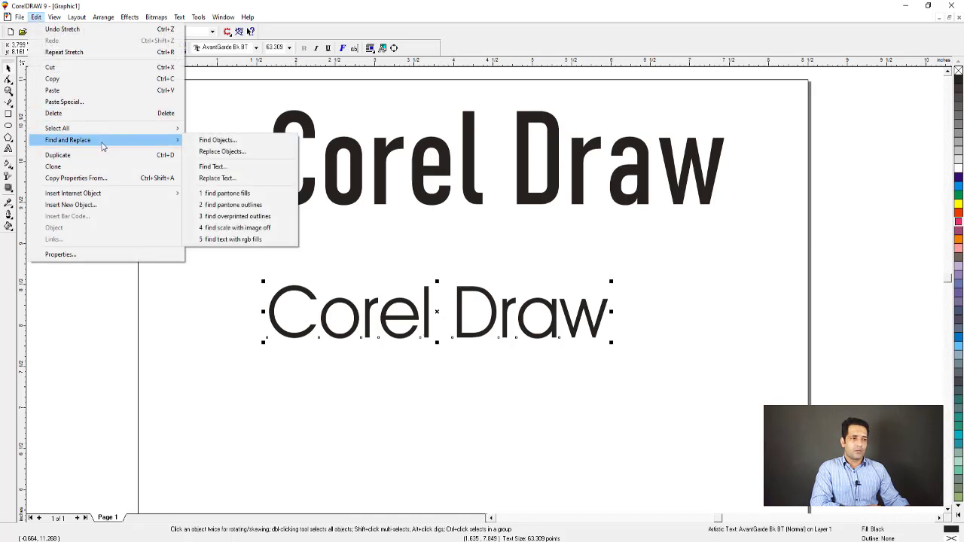
{"action": "left_click", "coordinate": [112, 179]}
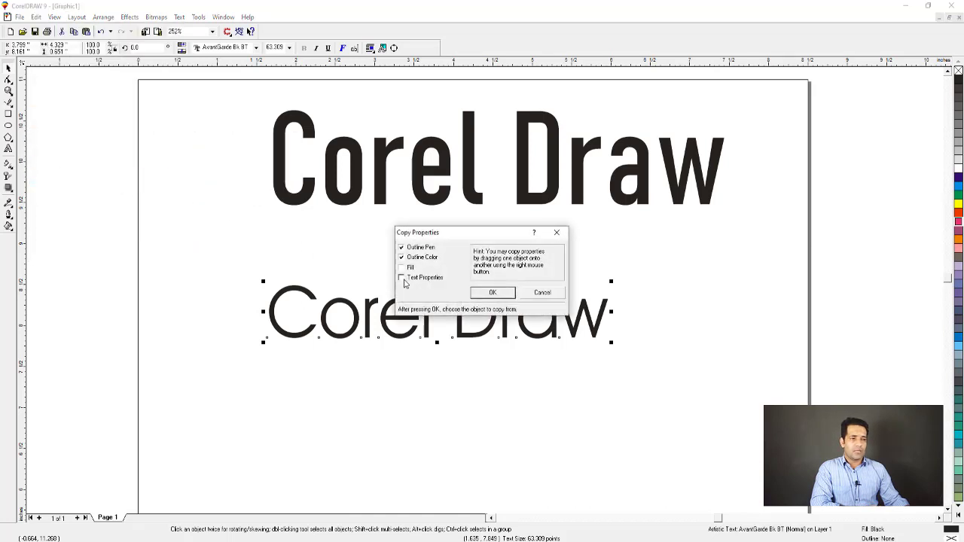
{"action": "left_click", "coordinate": [403, 279]}
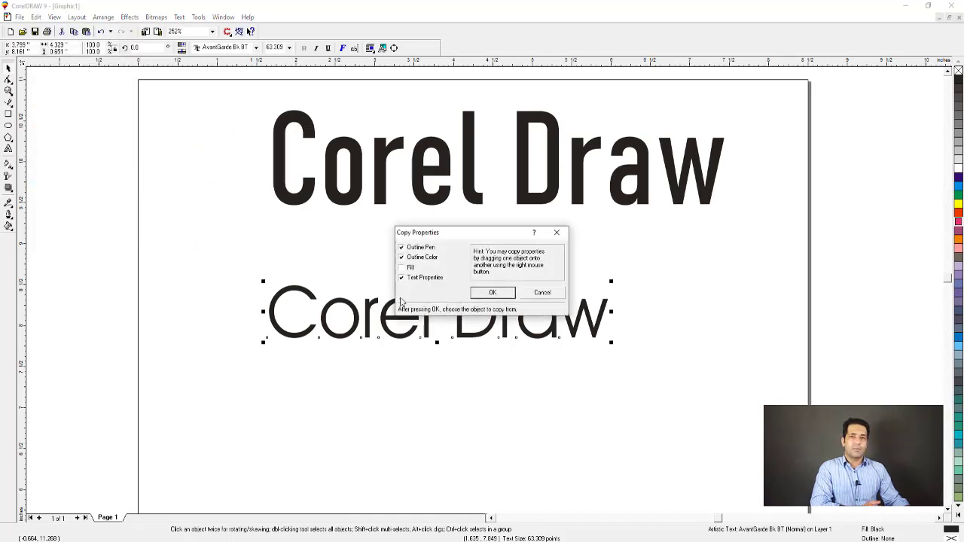
{"action": "left_click", "coordinate": [405, 258]}
{"action": "left_click", "coordinate": [410, 248]}
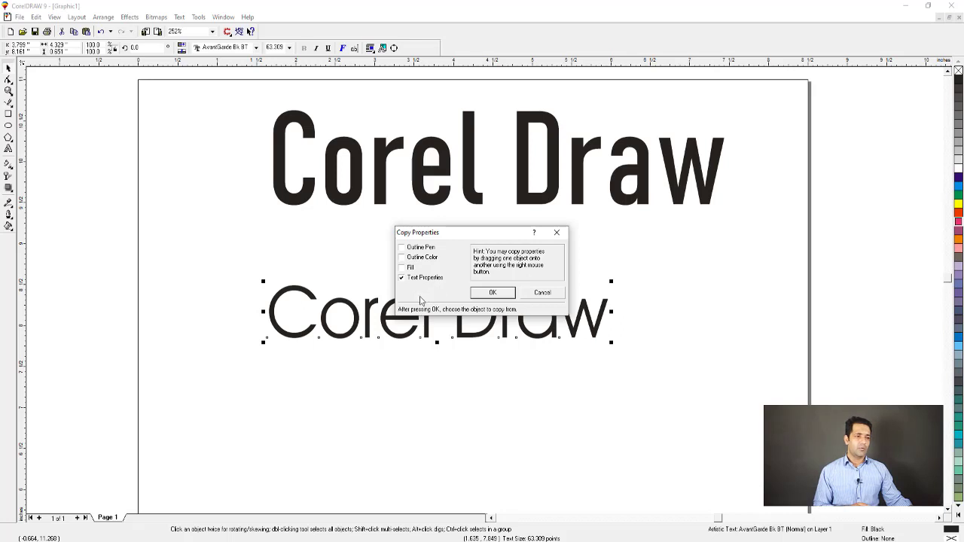
{"action": "left_click", "coordinate": [492, 298]}
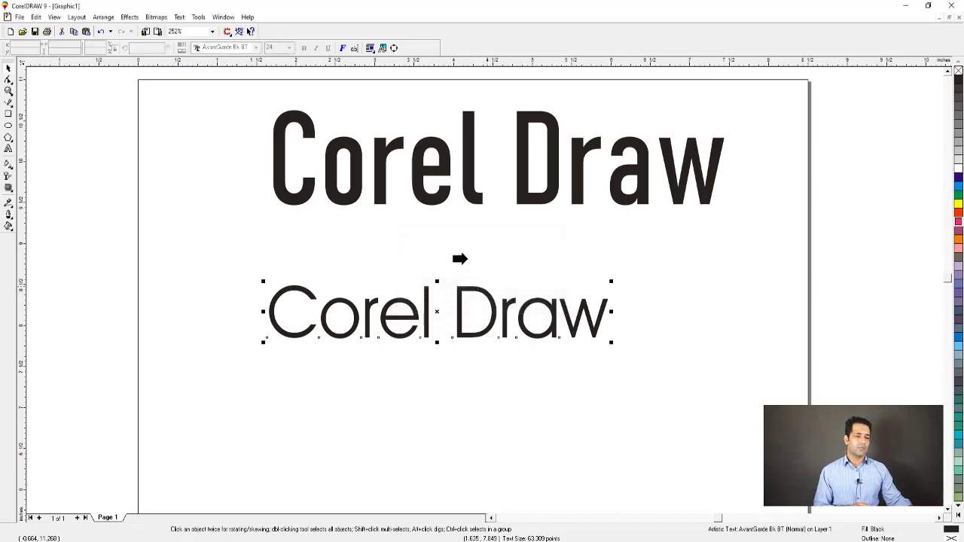
{"action": "left_click", "coordinate": [416, 189]}
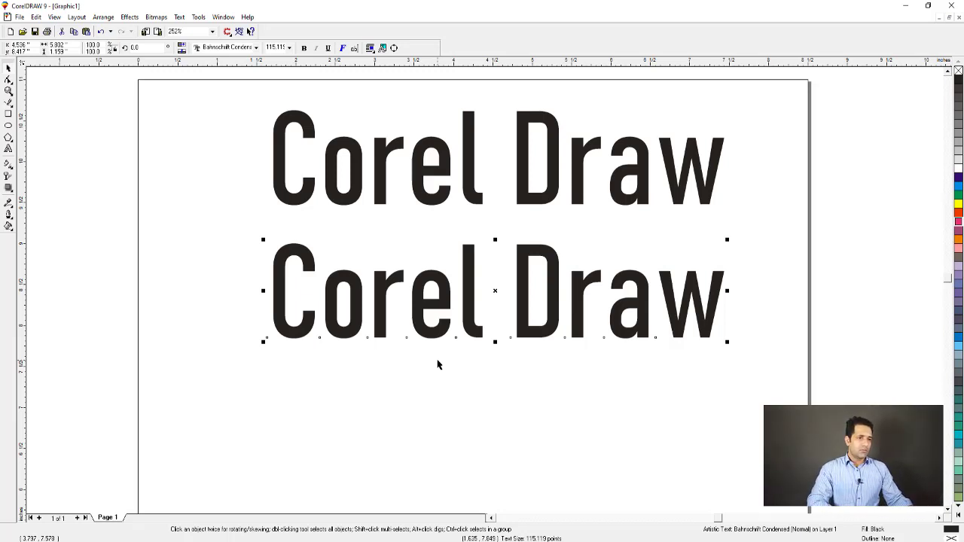
Delete both "Corel Draw" texts so the page is empty
{"action": "key", "text": "Delete"}
{"action": "left_click", "coordinate": [334, 201]}
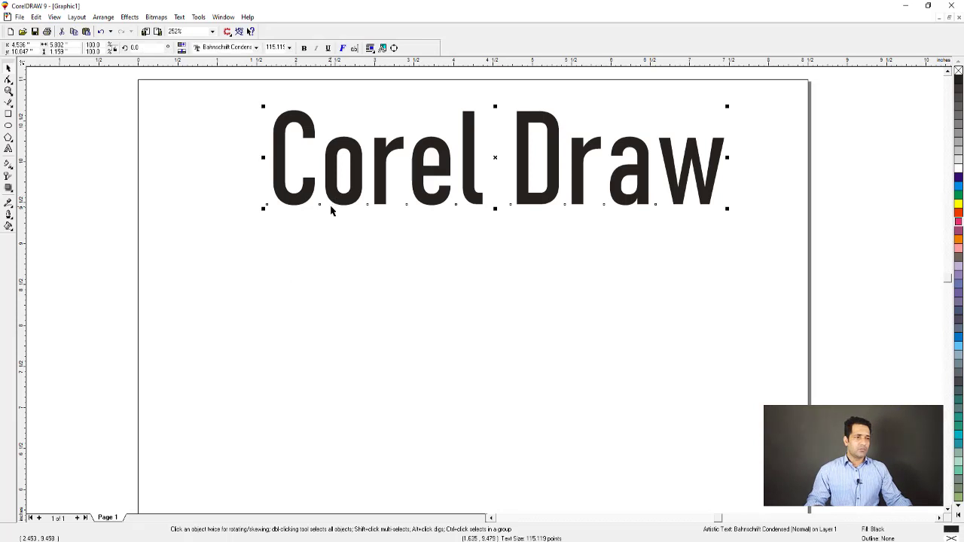
{"action": "key", "text": "shift+F4"}
{"action": "key", "text": "F2"}
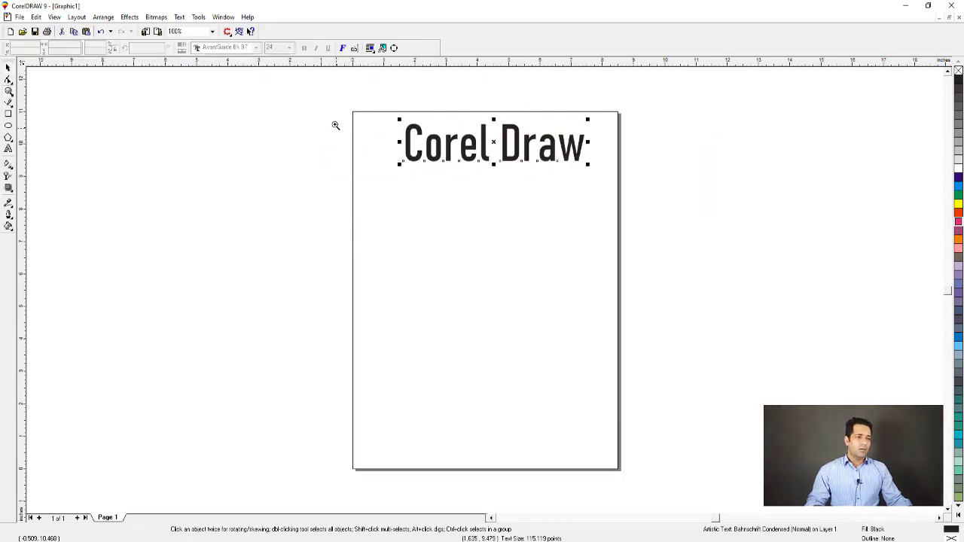
{"action": "left_click_drag", "start_coordinate": [335, 108], "coordinate": [663, 301]}
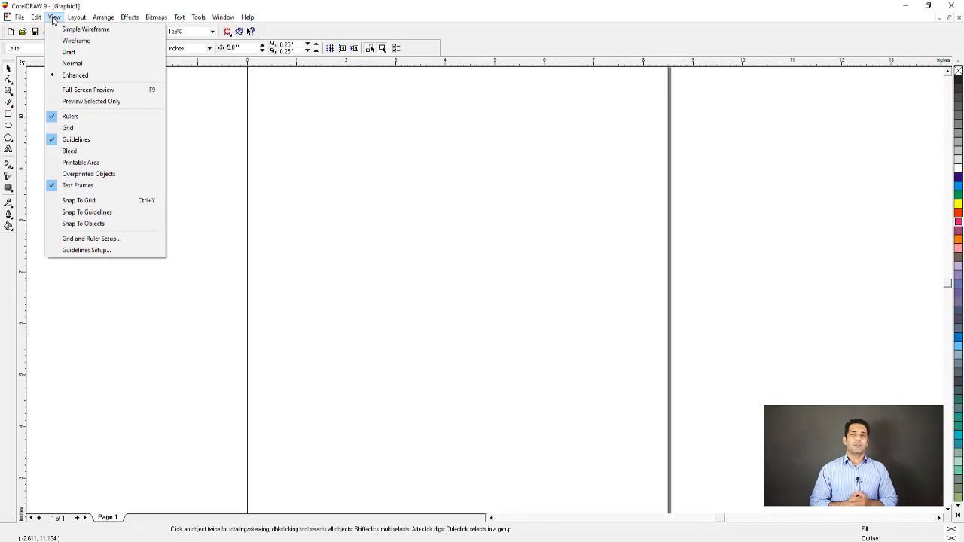
{"action": "mouse_move", "coordinate": [35, 21]}
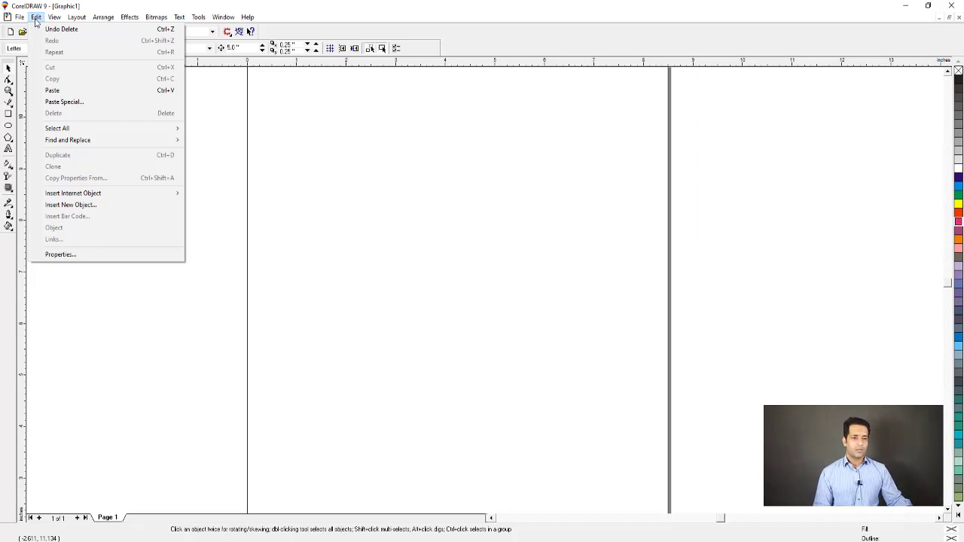
{"action": "left_click", "coordinate": [113, 286]}
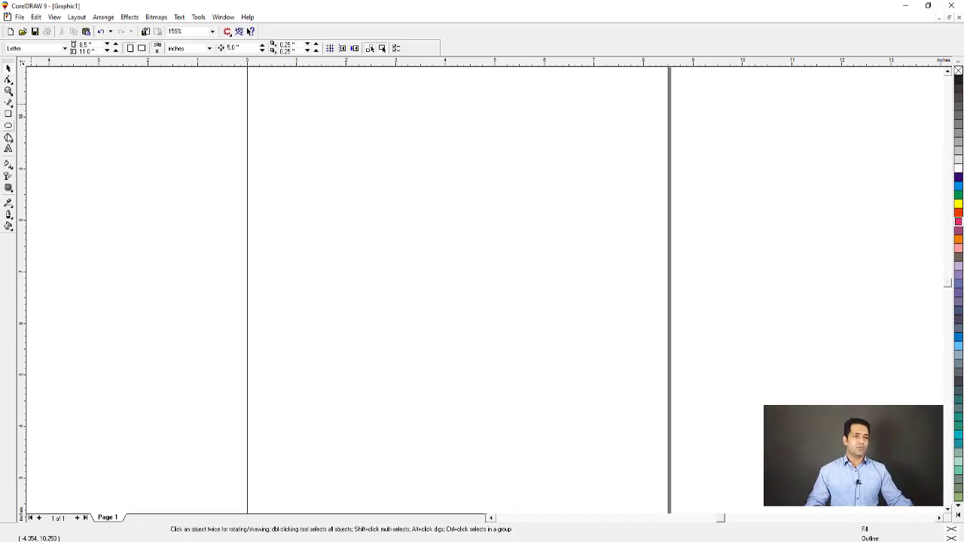
Add the artistic text "B" in the upper part of the page and enlarge it to about 387 points
{"action": "left_click", "coordinate": [8, 148]}
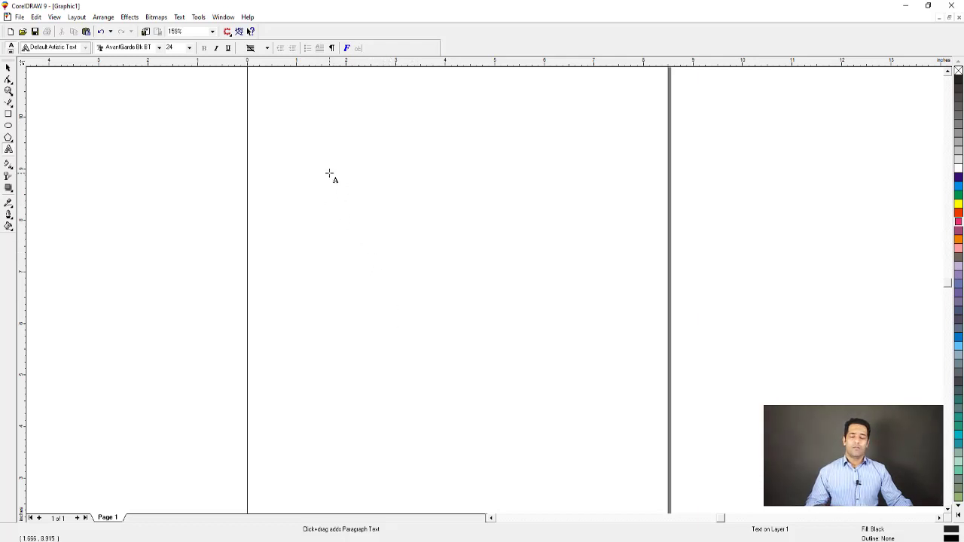
{"action": "left_click", "coordinate": [329, 188]}
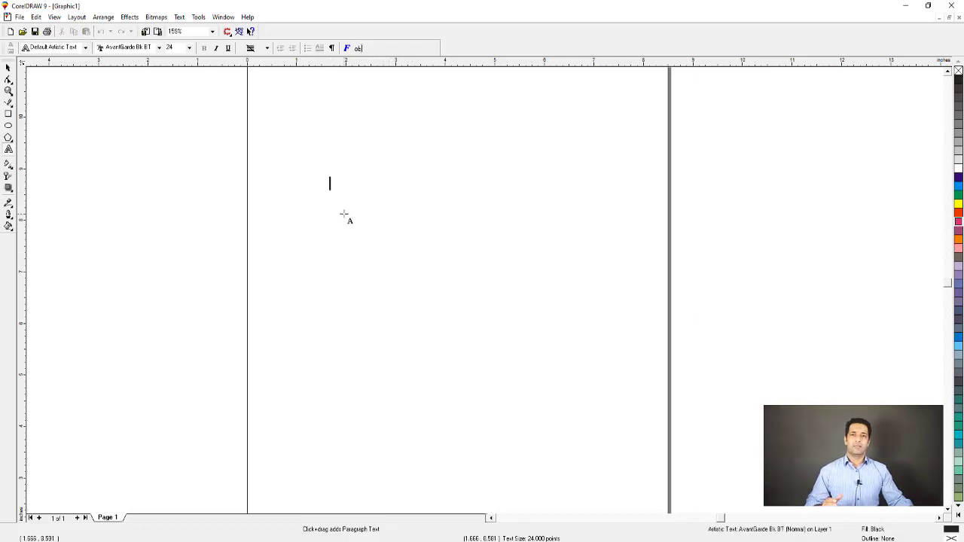
{"action": "type", "text": "B"}
{"action": "key", "text": "ctrl+space"}
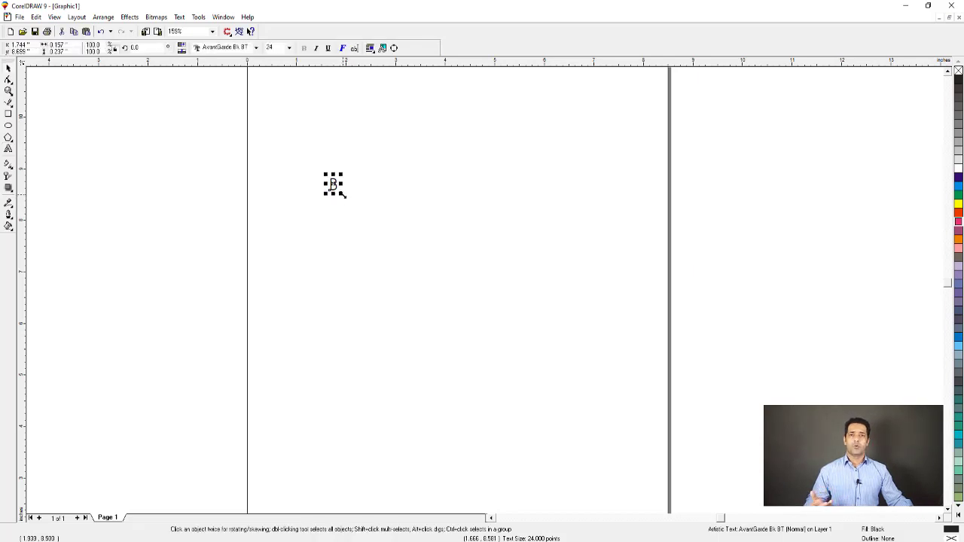
{"action": "left_click_drag", "start_coordinate": [341, 195], "coordinate": [462, 329]}
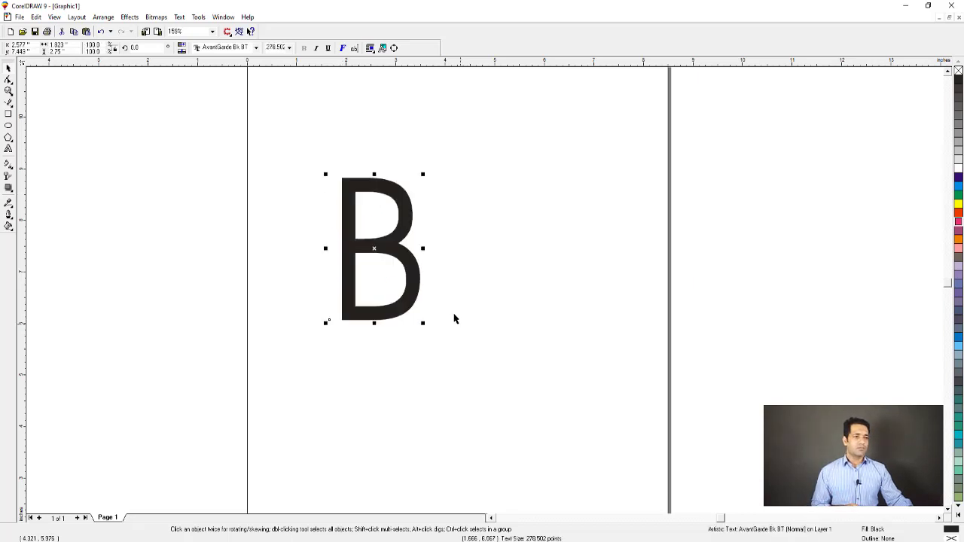
{"action": "left_click_drag", "start_coordinate": [423, 175], "coordinate": [457, 118]}
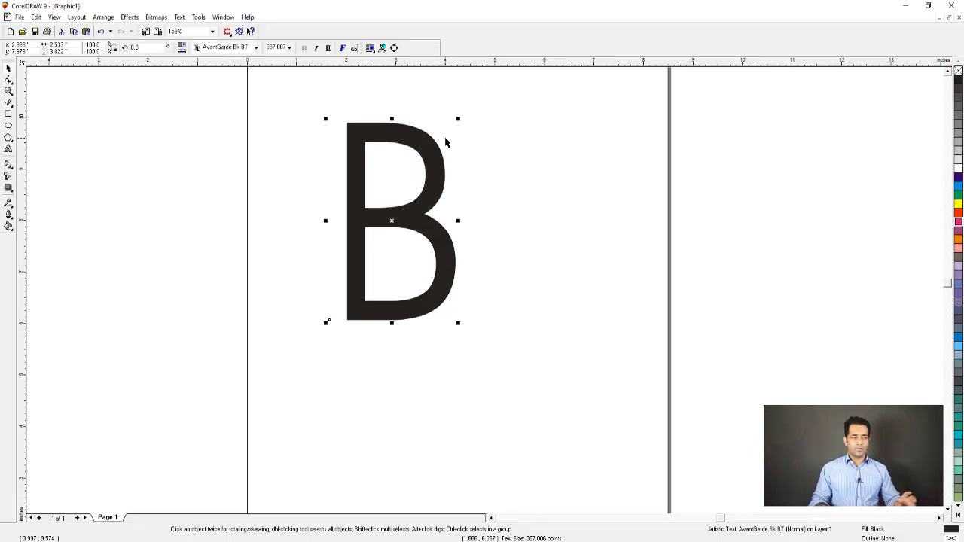
Convert the letter B to curves and check its nodes
{"action": "key", "text": "ctrl+q"}
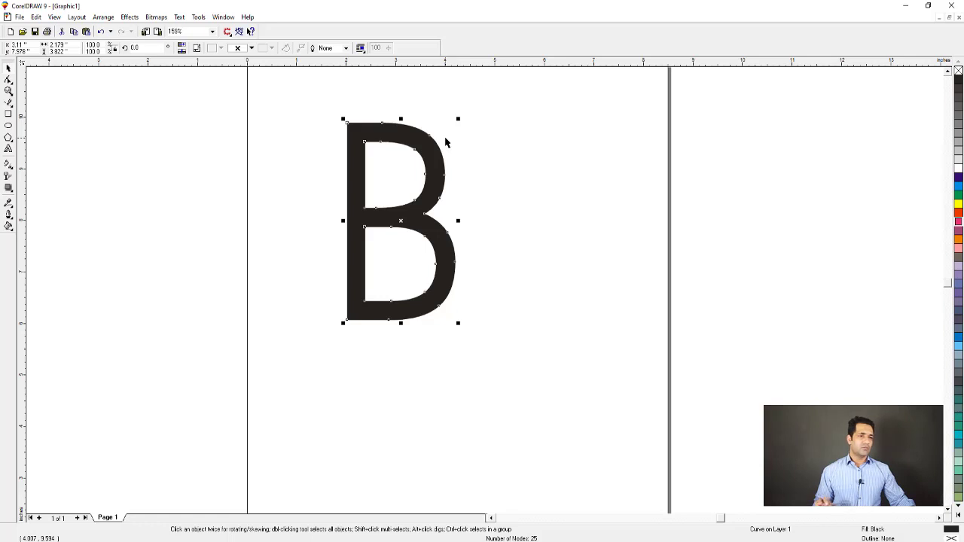
{"action": "key", "text": "ctrl+z"}
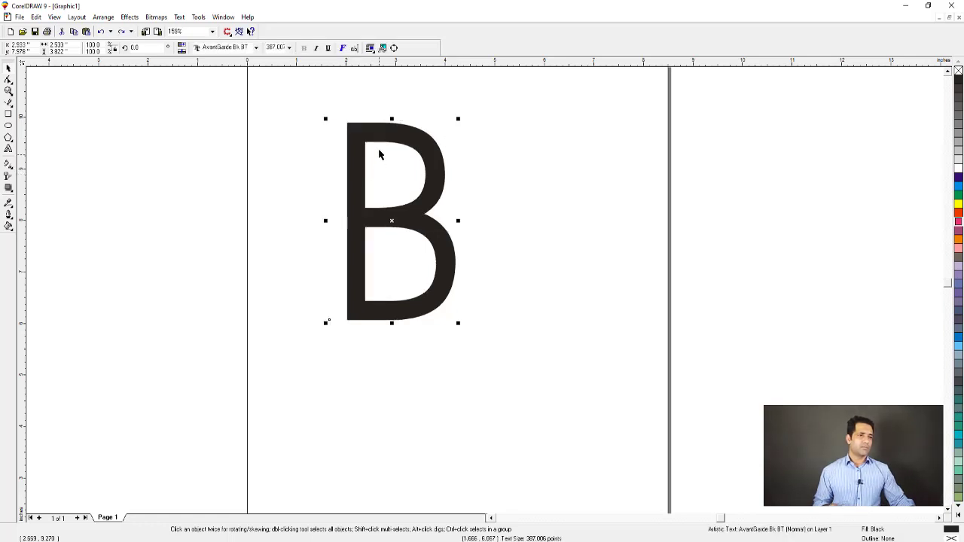
{"action": "right_click", "coordinate": [379, 133]}
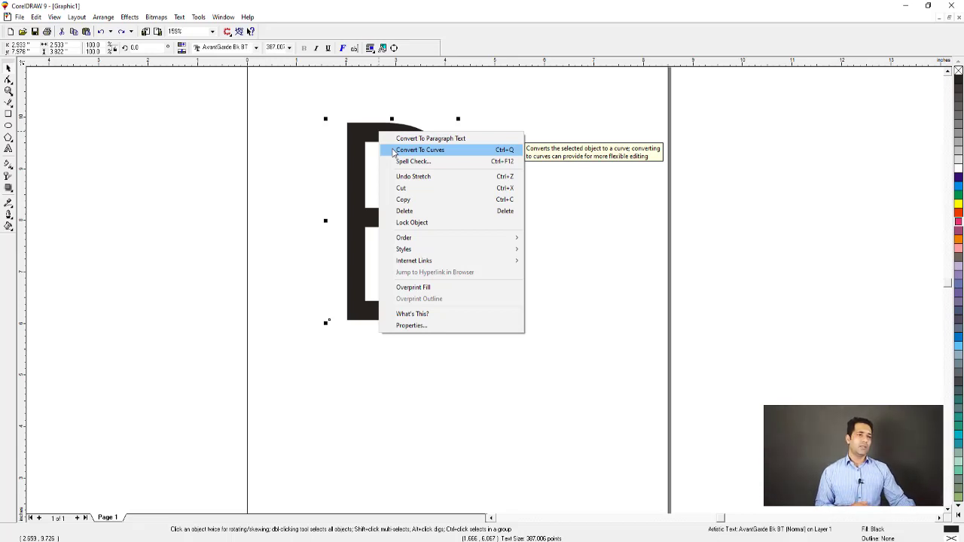
{"action": "left_click", "coordinate": [418, 150]}
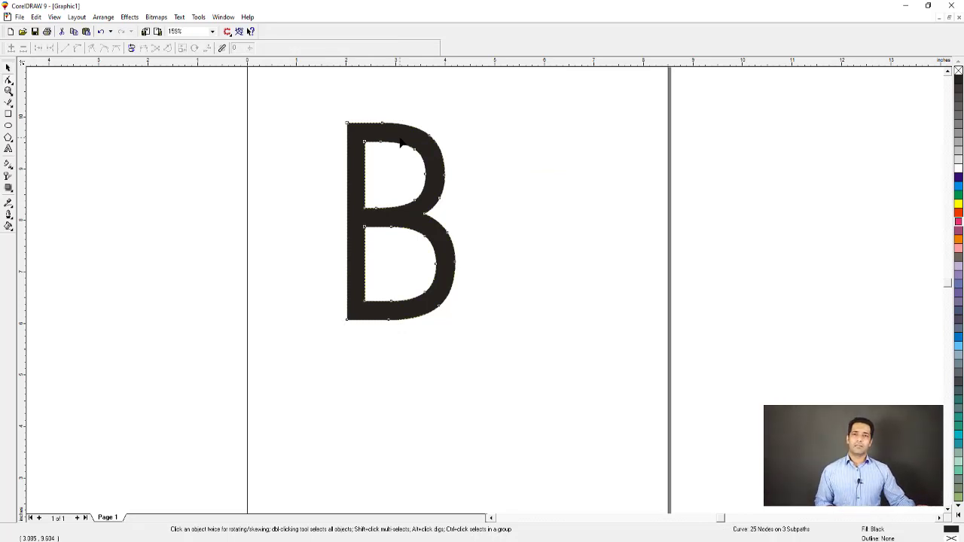
{"action": "key", "text": "space"}
Lock the B curve and try to fill it with cyan
{"action": "right_click", "coordinate": [361, 134]}
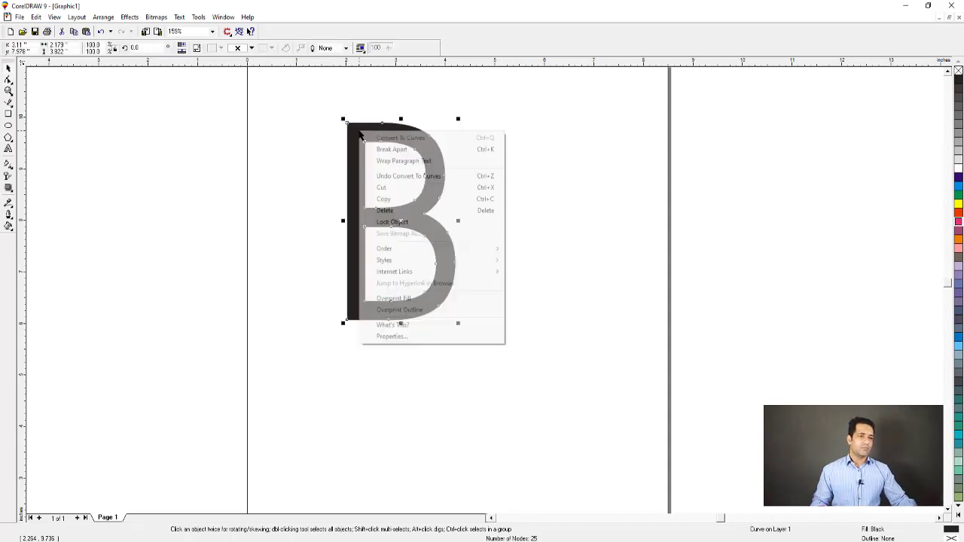
{"action": "left_click", "coordinate": [400, 223]}
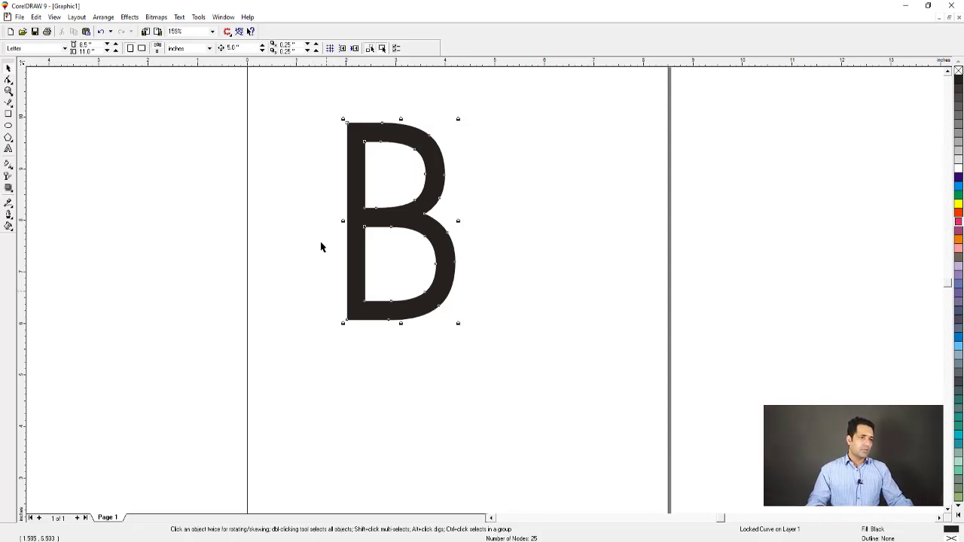
{"action": "left_click", "coordinate": [306, 204]}
{"action": "key", "text": "F2"}
{"action": "left_click_drag", "start_coordinate": [305, 109], "coordinate": [592, 348]}
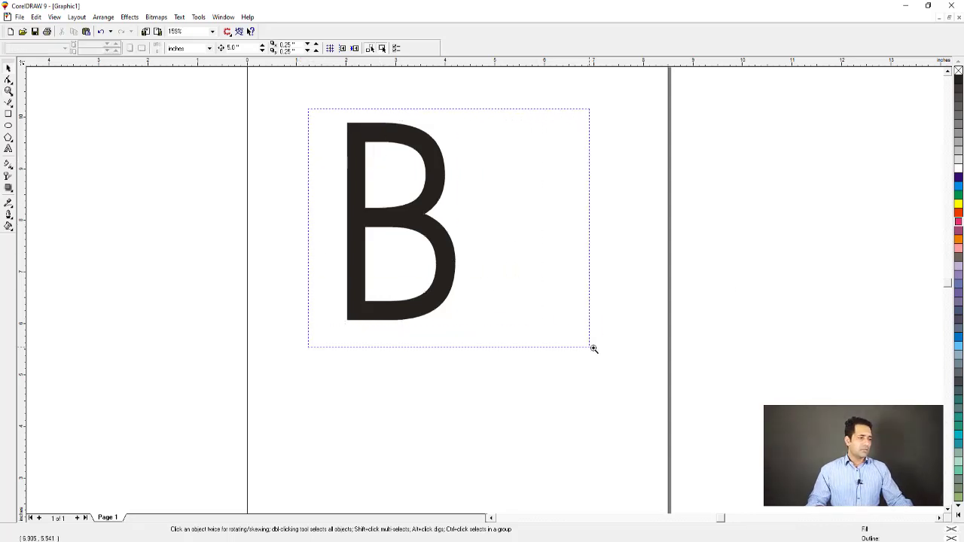
{"action": "left_click", "coordinate": [444, 294]}
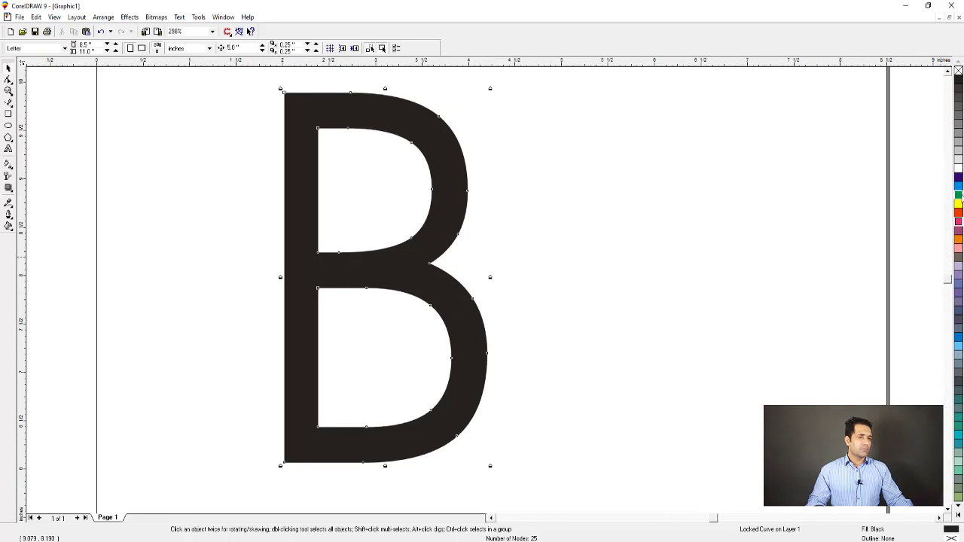
{"action": "left_click", "coordinate": [958, 189]}
{"action": "key", "text": "Escape"}
Unlock the B curve and fill it with cyan
{"action": "right_click", "coordinate": [393, 284]}
{"action": "left_click", "coordinate": [421, 288]}
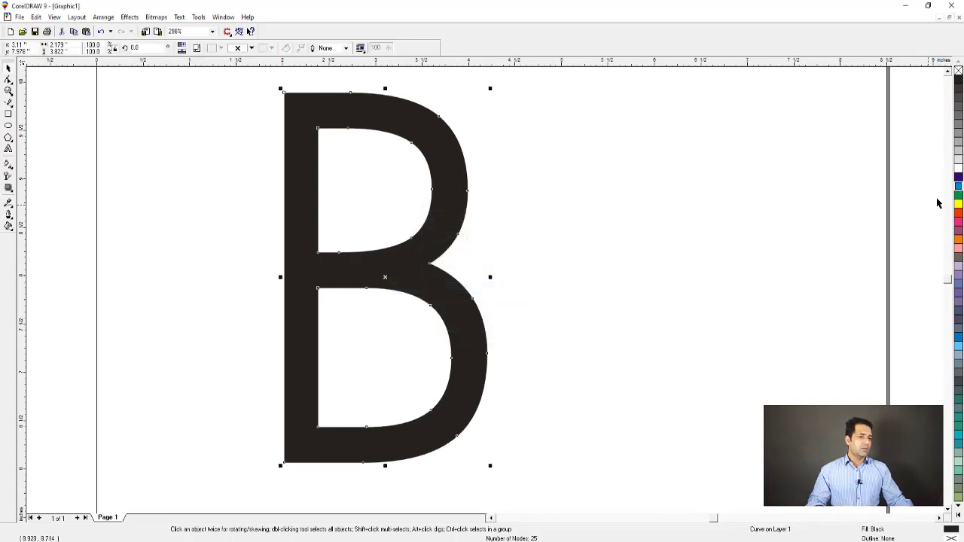
{"action": "left_click", "coordinate": [958, 187]}
Lock the cyan B curve in place and deselect it
{"action": "right_click", "coordinate": [442, 284]}
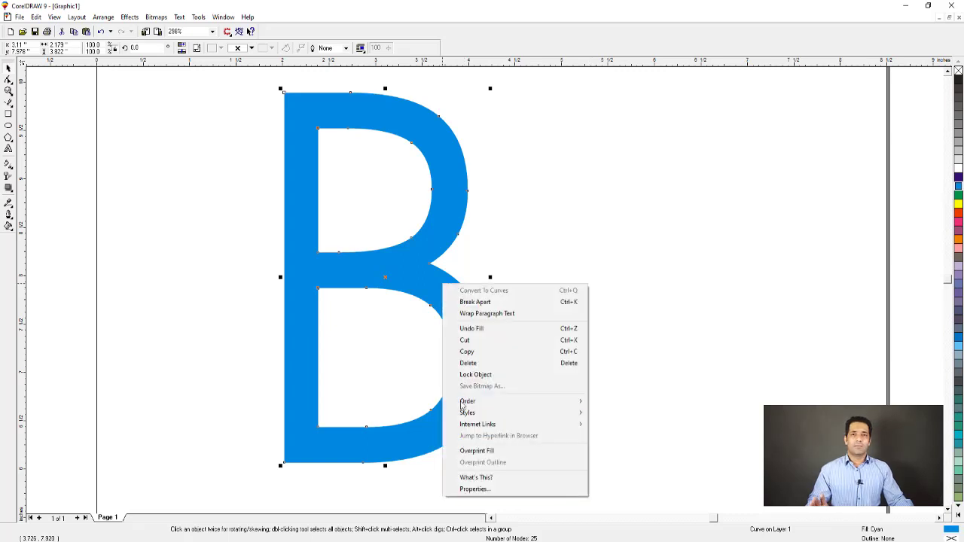
{"action": "left_click", "coordinate": [475, 376]}
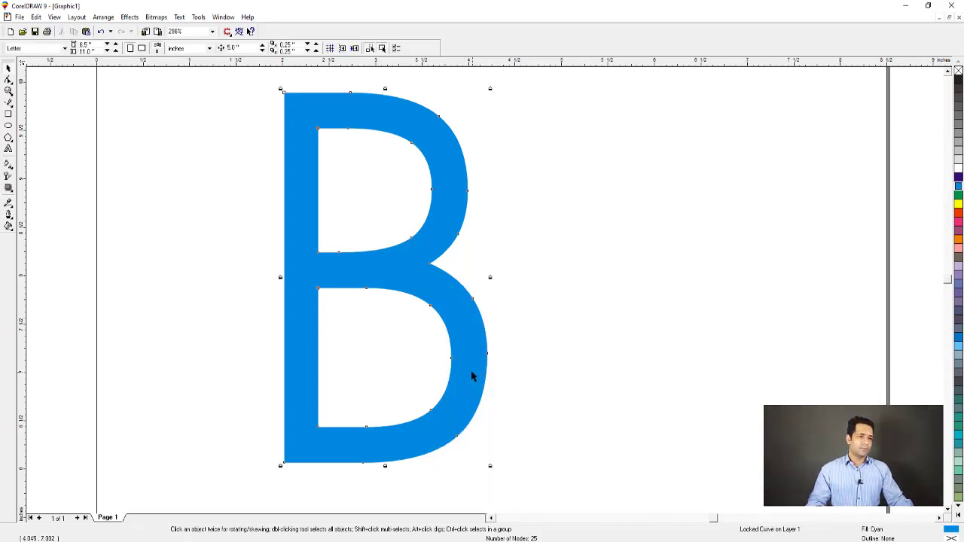
{"action": "key", "text": "F3"}
{"action": "key", "text": "F2"}
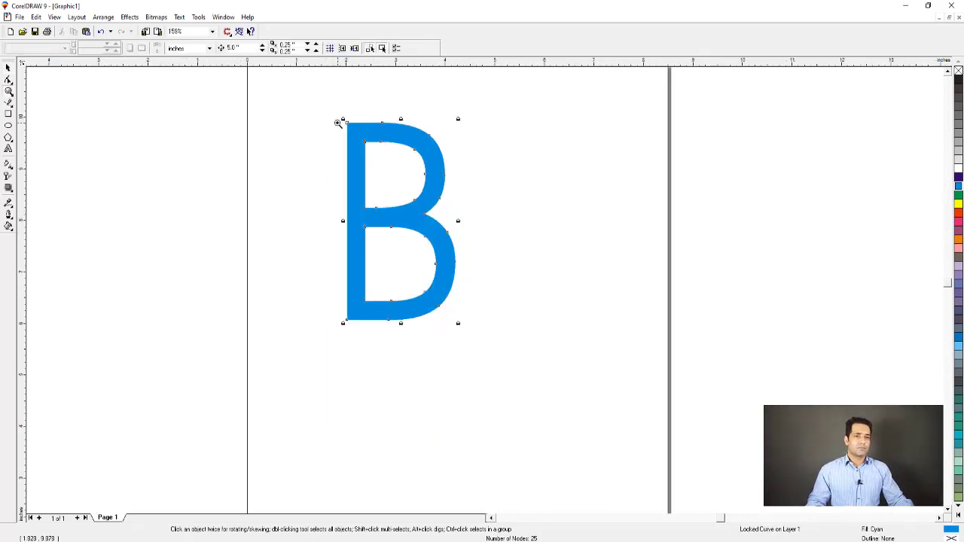
{"action": "left_click_drag", "start_coordinate": [336, 116], "coordinate": [444, 194]}
{"action": "left_click", "coordinate": [203, 167]}
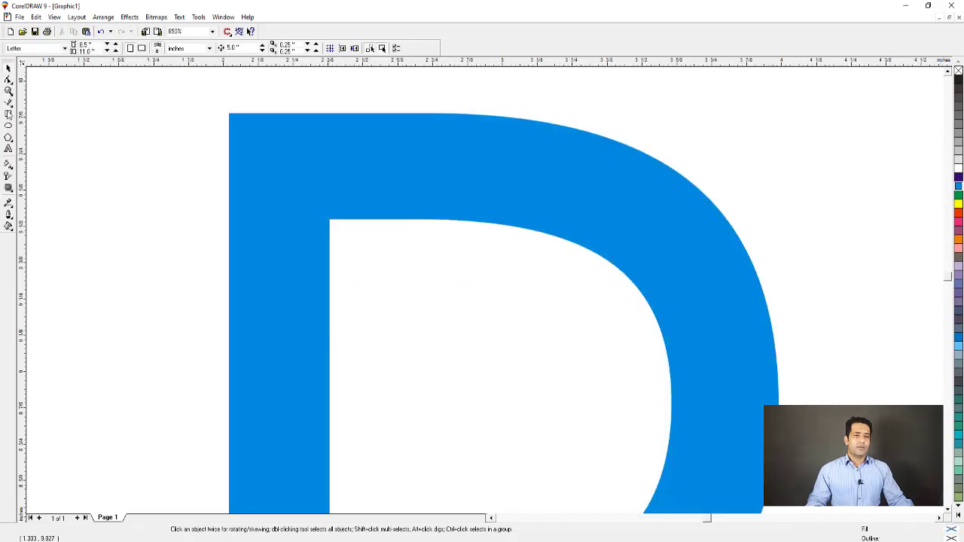
Start a Bezier trace of the letter B with a straight segment along its top edge, from the outer corner to the start of the curve
{"action": "left_click", "coordinate": [8, 102]}
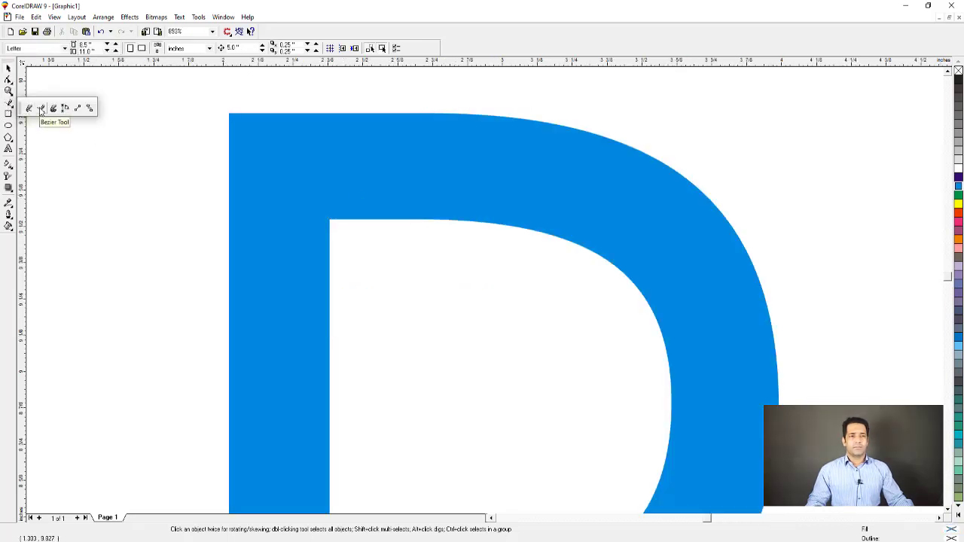
{"action": "left_click", "coordinate": [41, 109]}
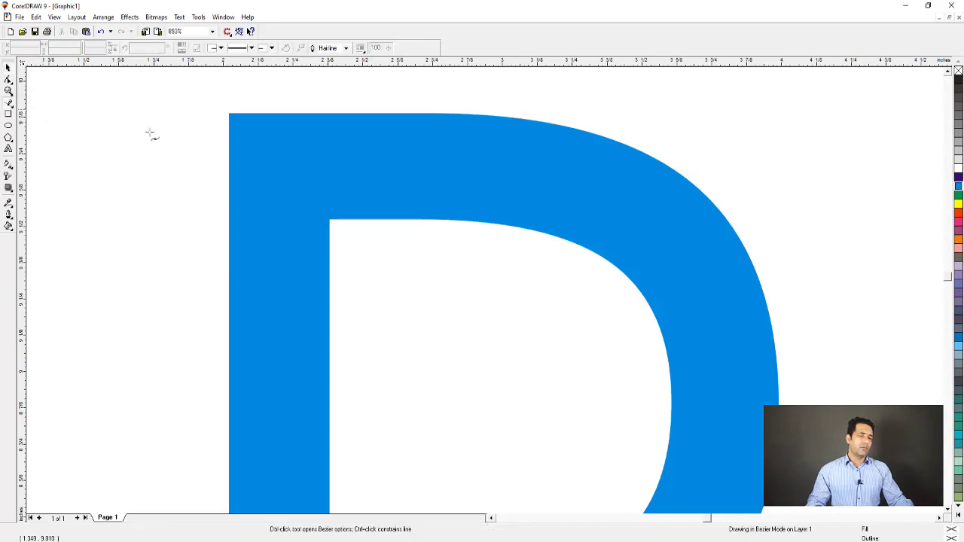
{"action": "key", "text": "F3"}
{"action": "left_click_drag", "start_coordinate": [344, 106], "coordinate": [467, 215]}
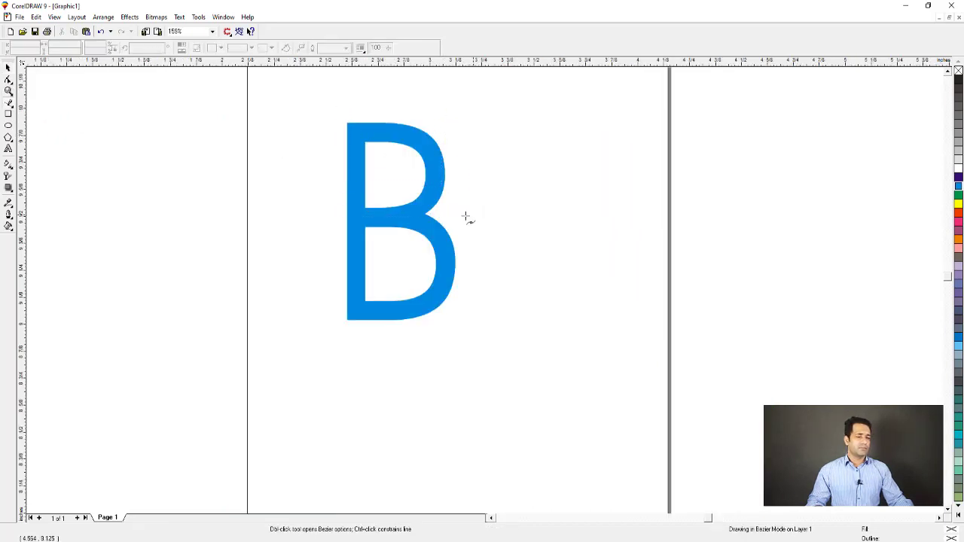
{"action": "left_click_drag", "start_coordinate": [187, 108], "coordinate": [684, 395]}
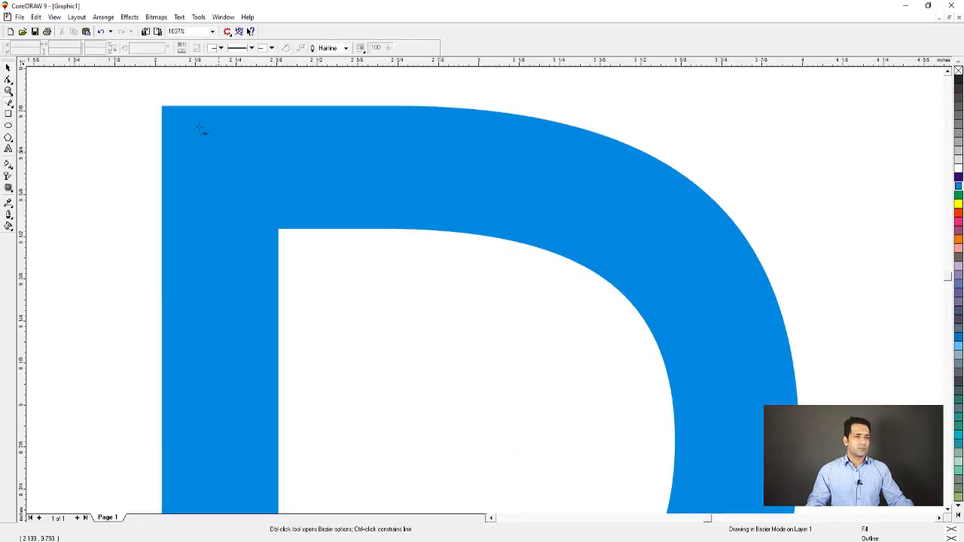
{"action": "left_click", "coordinate": [164, 107]}
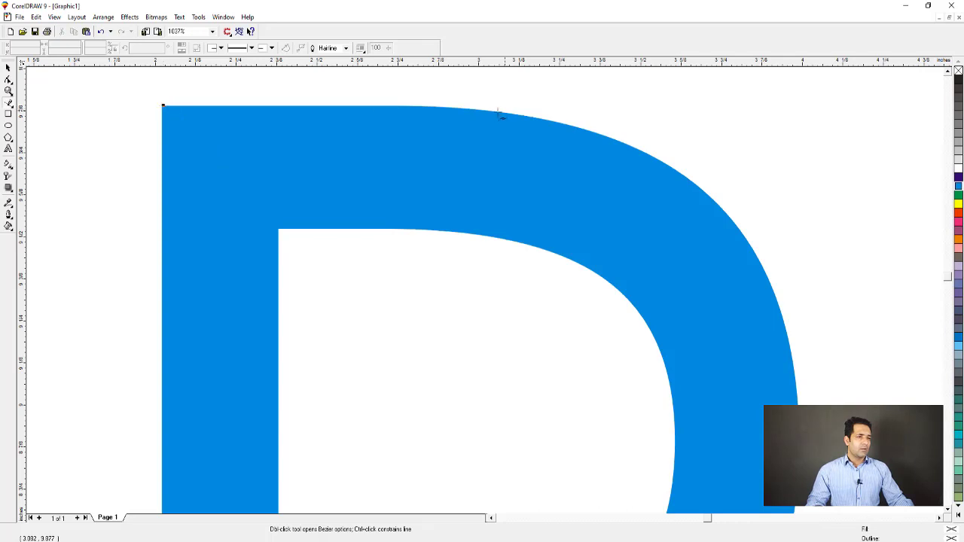
{"action": "left_click", "coordinate": [423, 106]}
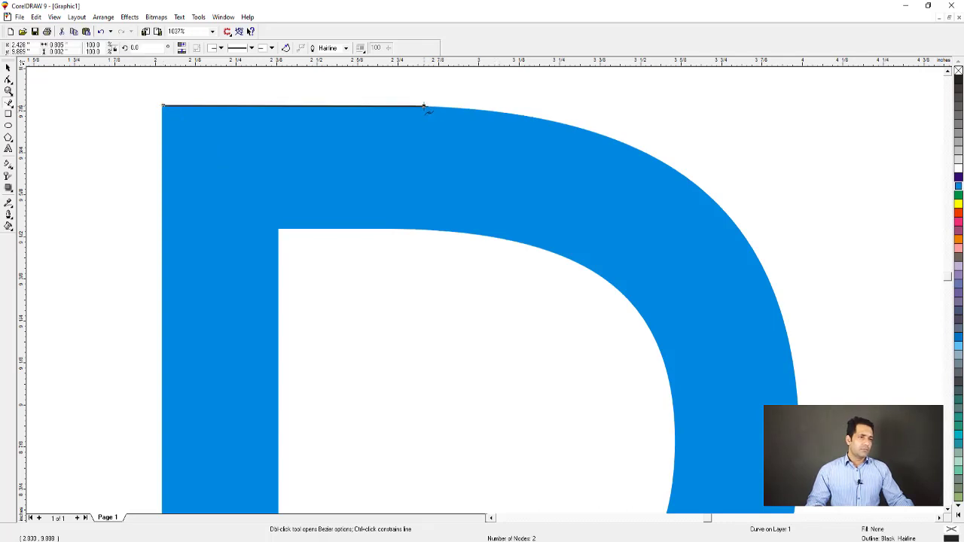
Extend the trace with straight segments to a point on the upper bowl's outer edge and to the notch between the bowls
{"action": "key", "text": "F3"}
{"action": "key", "text": "F2"}
{"action": "left_click_drag", "start_coordinate": [223, 110], "coordinate": [652, 363]}
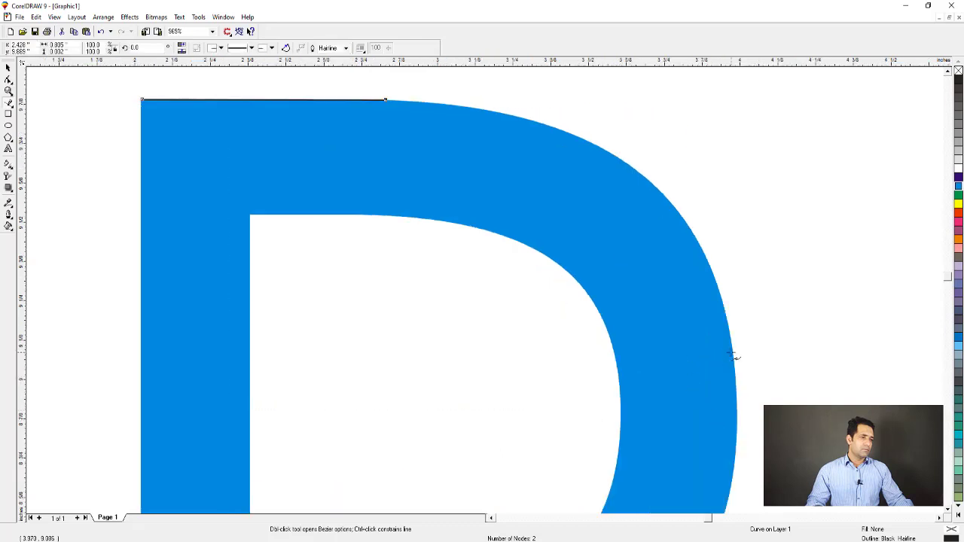
{"action": "left_click", "coordinate": [734, 355]}
{"action": "key", "text": "F3"}
{"action": "key", "text": "F3"}
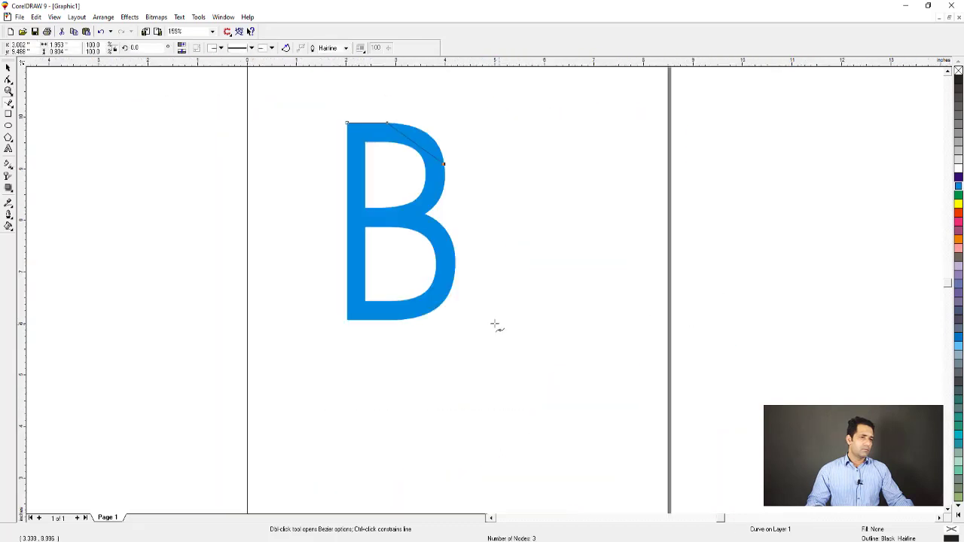
{"action": "key", "text": "F2"}
{"action": "left_click_drag", "start_coordinate": [401, 185], "coordinate": [453, 243]}
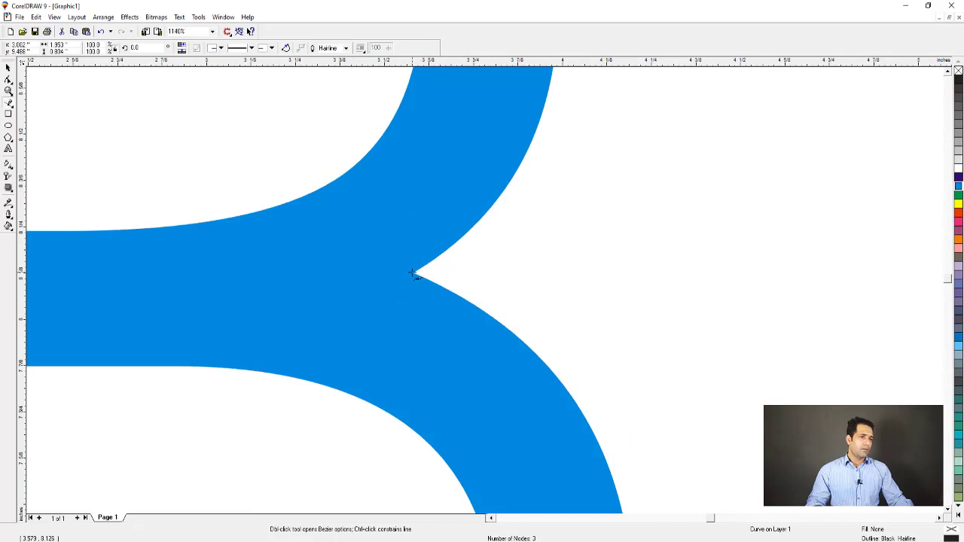
{"action": "left_click", "coordinate": [412, 273]}
{"action": "key", "text": "F3"}
Continue the trace from the notch around the lower bowl to the bottom edge and close the outline at the starting corner
{"action": "key", "text": "F2"}
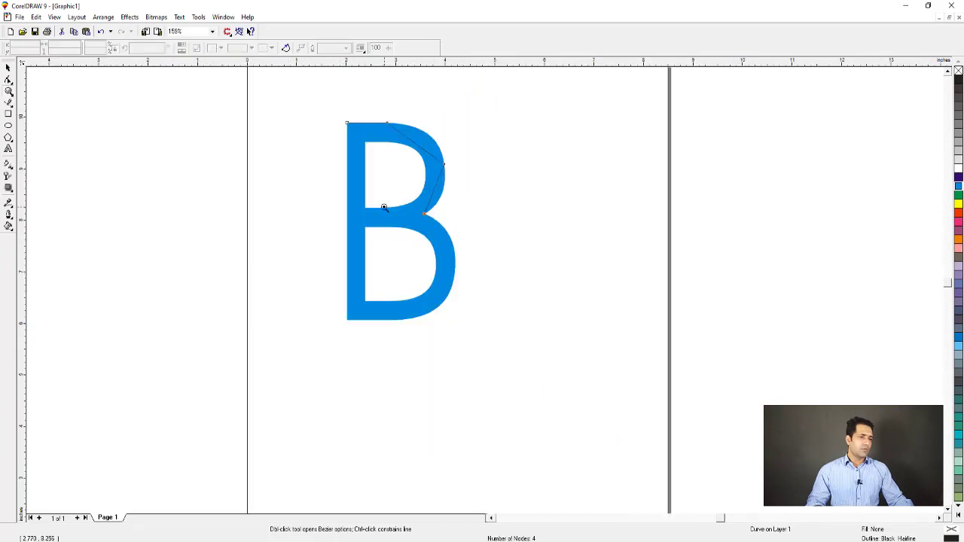
{"action": "left_click_drag", "start_coordinate": [385, 206], "coordinate": [499, 362]}
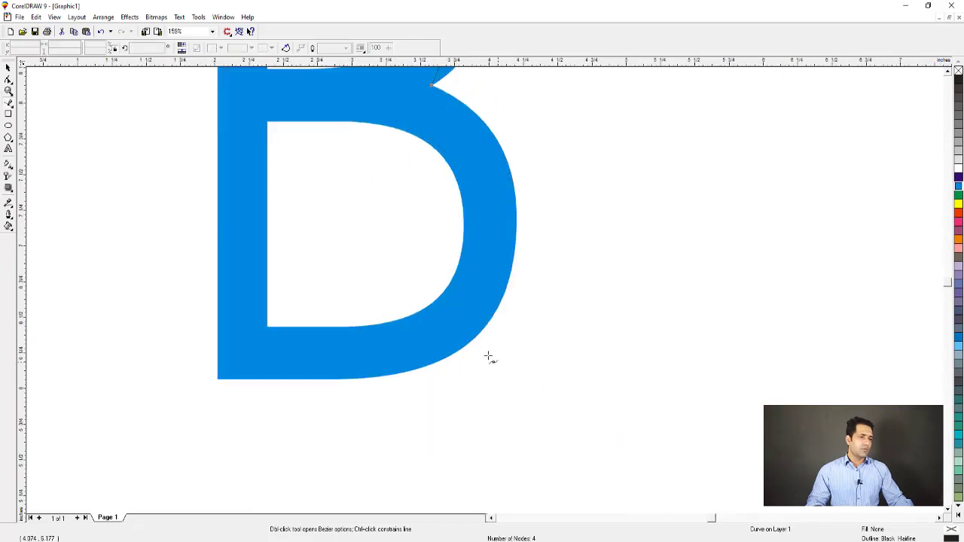
{"action": "left_click", "coordinate": [504, 290]}
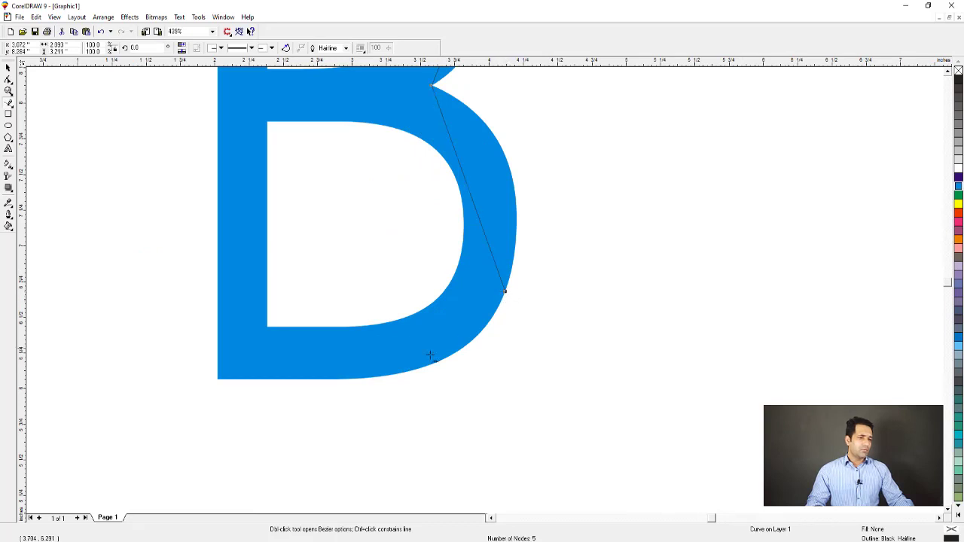
{"action": "left_click", "coordinate": [354, 378]}
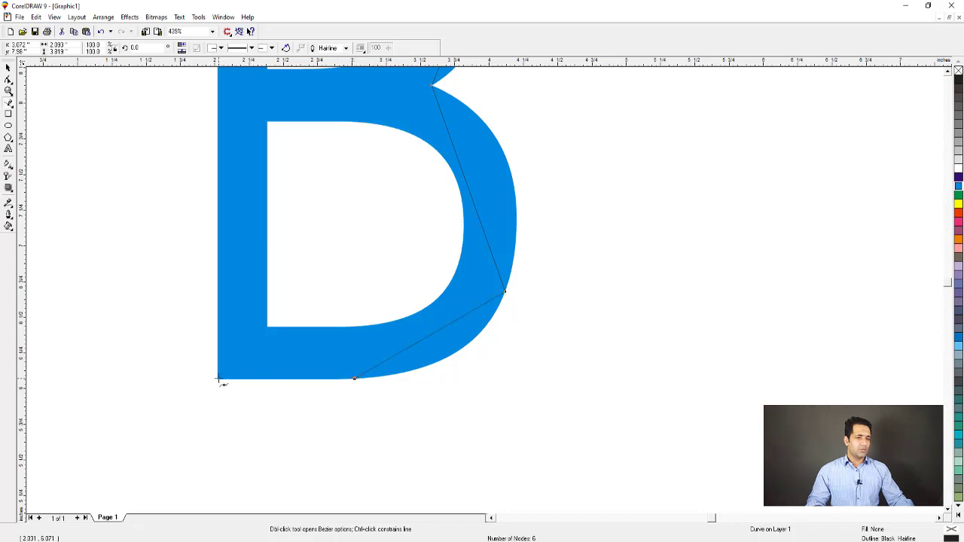
Align the traced outline's starting node with the upper corner of the B
{"action": "left_click_drag", "start_coordinate": [428, 231], "coordinate": [418, 232]}
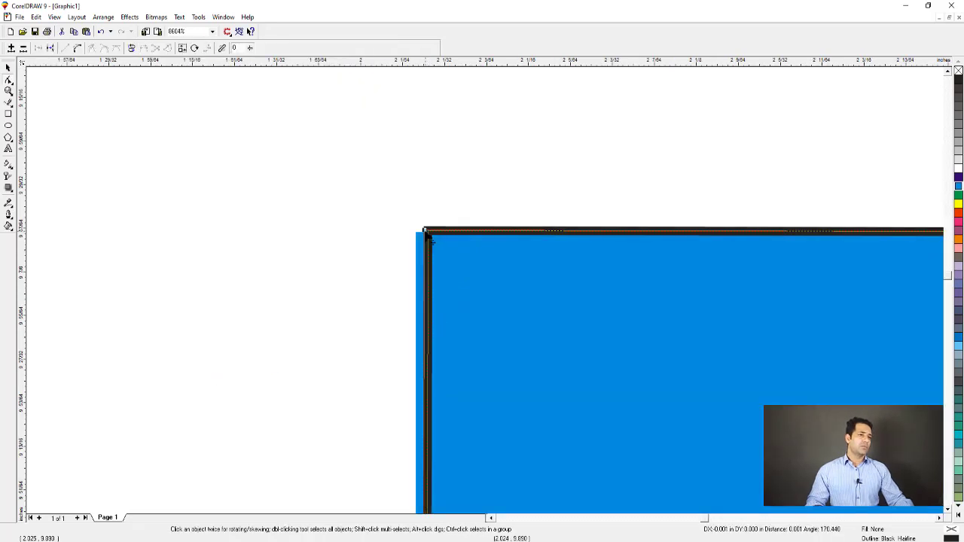
{"action": "key", "text": "F3"}
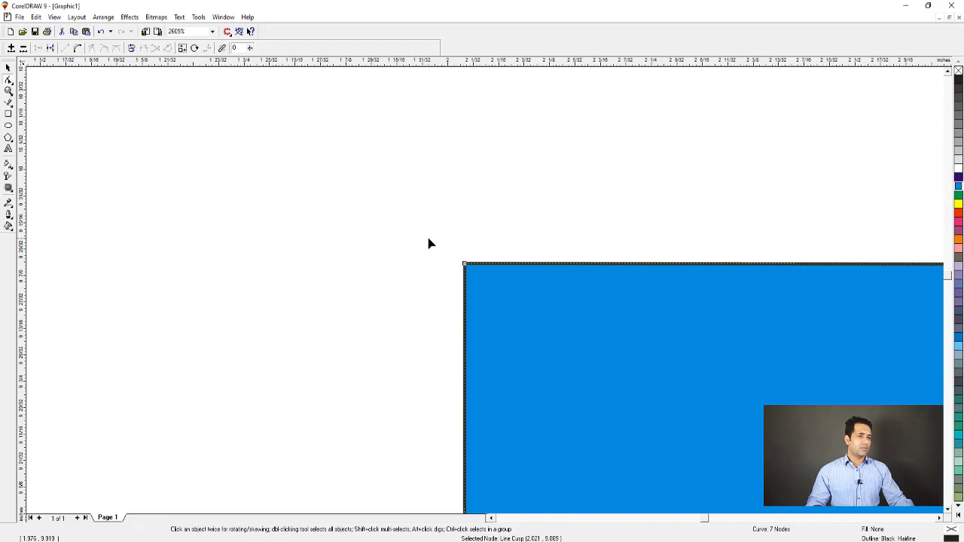
{"action": "key", "text": "space"}
{"action": "key", "text": "F3"}
{"action": "key", "text": "F3"}
Select all nodes of the traced outline and convert its line segments to curves
{"action": "key", "text": "F2"}
{"action": "left_click_drag", "start_coordinate": [394, 125], "coordinate": [484, 215]}
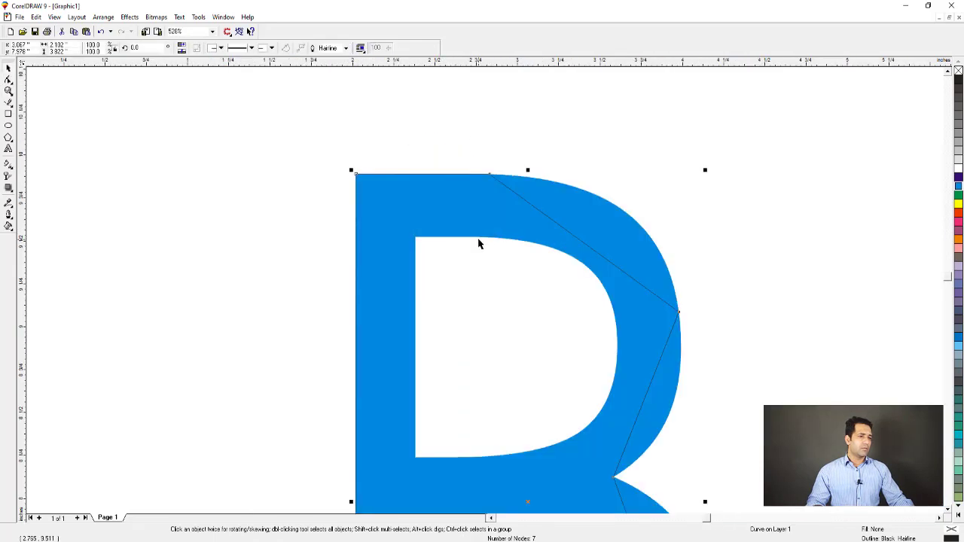
{"action": "key", "text": "F10"}
{"action": "key", "text": "F2"}
{"action": "left_click_drag", "start_coordinate": [319, 153], "coordinate": [768, 400]}
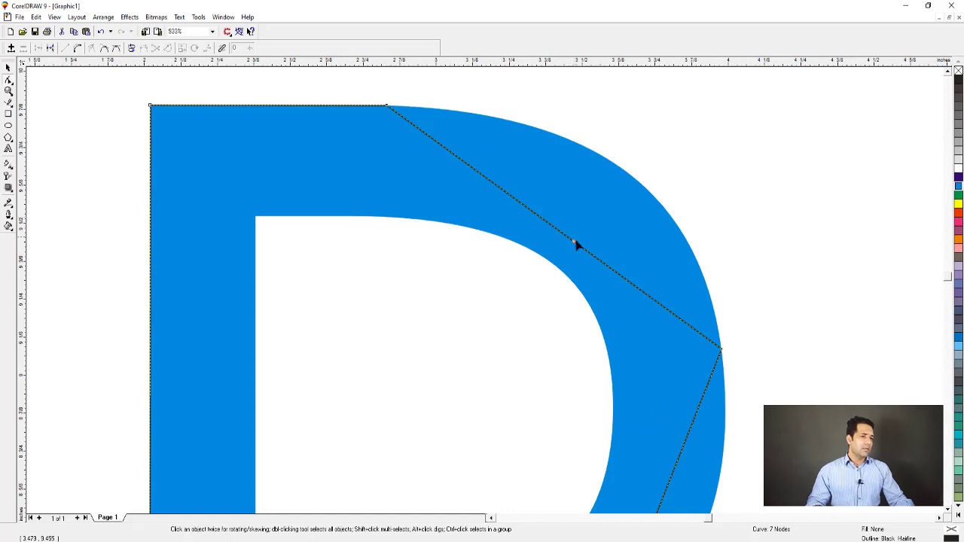
{"action": "key", "text": "F3"}
{"action": "key", "text": "F3"}
{"action": "key", "text": "F2"}
{"action": "left_click_drag", "start_coordinate": [372, 112], "coordinate": [538, 331]}
{"action": "left_click_drag", "start_coordinate": [567, 407], "coordinate": [339, 98]}
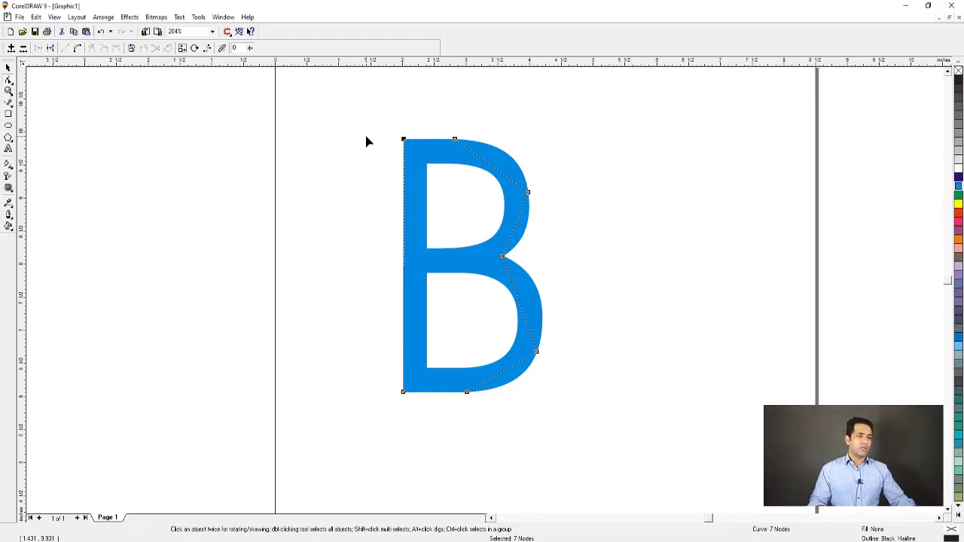
{"action": "key", "text": "z"}
{"action": "left_click_drag", "start_coordinate": [398, 125], "coordinate": [592, 420]}
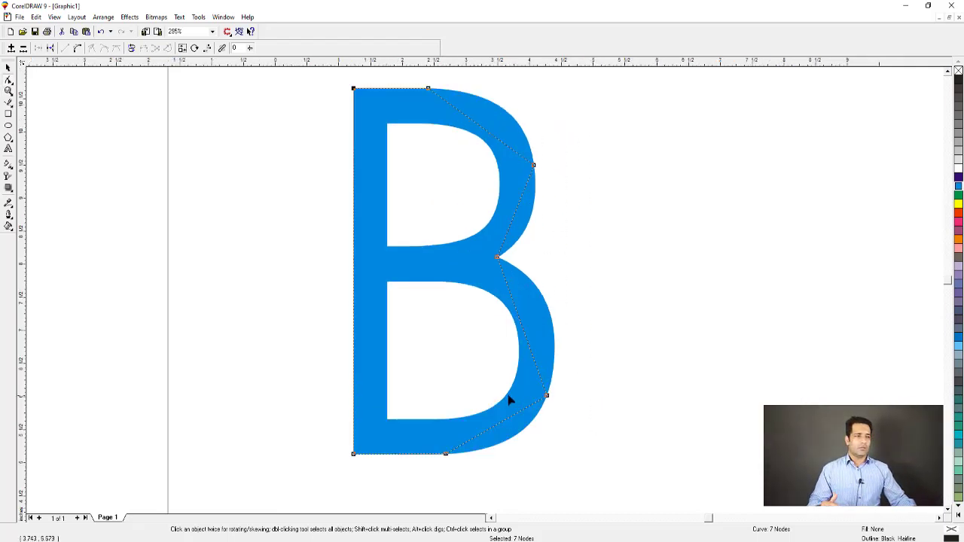
{"action": "key", "text": "F3"}
{"action": "left_click_drag", "start_coordinate": [368, 111], "coordinate": [554, 376]}
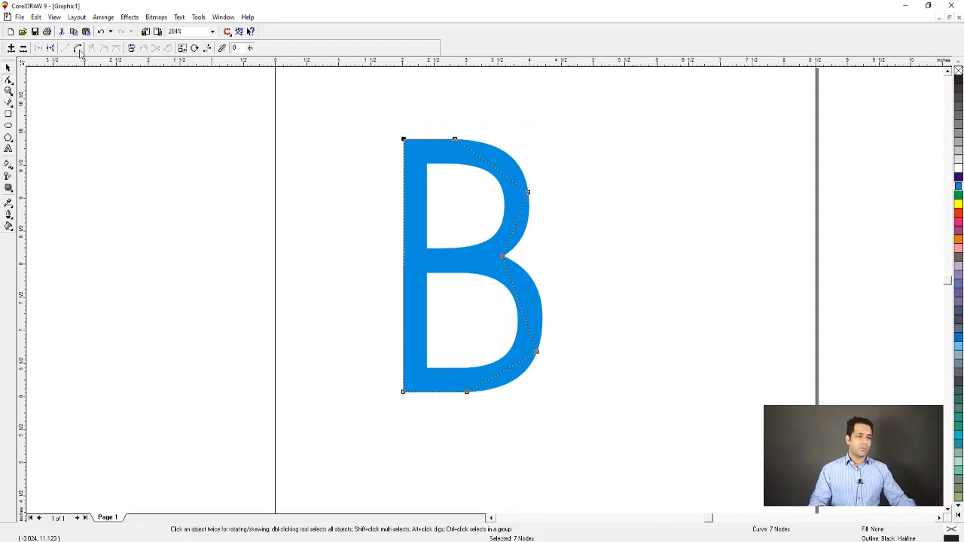
{"action": "left_click_drag", "start_coordinate": [318, 121], "coordinate": [632, 420]}
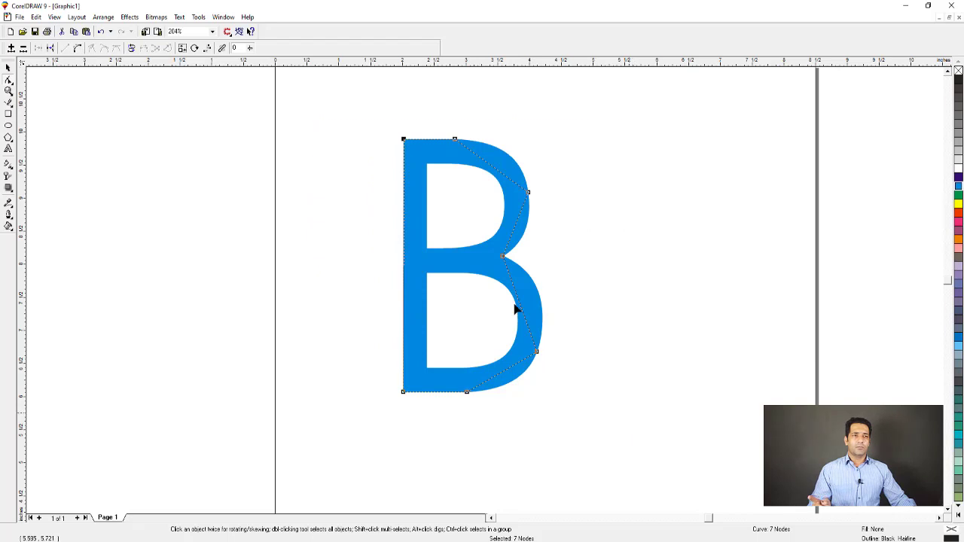
{"action": "left_click", "coordinate": [78, 50]}
Select the node where the top edge ends and bend the following segment to match the upper bowl's outer edge
{"action": "key", "text": "F2"}
{"action": "left_click_drag", "start_coordinate": [420, 119], "coordinate": [563, 250]}
{"action": "left_click", "coordinate": [461, 217]}
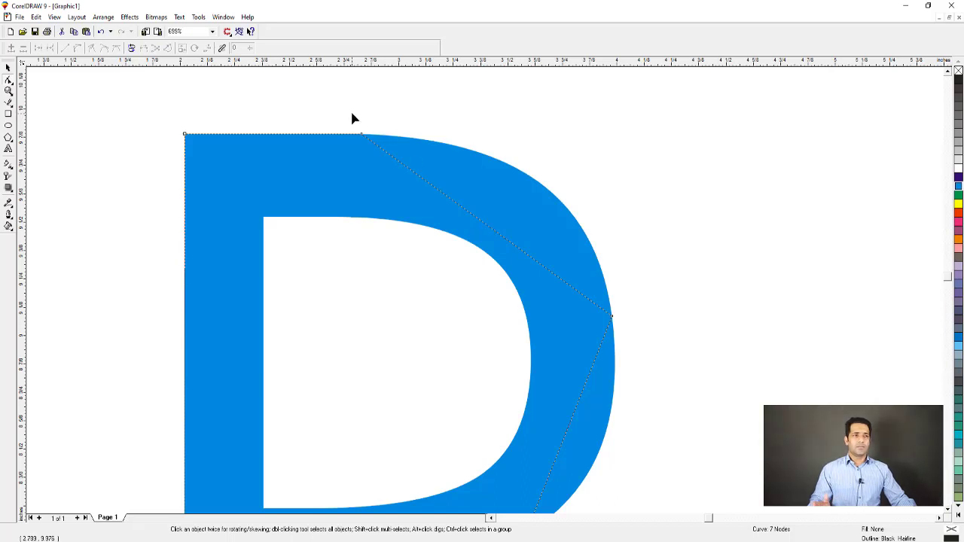
{"action": "left_click_drag", "start_coordinate": [351, 114], "coordinate": [372, 150]}
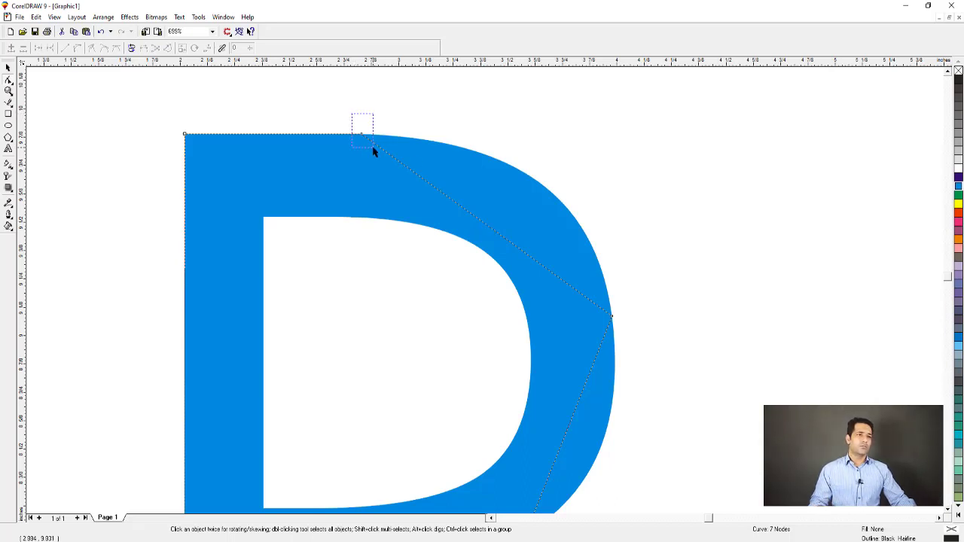
{"action": "left_click_drag", "start_coordinate": [372, 151], "coordinate": [373, 151]}
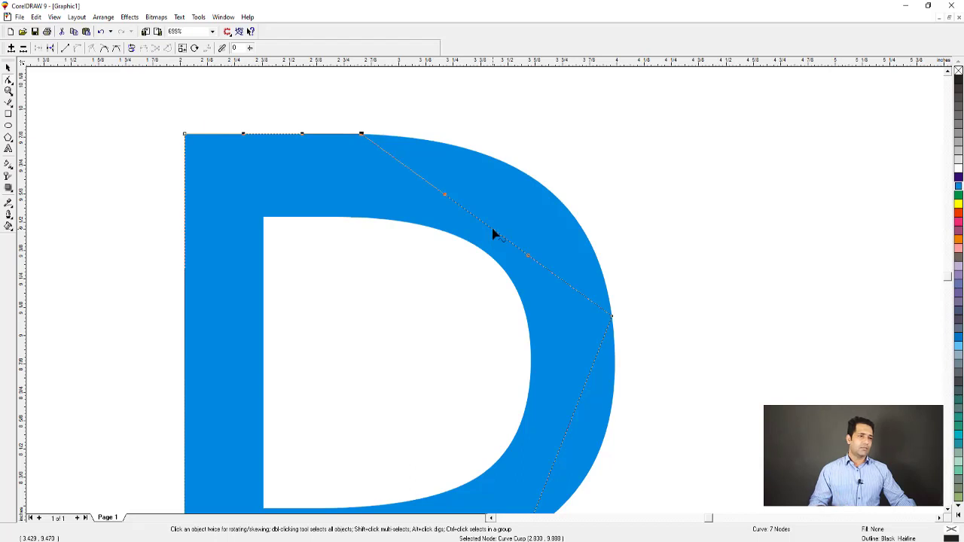
{"action": "left_click_drag", "start_coordinate": [445, 198], "coordinate": [500, 138]}
{"action": "key", "text": "ctrl+z"}
{"action": "left_click_drag", "start_coordinate": [492, 226], "coordinate": [542, 189]}
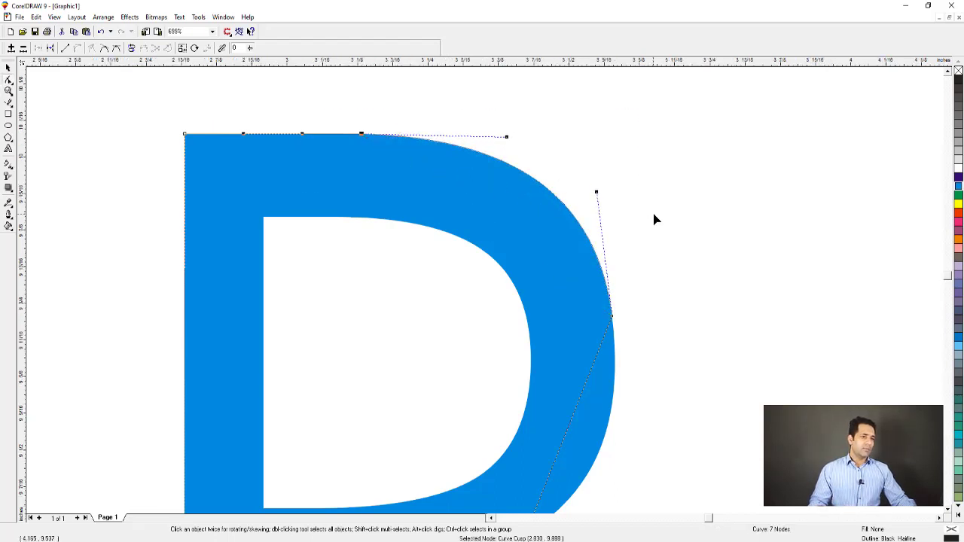
Bend the segment leading down to the notch so it follows the lower part of the upper bowl
{"action": "key", "text": "F3"}
{"action": "key", "text": "F3"}
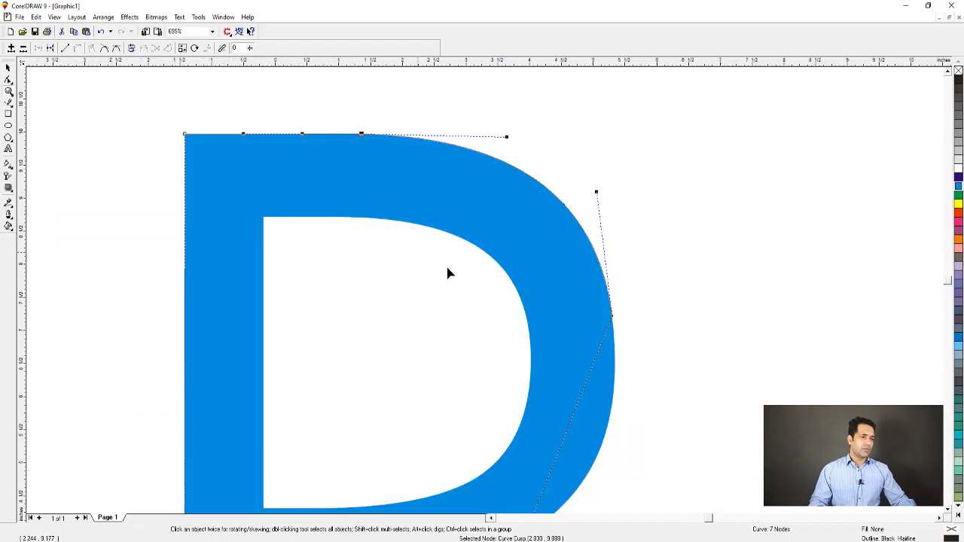
{"action": "key", "text": "F2"}
{"action": "left_click_drag", "start_coordinate": [458, 188], "coordinate": [562, 248]}
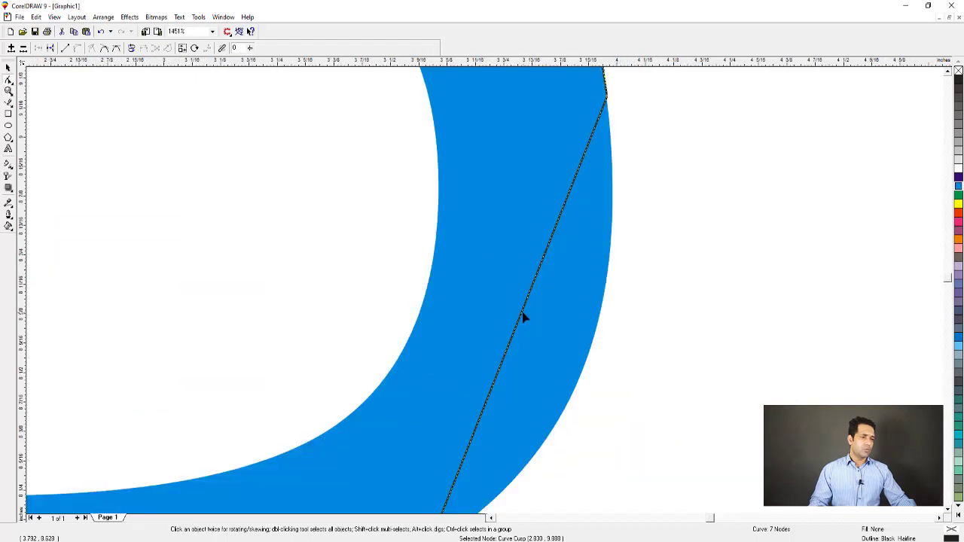
{"action": "left_click_drag", "start_coordinate": [520, 318], "coordinate": [582, 367]}
Bend the two segments below the notch to follow the lower bowl's outer edge down to the bottom edge
{"action": "key", "text": "F3"}
{"action": "left_click_drag", "start_coordinate": [449, 223], "coordinate": [584, 390]}
{"action": "left_click_drag", "start_coordinate": [495, 291], "coordinate": [544, 253]}
{"action": "key", "text": "F3"}
{"action": "key", "text": "F2"}
{"action": "left_click_drag", "start_coordinate": [416, 311], "coordinate": [537, 400]}
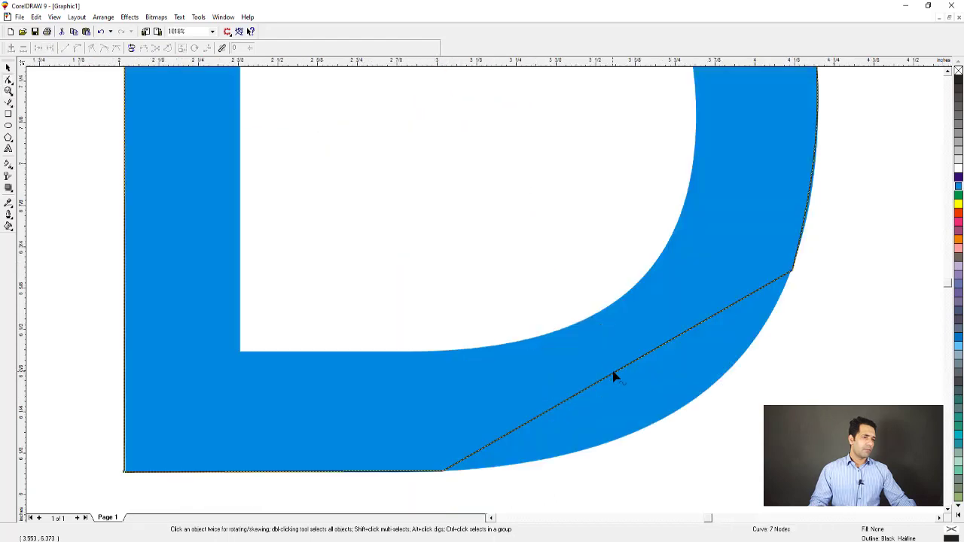
{"action": "left_click_drag", "start_coordinate": [612, 376], "coordinate": [667, 422]}
Cut the traced outline and paste it back over the B
{"action": "key", "text": "F3"}
{"action": "key", "text": "F2"}
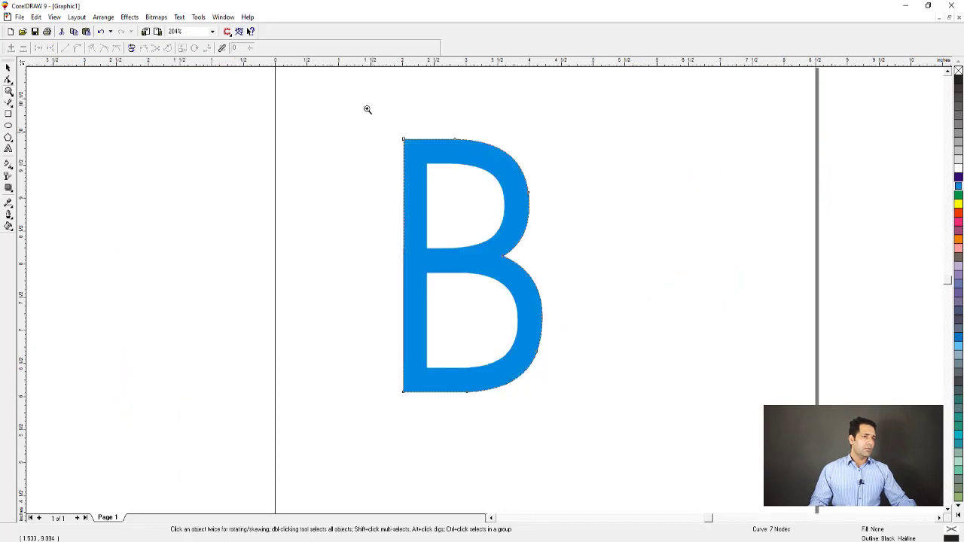
{"action": "left_click_drag", "start_coordinate": [366, 108], "coordinate": [553, 249]}
{"action": "key", "text": "space"}
{"action": "key", "text": "ctrl+x"}
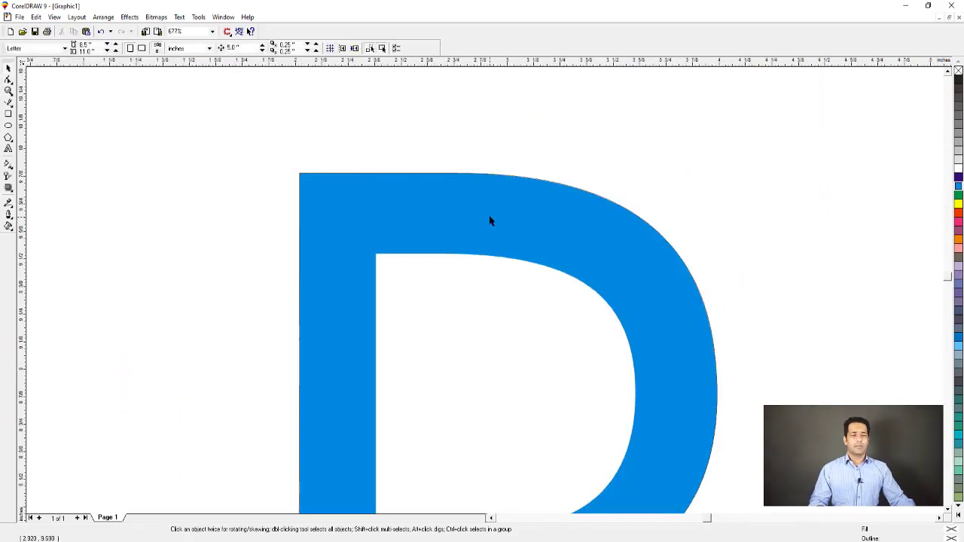
{"action": "key", "text": "ctrl+v"}
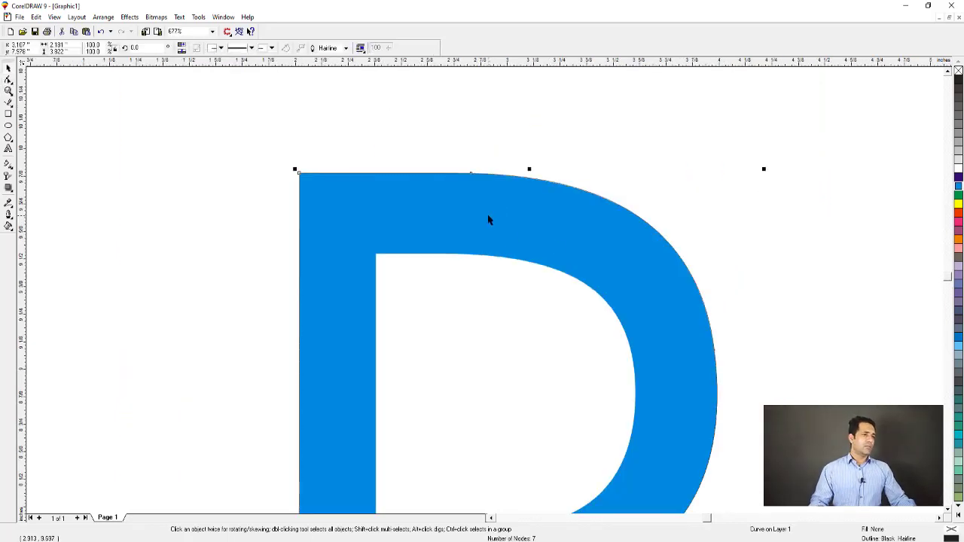
Add one node to the outline's straight top edge and another to the upper bowl's curve
{"action": "key", "text": "F10"}
{"action": "left_click_drag", "start_coordinate": [384, 154], "coordinate": [525, 234]}
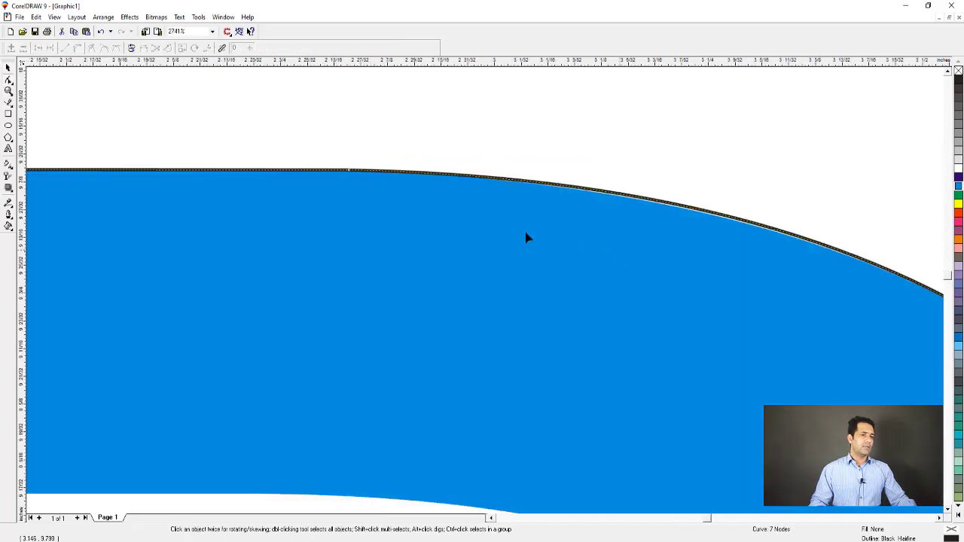
{"action": "left_click", "coordinate": [301, 173]}
{"action": "double_click", "coordinate": [301, 173]}
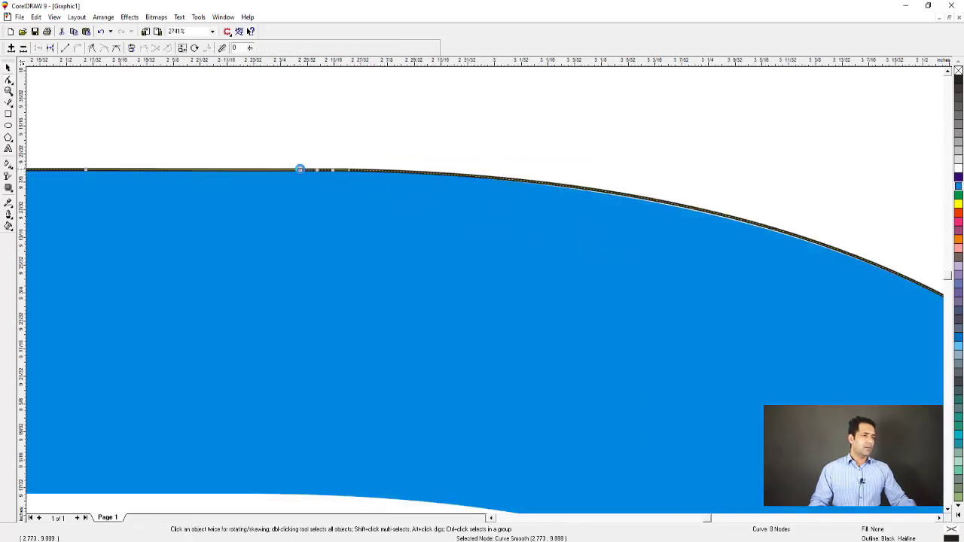
{"action": "key", "text": "F3"}
{"action": "left_click", "coordinate": [527, 166]}
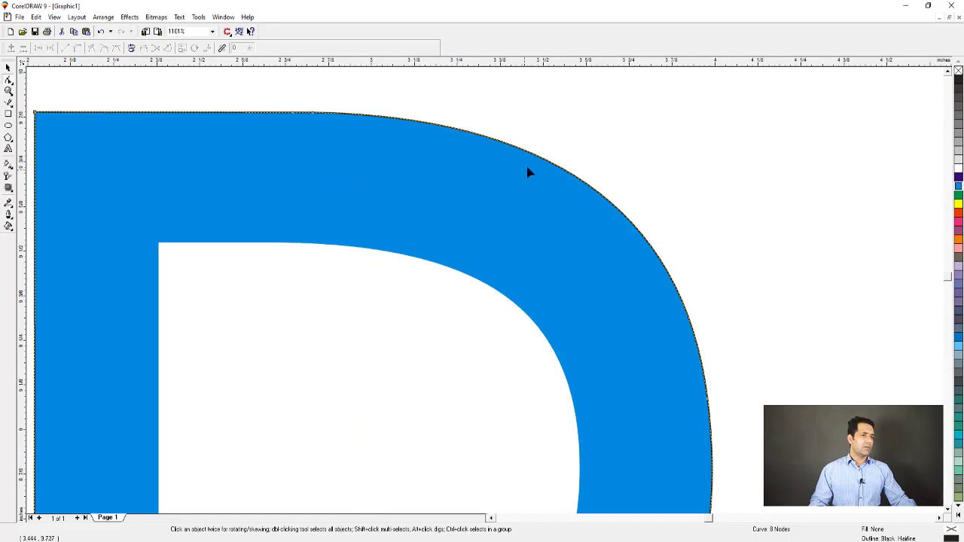
{"action": "left_click", "coordinate": [533, 158]}
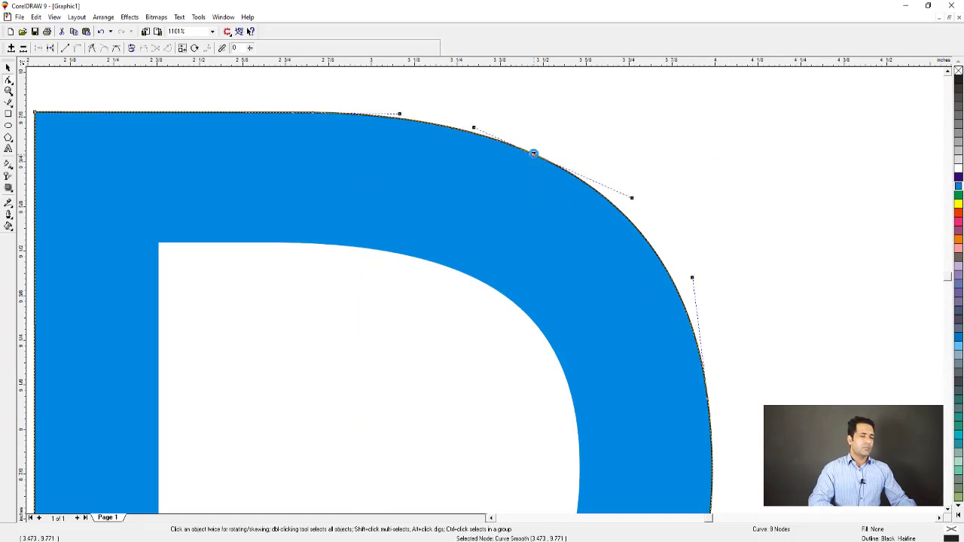
Try to delete the old node where the outline's straight top edge begins to curve
{"action": "double_click", "coordinate": [313, 113]}
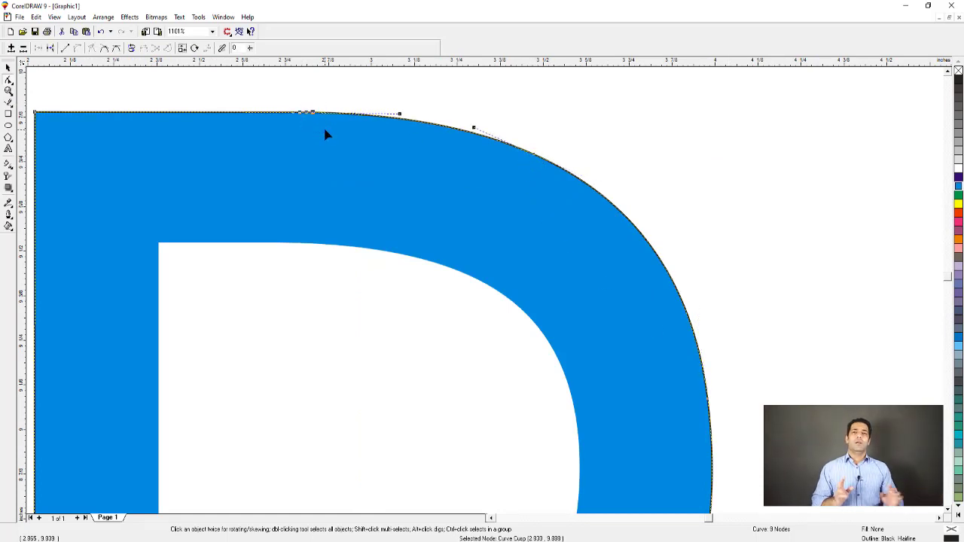
{"action": "key", "text": "Delete"}
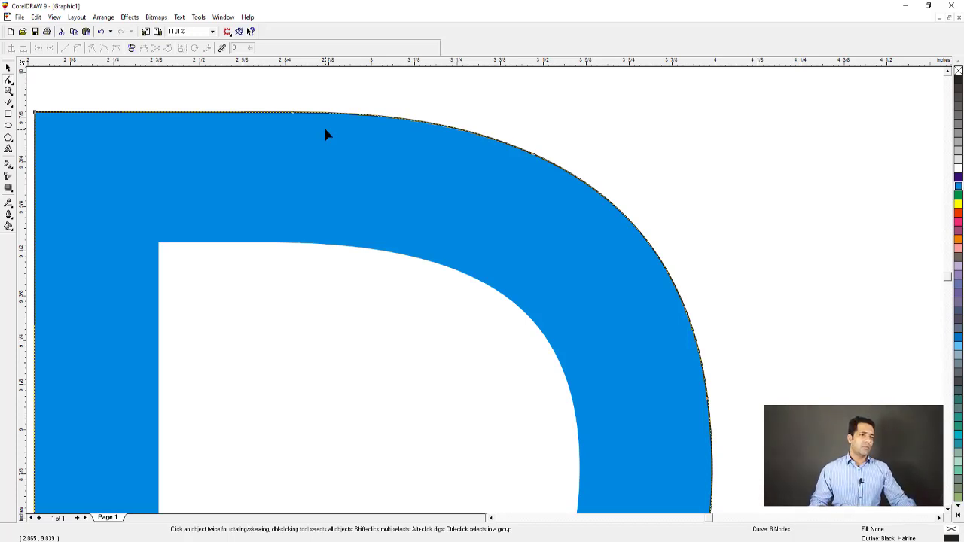
{"action": "key", "text": "F2"}
{"action": "left_click_drag", "start_coordinate": [230, 96], "coordinate": [441, 199]}
{"action": "key", "text": "ctrl+z"}
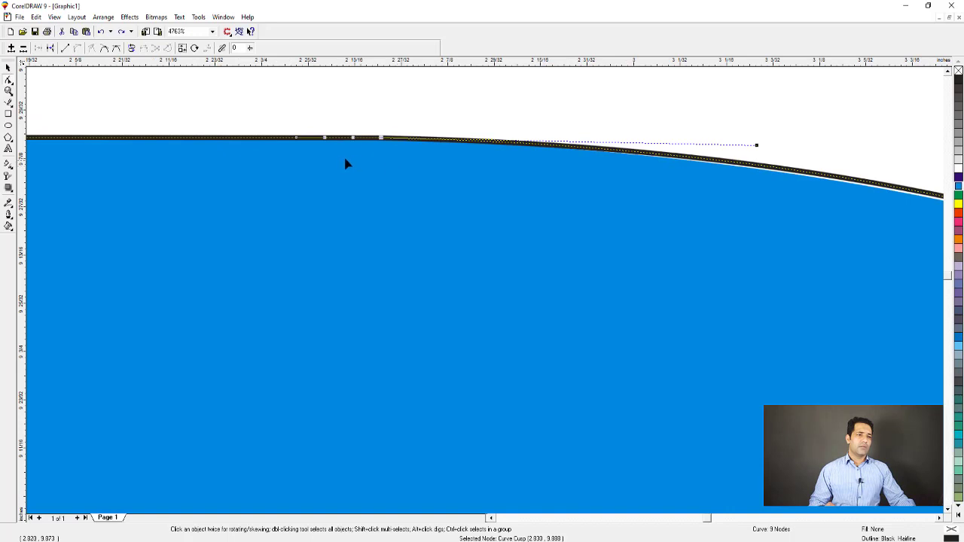
Delete the redundant nodes at the start of the top curve and on the shoulder of the upper bowl
{"action": "left_click", "coordinate": [297, 140]}
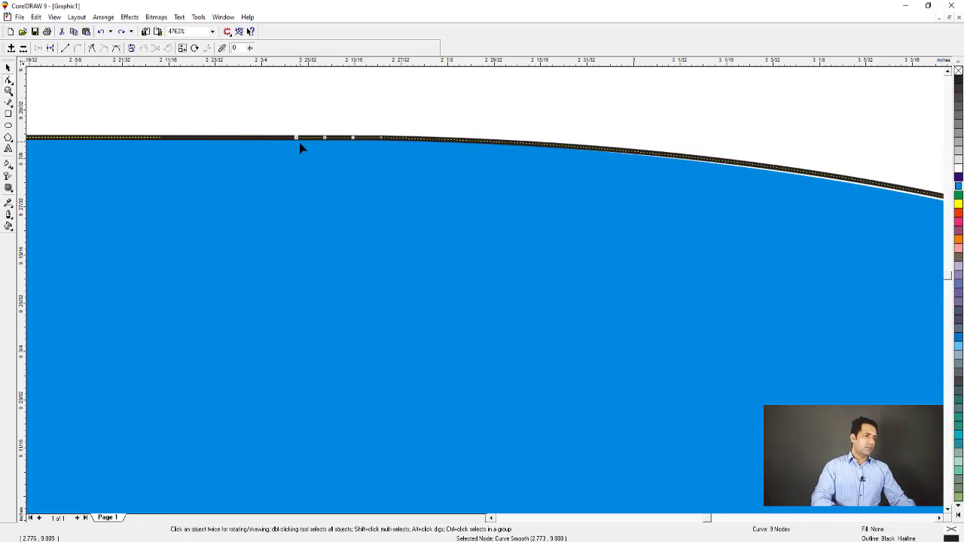
{"action": "key", "text": "F3"}
{"action": "left_click_drag", "start_coordinate": [303, 99], "coordinate": [319, 127]}
{"action": "key", "text": "Delete"}
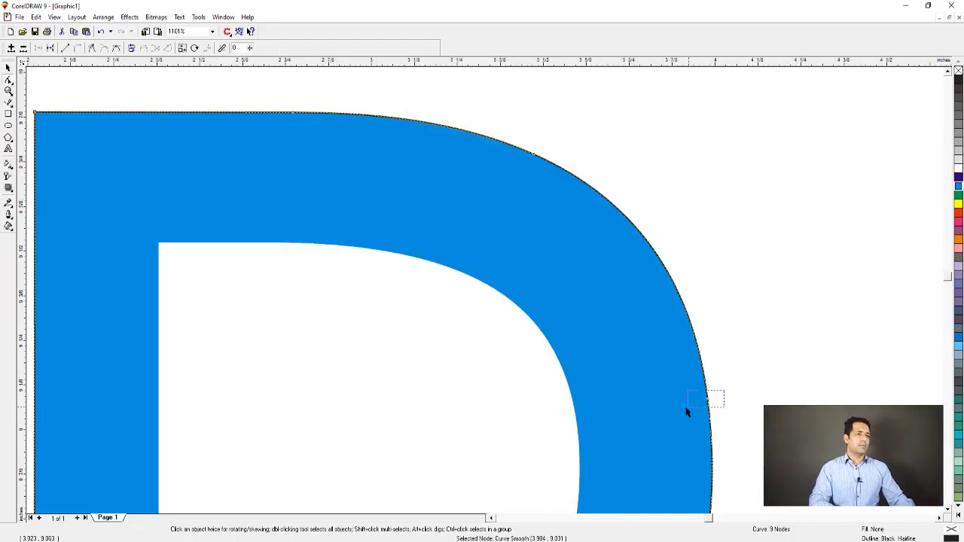
{"action": "left_click", "coordinate": [536, 153]}
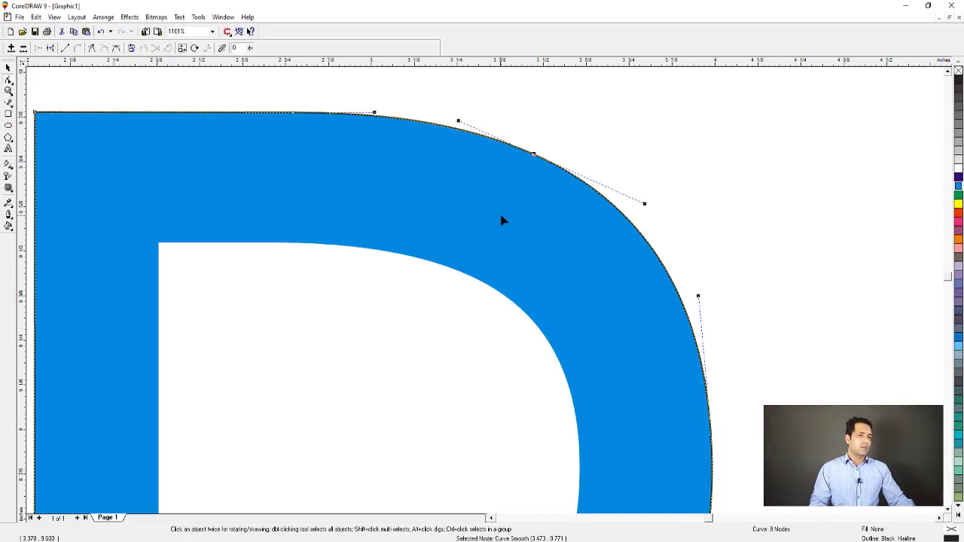
{"action": "key", "text": "Delete"}
Adjust the upper control handle of the lower bowl's side node so the outline hugs the letter's edge
{"action": "key", "text": "F3"}
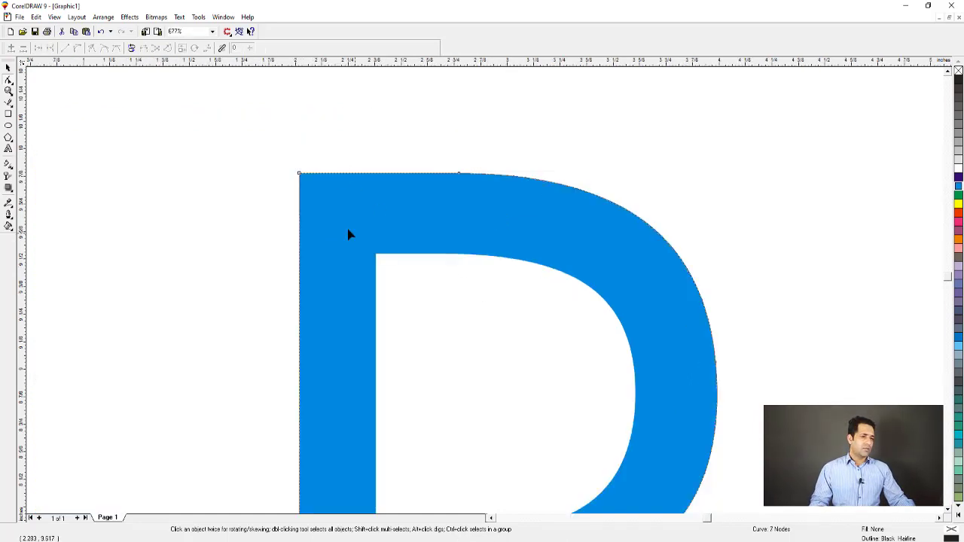
{"action": "key", "text": "F3"}
{"action": "key", "text": "F2"}
{"action": "left_click_drag", "start_coordinate": [481, 209], "coordinate": [569, 369]}
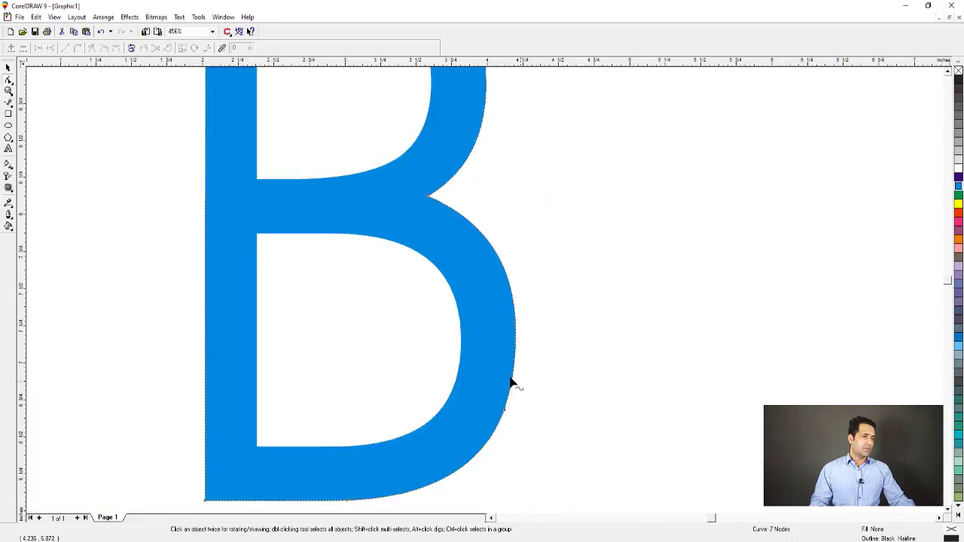
{"action": "left_click_drag", "start_coordinate": [436, 469], "coordinate": [589, 495]}
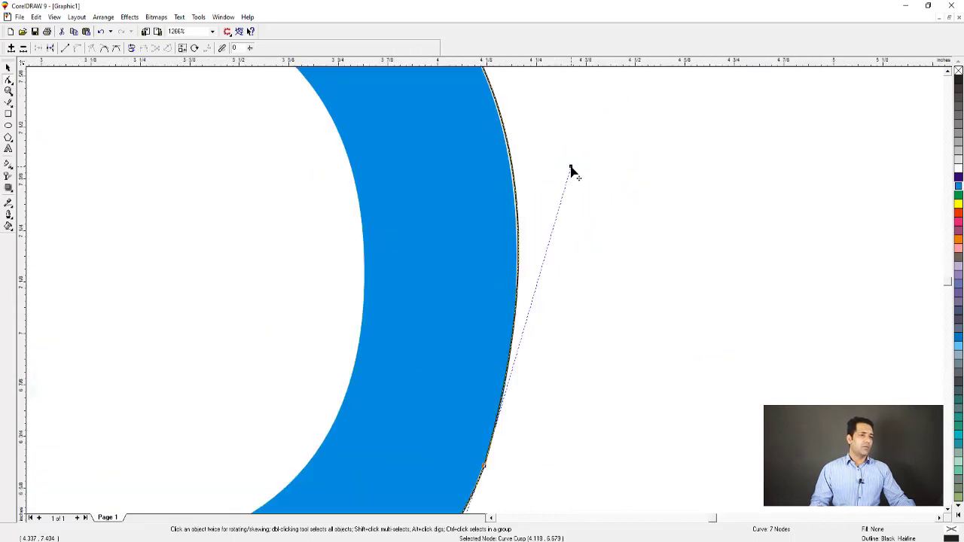
{"action": "left_click_drag", "start_coordinate": [570, 166], "coordinate": [568, 171]}
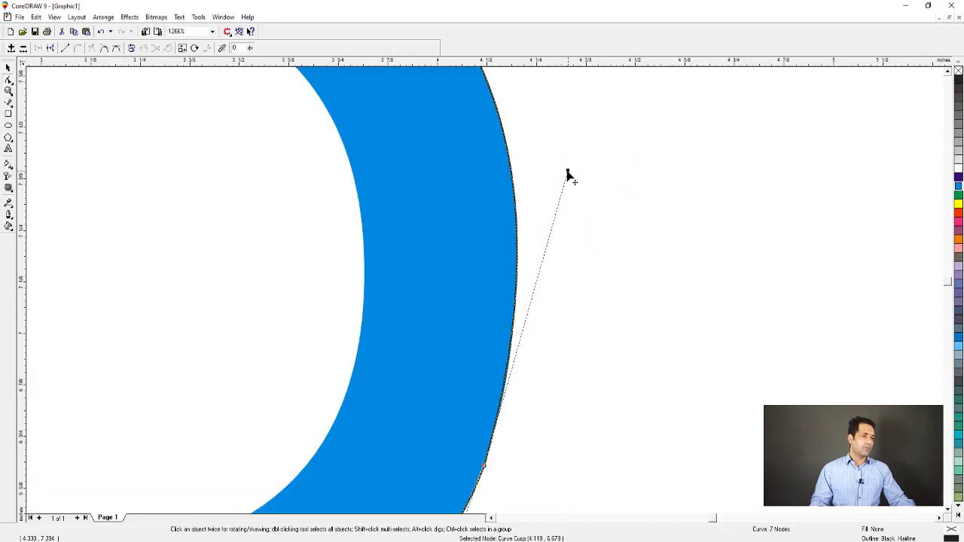
Add a node to the lower bowl's outer curve just above its existing cusp node
{"action": "key", "text": "F3"}
{"action": "key", "text": "F2"}
{"action": "left_click_drag", "start_coordinate": [420, 189], "coordinate": [560, 283]}
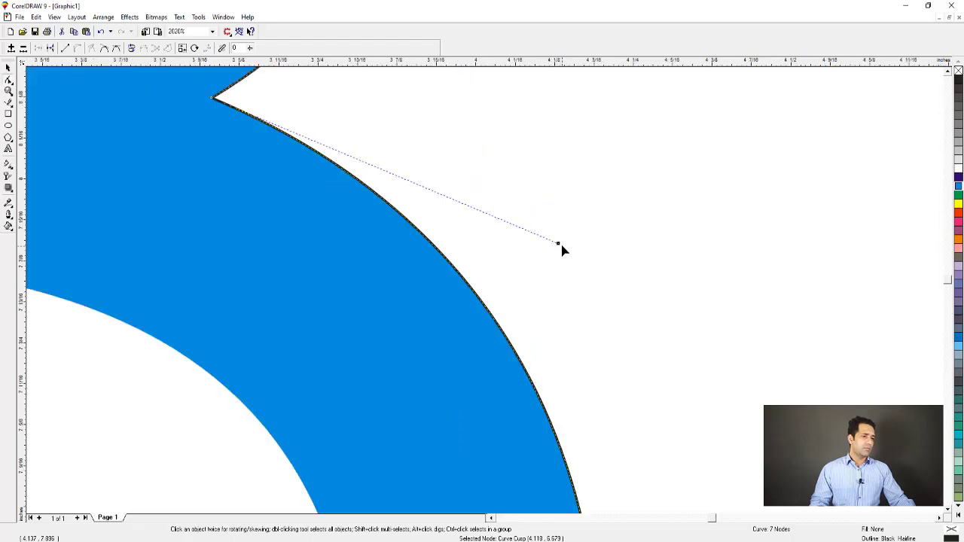
{"action": "key", "text": "F3"}
{"action": "key", "text": "F2"}
{"action": "left_click_drag", "start_coordinate": [359, 350], "coordinate": [603, 503]}
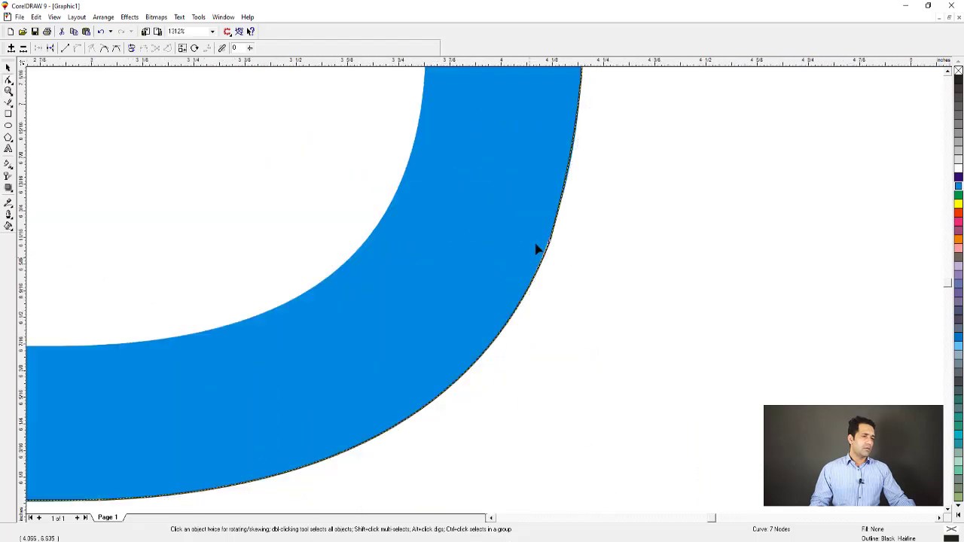
{"action": "double_click", "coordinate": [556, 212]}
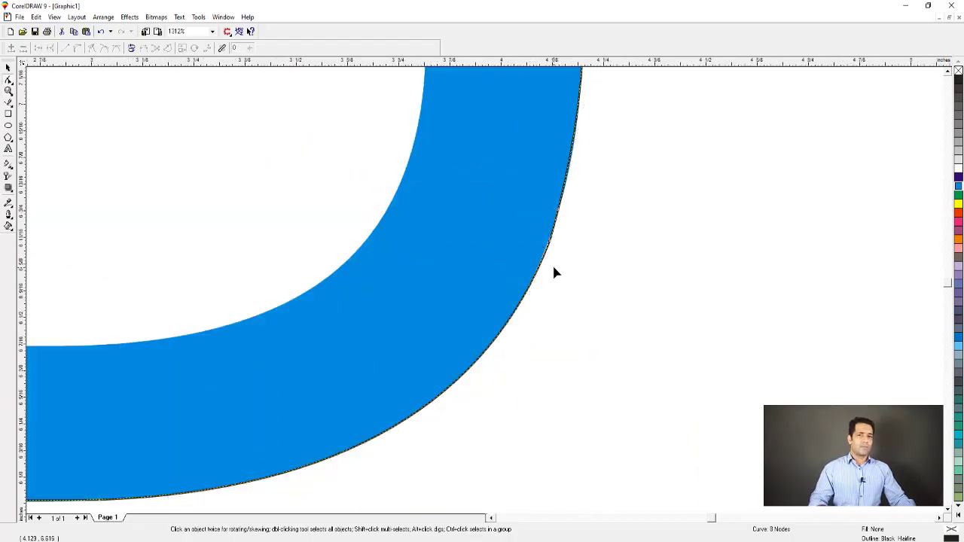
Try to delete the cusp node directly below the added one on the lower bowl
{"action": "left_click", "coordinate": [543, 244]}
{"action": "key", "text": "Delete"}
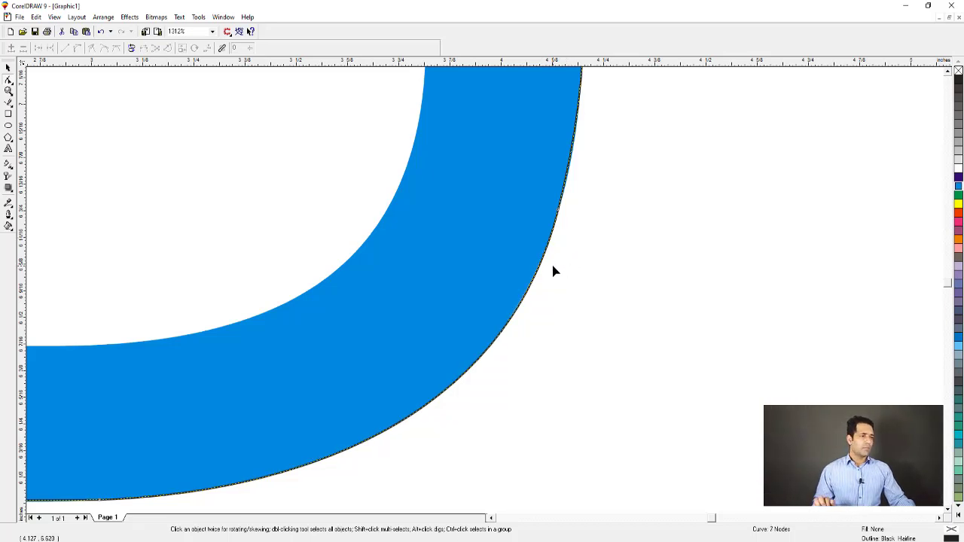
{"action": "key", "text": "ctrl+z"}
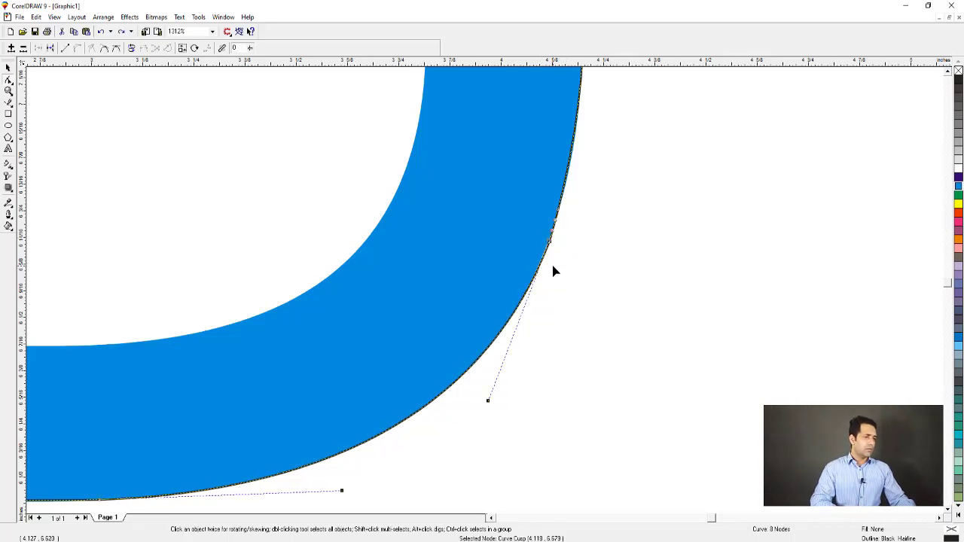
Delete the lower bowl's old cusp node, leaving the added node just above it to shape the curve
{"action": "left_click", "coordinate": [522, 215]}
{"action": "left_click_drag", "start_coordinate": [552, 272], "coordinate": [552, 273]}
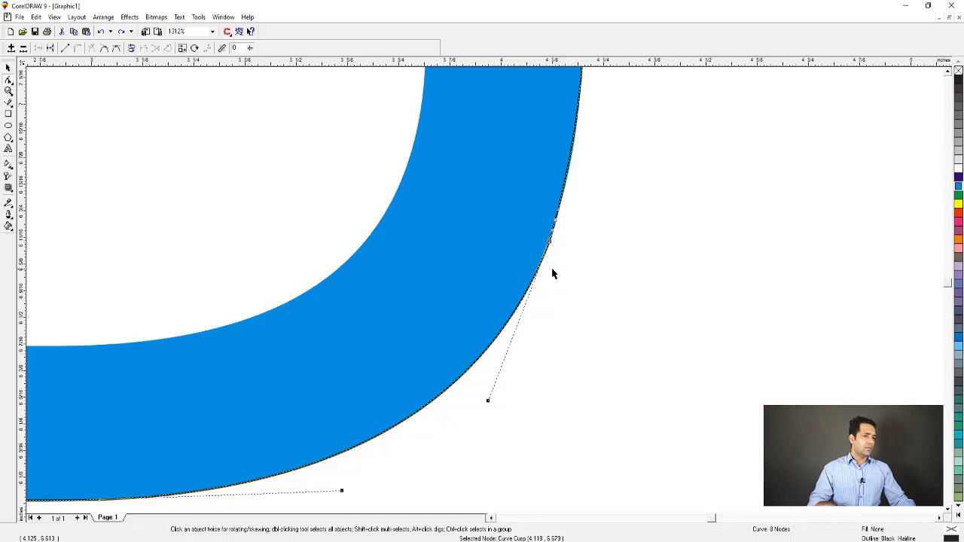
{"action": "key", "text": "Delete"}
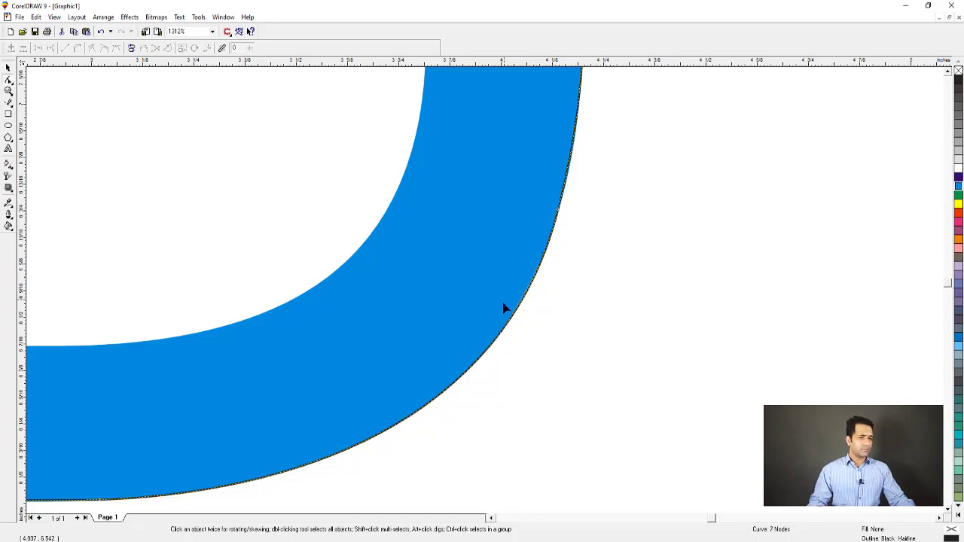
Add a node on the bottom edge just before the curve starts and delete the old node beside it
{"action": "key", "text": "F3"}
{"action": "key", "text": "F2"}
{"action": "left_click_drag", "start_coordinate": [300, 439], "coordinate": [476, 506]}
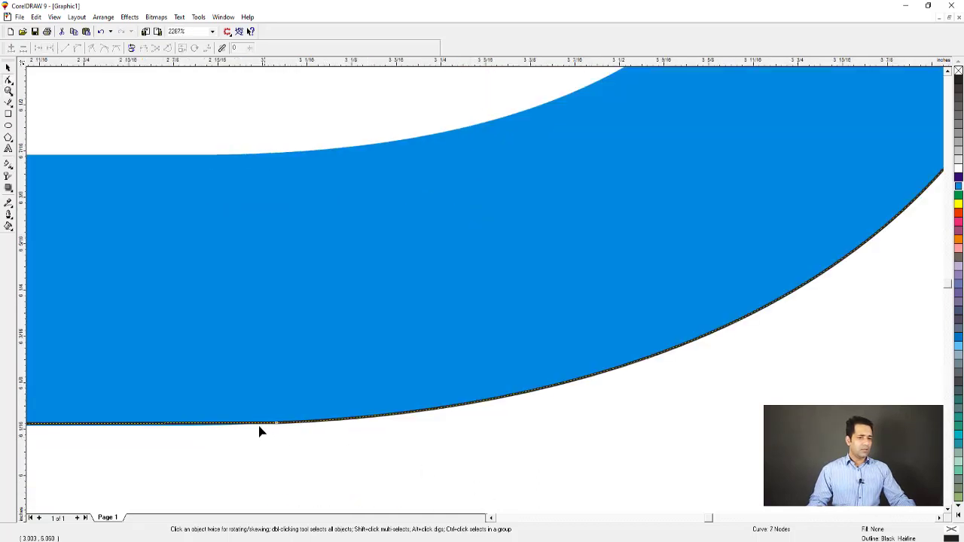
{"action": "double_click", "coordinate": [238, 427]}
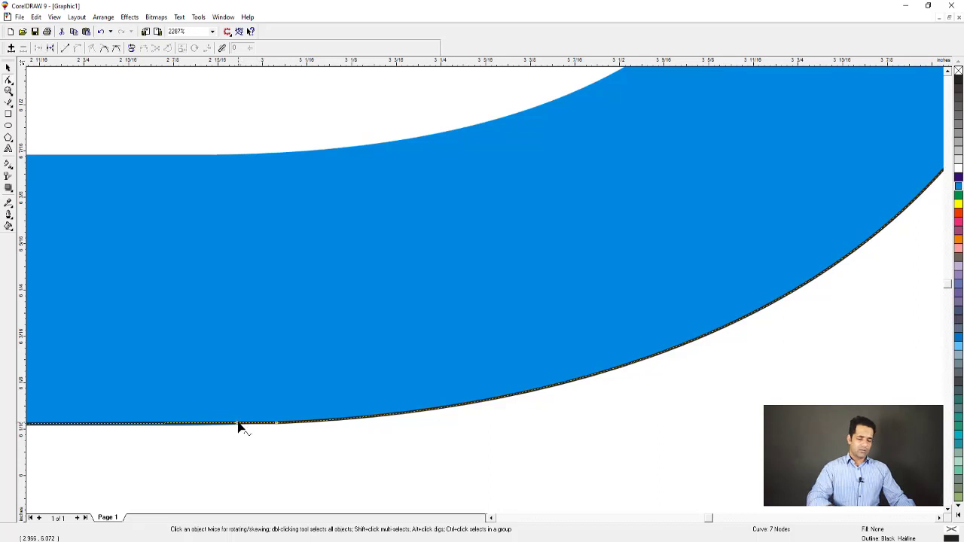
{"action": "left_click_drag", "start_coordinate": [241, 421], "coordinate": [286, 446]}
{"action": "key", "text": "Delete"}
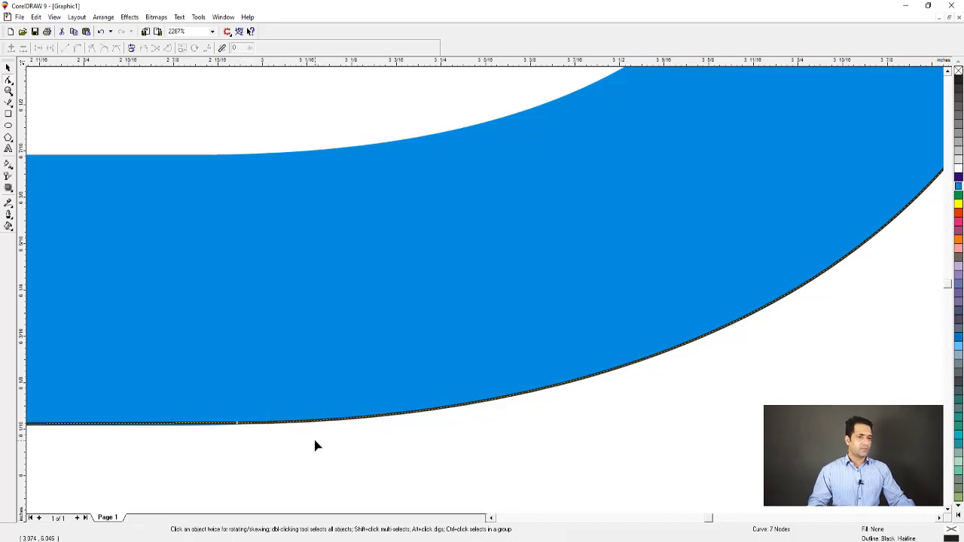
{"action": "key", "text": "F3"}
{"action": "key", "text": "F3"}
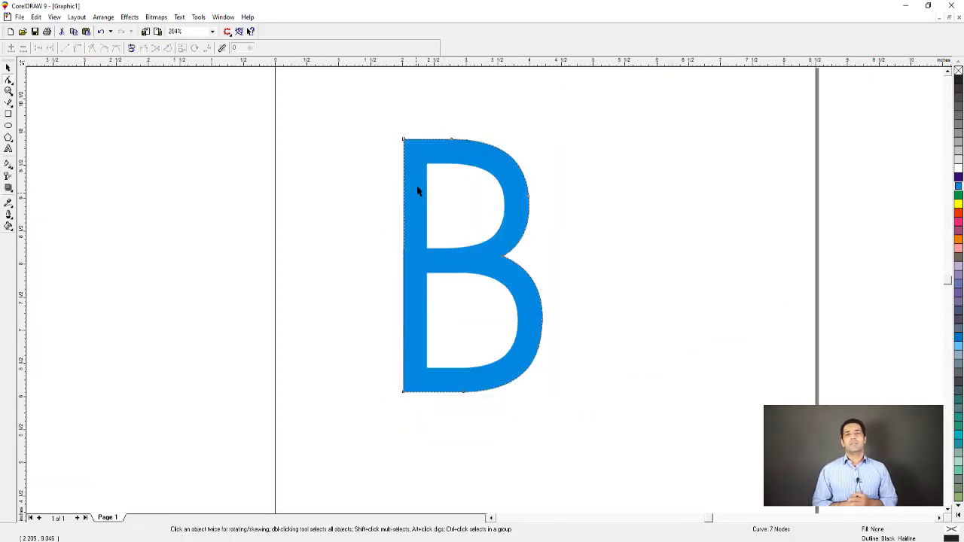
Align the two nodes of the outline's top edge horizontally, with Align Vertical and Align Control Points turned off
{"action": "key", "text": "space"}
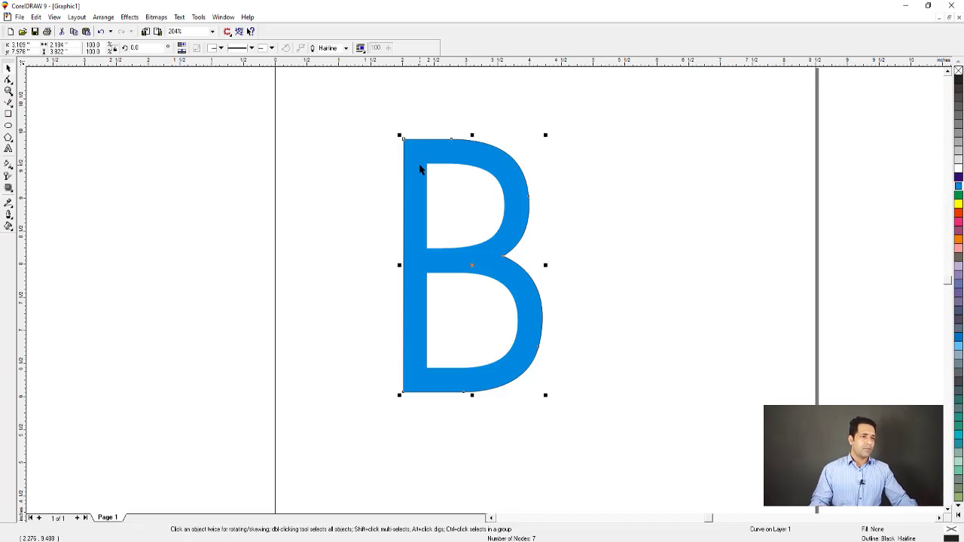
{"action": "key", "text": "F2"}
{"action": "left_click_drag", "start_coordinate": [368, 127], "coordinate": [548, 226]}
{"action": "key", "text": "F10"}
{"action": "left_click_drag", "start_coordinate": [220, 112], "coordinate": [495, 161]}
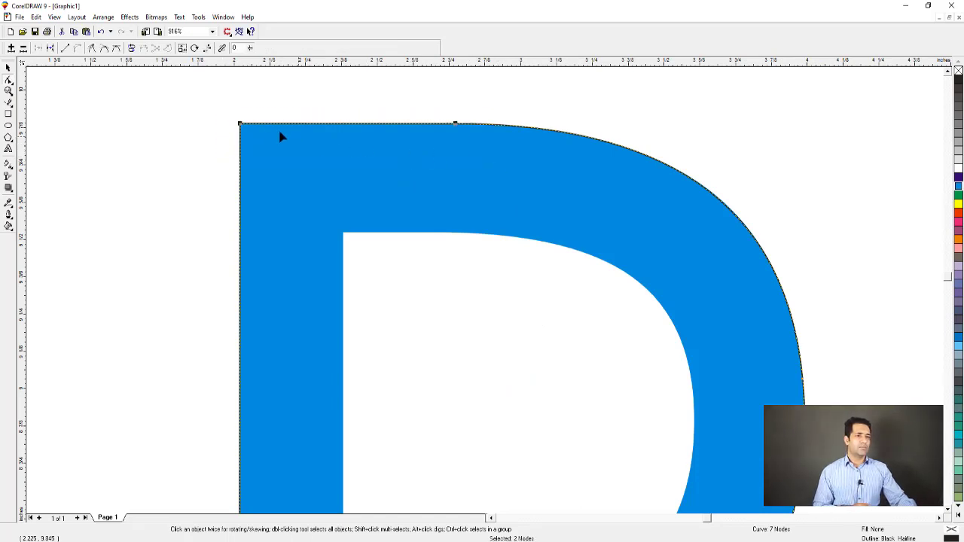
{"action": "left_click_drag", "start_coordinate": [194, 115], "coordinate": [468, 141]}
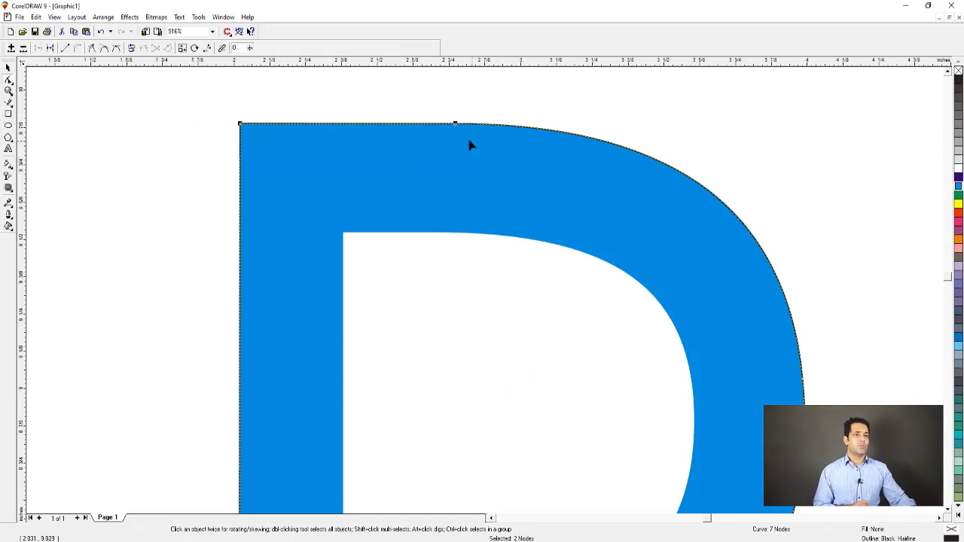
{"action": "left_click", "coordinate": [207, 49]}
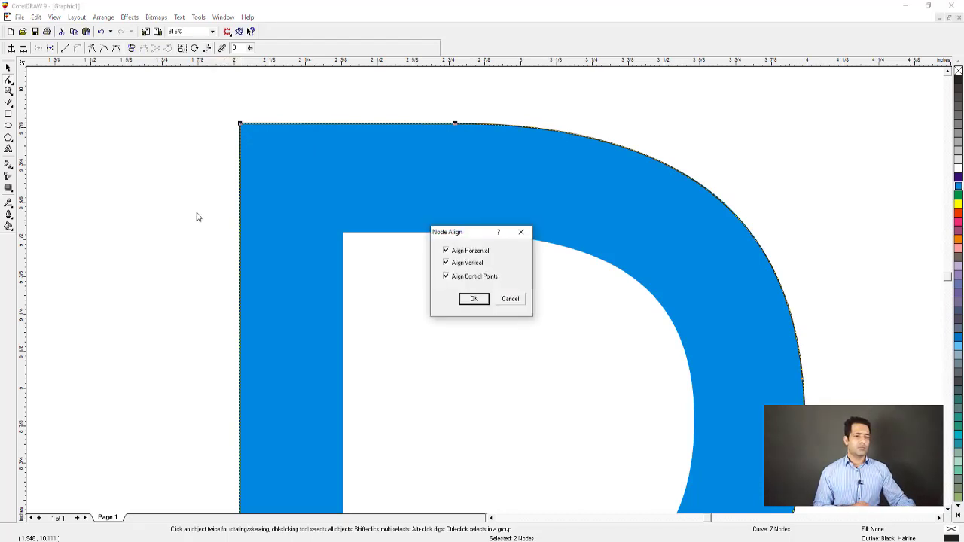
{"action": "left_click_drag", "start_coordinate": [466, 233], "coordinate": [140, 151]}
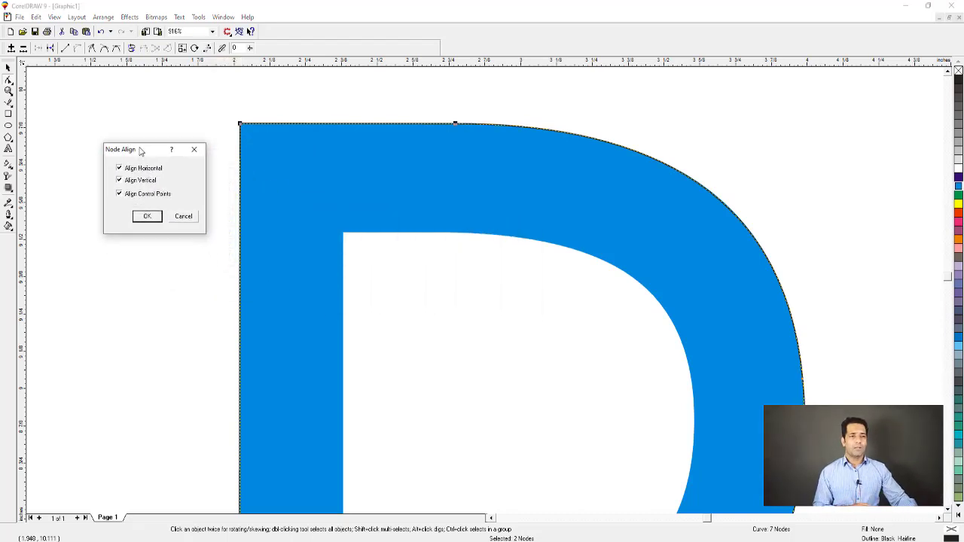
{"action": "left_click", "coordinate": [147, 194]}
{"action": "left_click", "coordinate": [146, 180]}
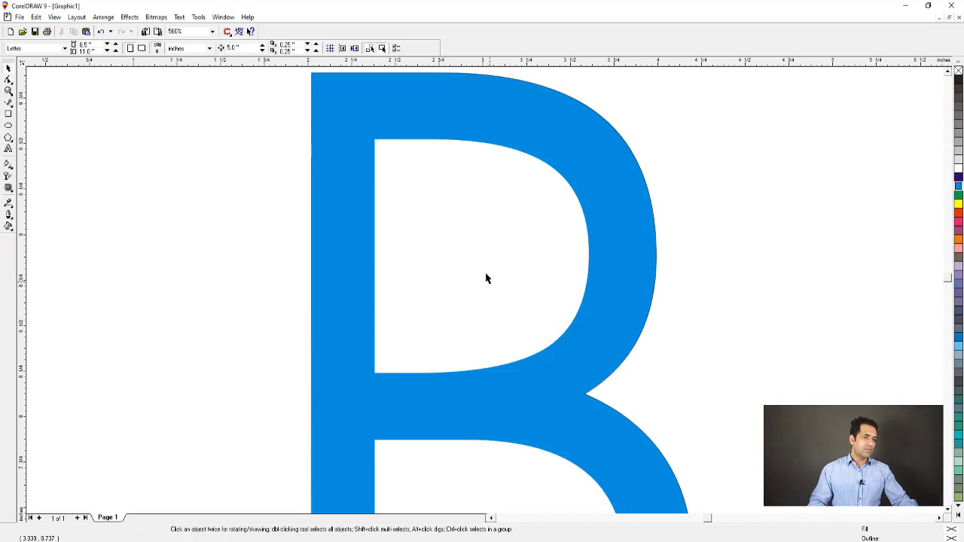
Move the traced outline 5 inches to the right, off the blue B
{"action": "key", "text": "F3"}
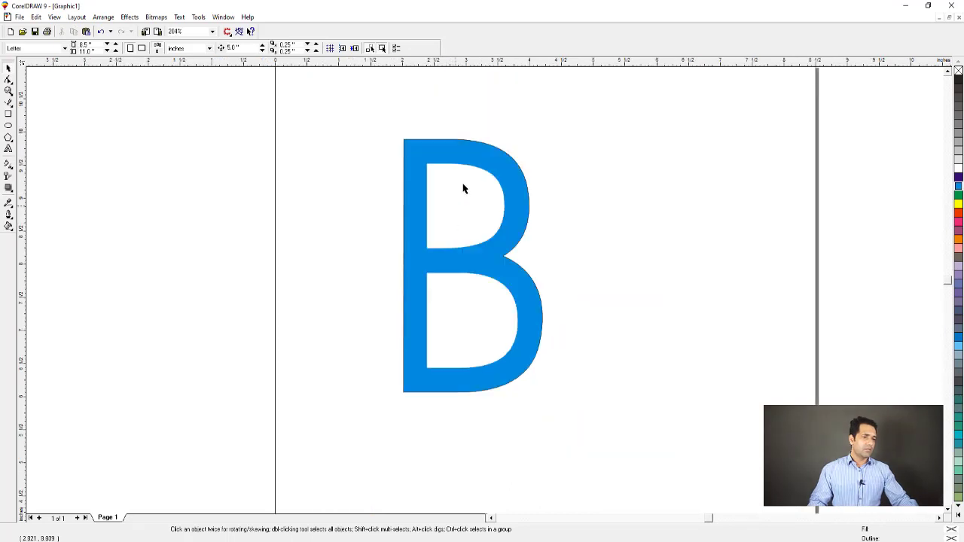
{"action": "left_click", "coordinate": [463, 184]}
{"action": "key", "text": "F2"}
{"action": "left_click_drag", "start_coordinate": [369, 116], "coordinate": [630, 440]}
{"action": "left_click", "coordinate": [615, 358]}
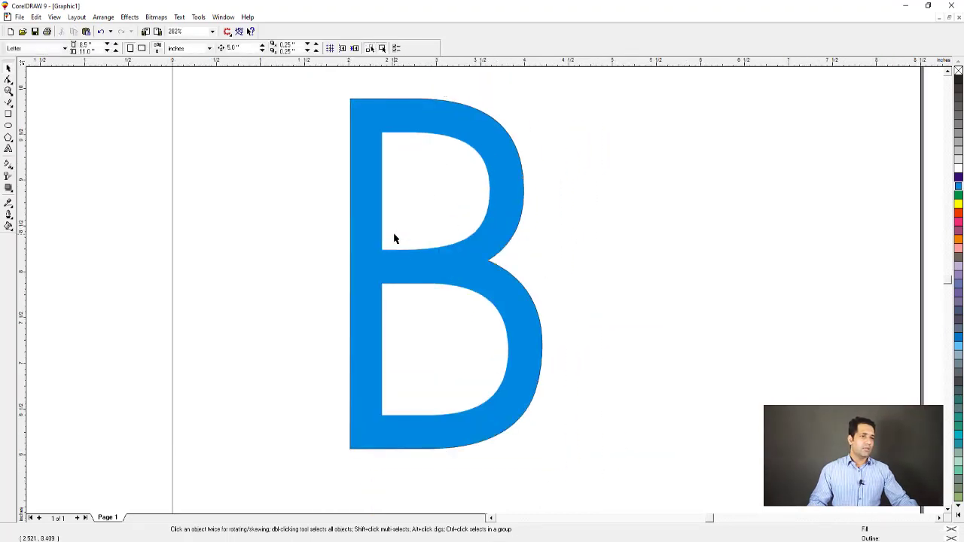
{"action": "left_click", "coordinate": [426, 130]}
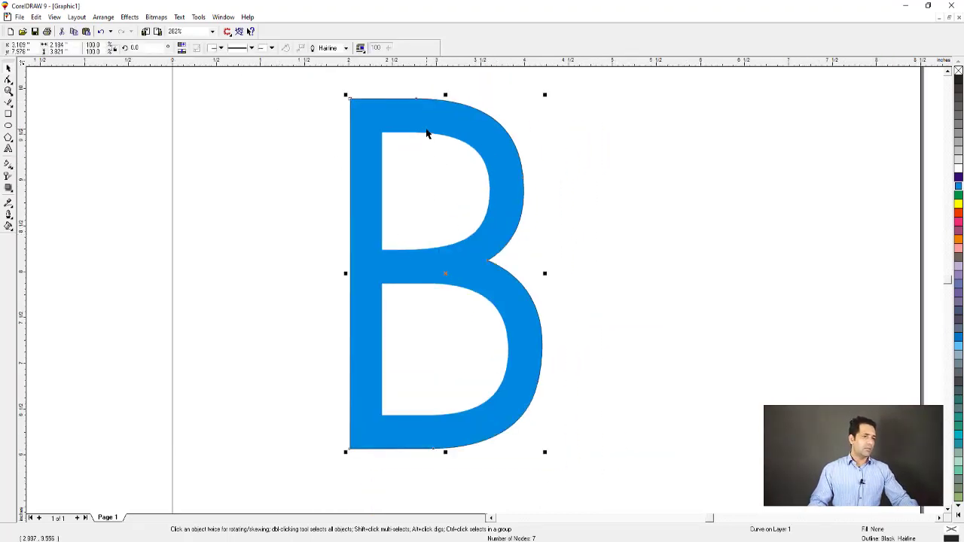
{"action": "key", "text": "Right"}
{"action": "key", "text": "F3"}
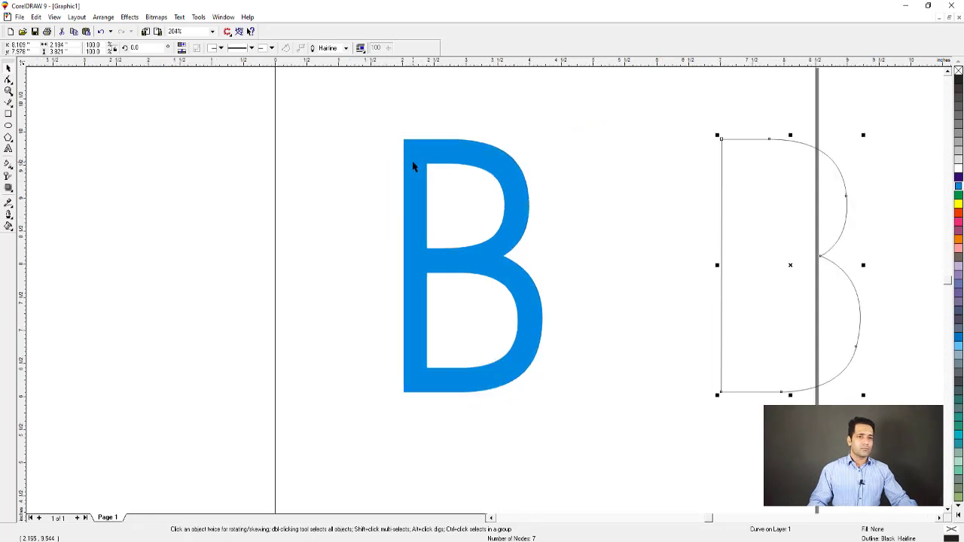
Trace the B's upper counter as a closed four-node Bezier shape with straight segments
{"action": "key", "text": "F2"}
{"action": "left_click_drag", "start_coordinate": [344, 128], "coordinate": [619, 299]}
{"action": "key", "text": "F5"}
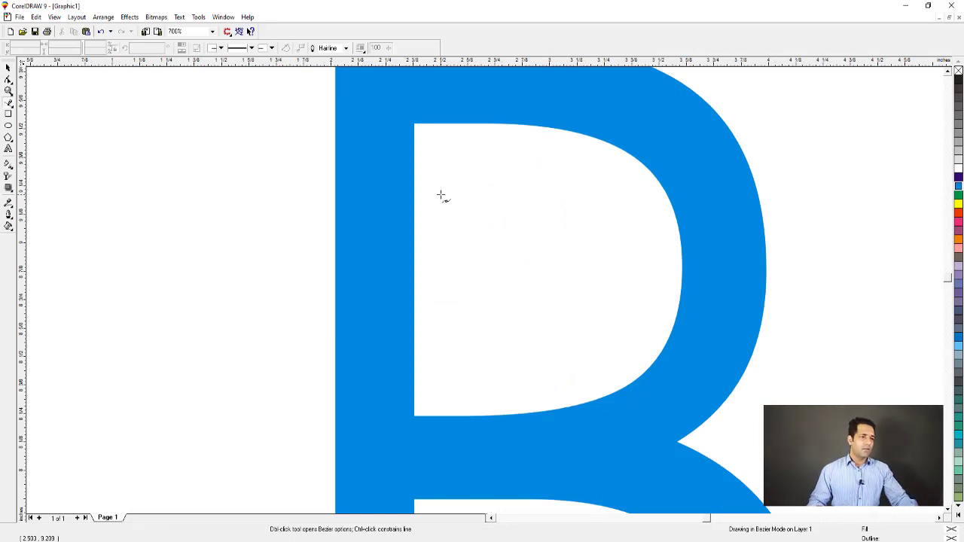
{"action": "left_click", "coordinate": [412, 123]}
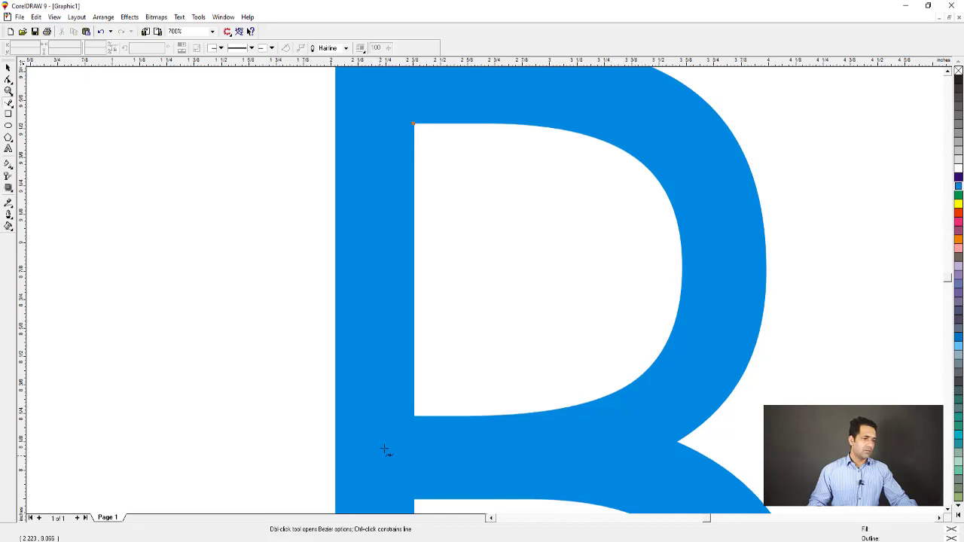
{"action": "left_click", "coordinate": [413, 416]}
{"action": "left_click", "coordinate": [622, 389]}
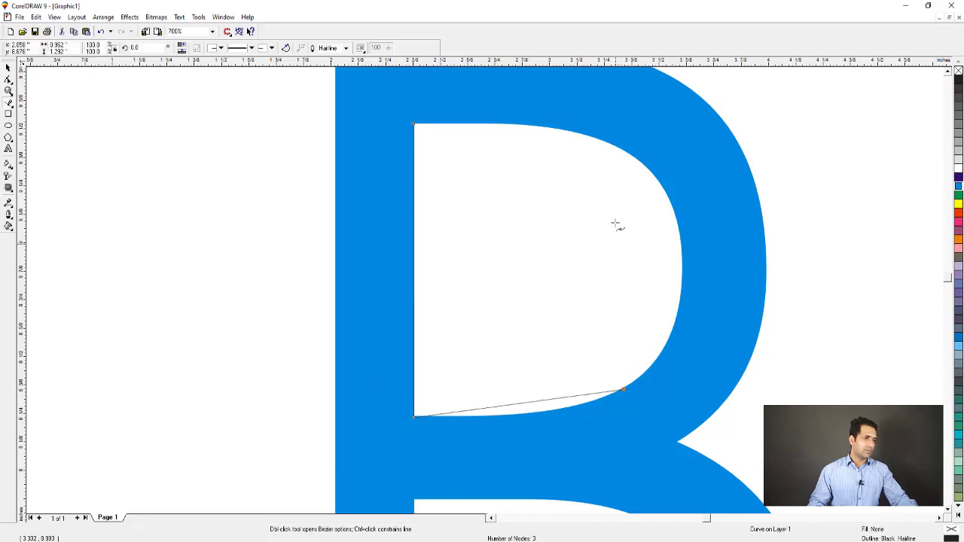
{"action": "left_click", "coordinate": [625, 152]}
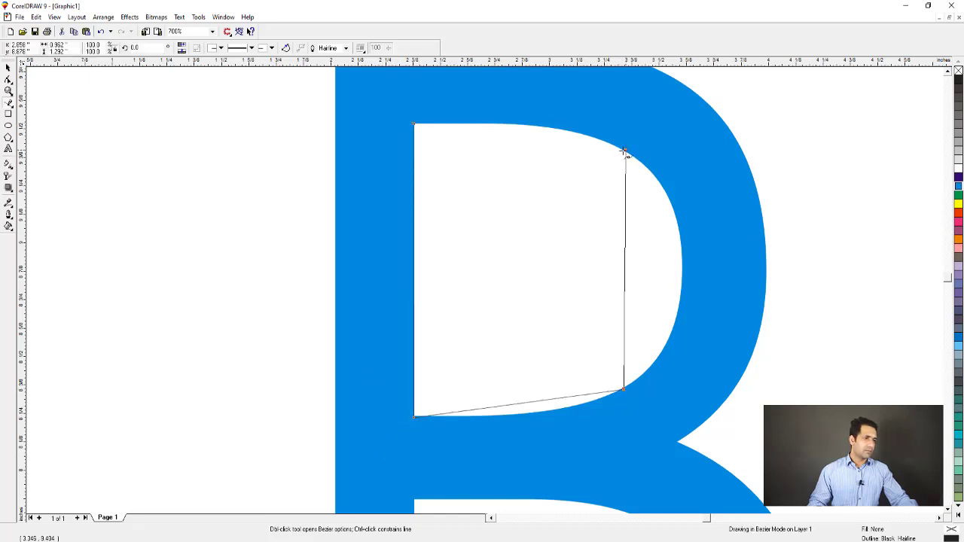
{"action": "left_click", "coordinate": [412, 123]}
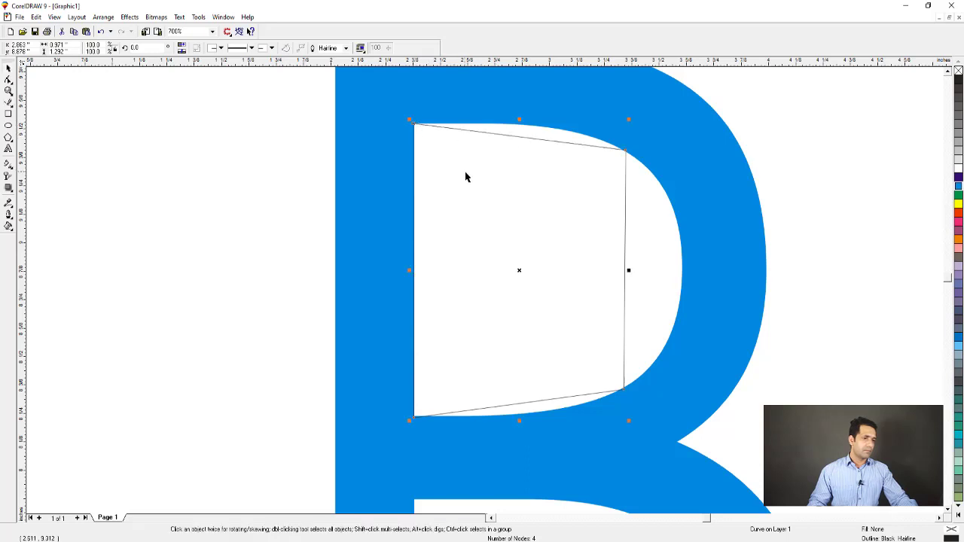
Select all four nodes of the counter trace and convert its segments to curves
{"action": "key", "text": "F10"}
{"action": "left_click_drag", "start_coordinate": [381, 114], "coordinate": [614, 343]}
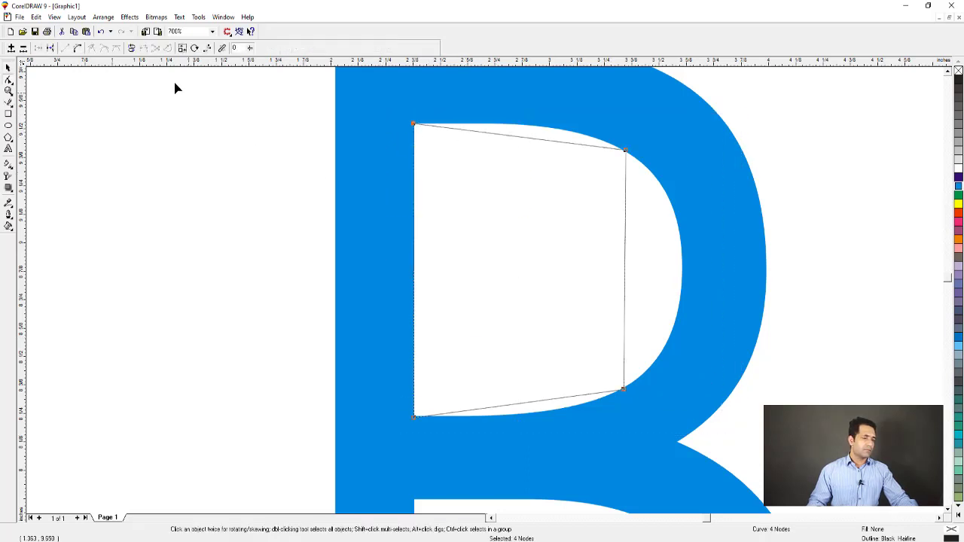
{"action": "left_click", "coordinate": [77, 48]}
{"action": "left_click", "coordinate": [522, 134]}
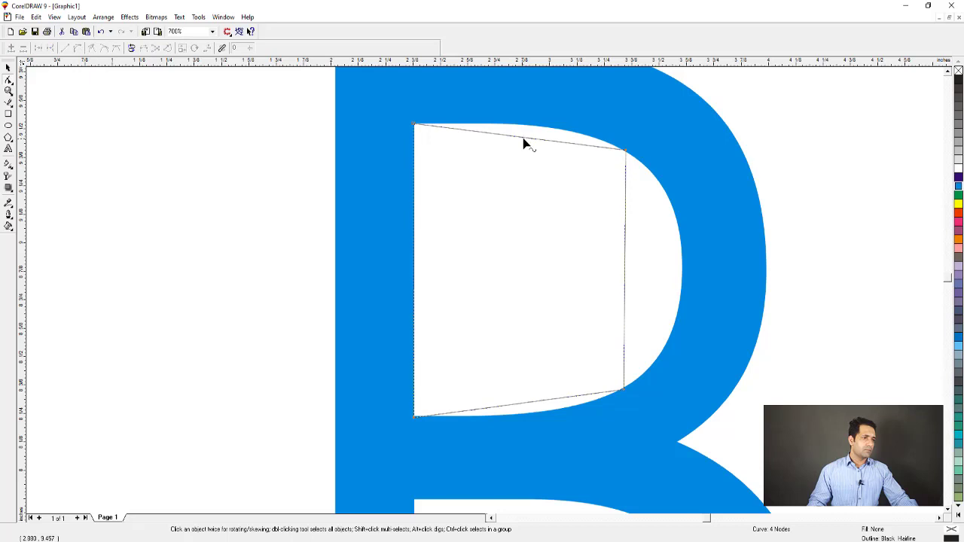
Bend the trace's top segment along the counter's upper edge, adjusting its right end node and control point
{"action": "left_click_drag", "start_coordinate": [531, 141], "coordinate": [555, 134]}
{"action": "key", "text": "F2"}
{"action": "left_click_drag", "start_coordinate": [345, 114], "coordinate": [693, 205]}
{"action": "left_click_drag", "start_coordinate": [793, 251], "coordinate": [710, 325]}
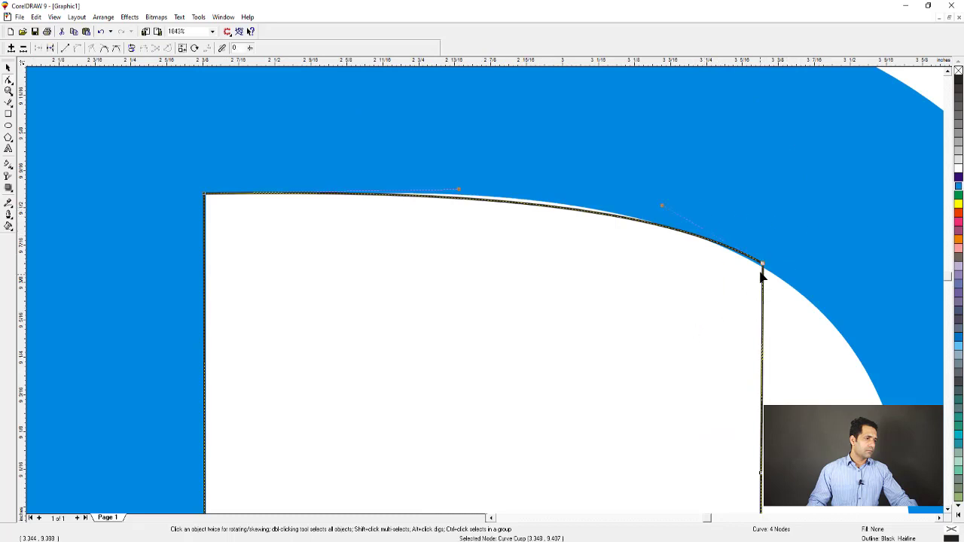
{"action": "left_click_drag", "start_coordinate": [761, 269], "coordinate": [761, 265]}
{"action": "left_click_drag", "start_coordinate": [658, 207], "coordinate": [607, 196]}
{"action": "key", "text": "F3"}
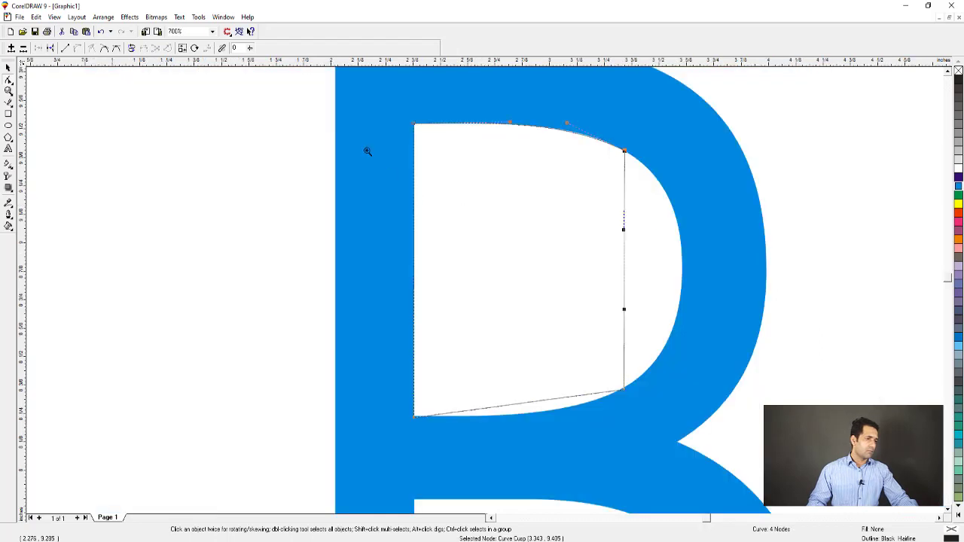
Bend the trace's right segment outward and adjust both control points to fit the counter's rounded side
{"action": "left_click_drag", "start_coordinate": [390, 160], "coordinate": [786, 348]}
{"action": "left_click_drag", "start_coordinate": [570, 322], "coordinate": [701, 316]}
{"action": "key", "text": "F3"}
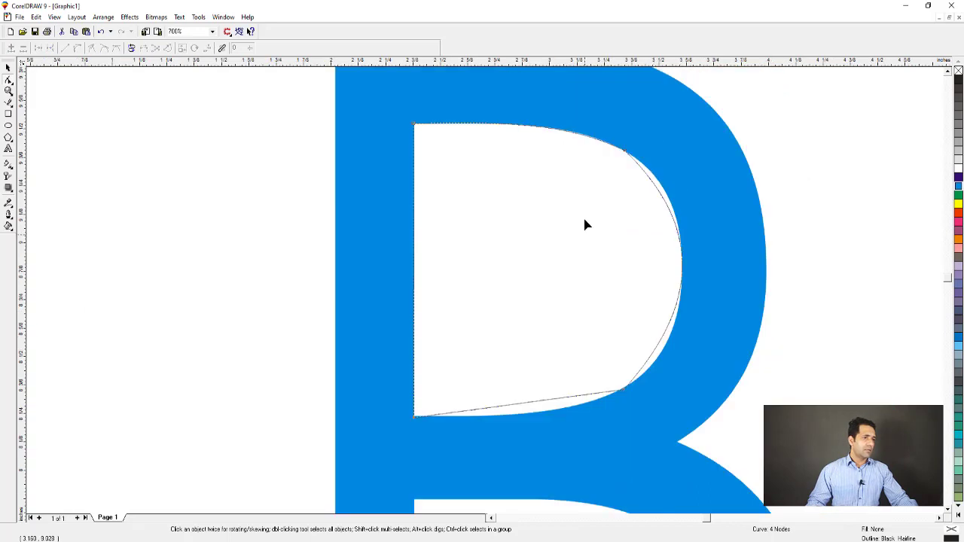
{"action": "left_click", "coordinate": [624, 151]}
{"action": "key", "text": "z"}
{"action": "left_click_drag", "start_coordinate": [444, 128], "coordinate": [761, 409]}
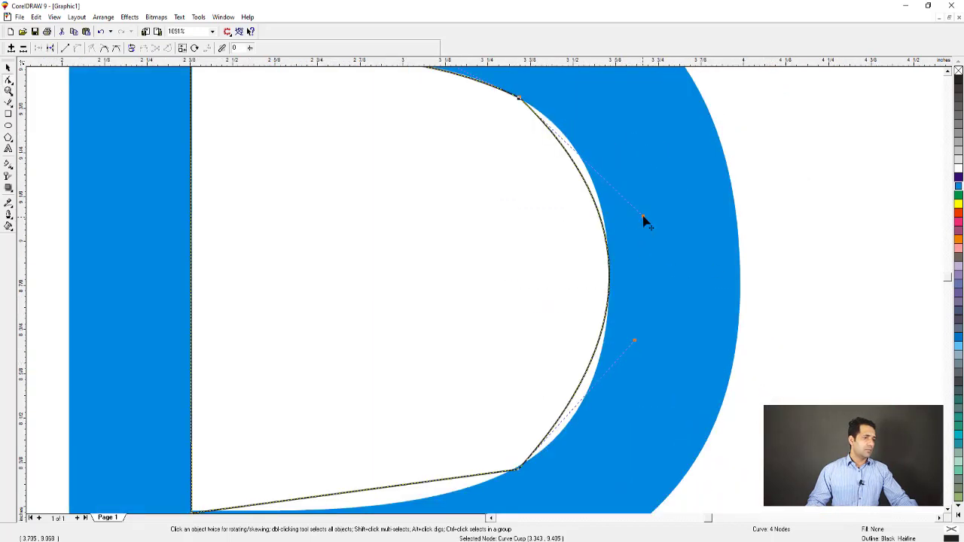
{"action": "left_click_drag", "start_coordinate": [644, 219], "coordinate": [637, 165]}
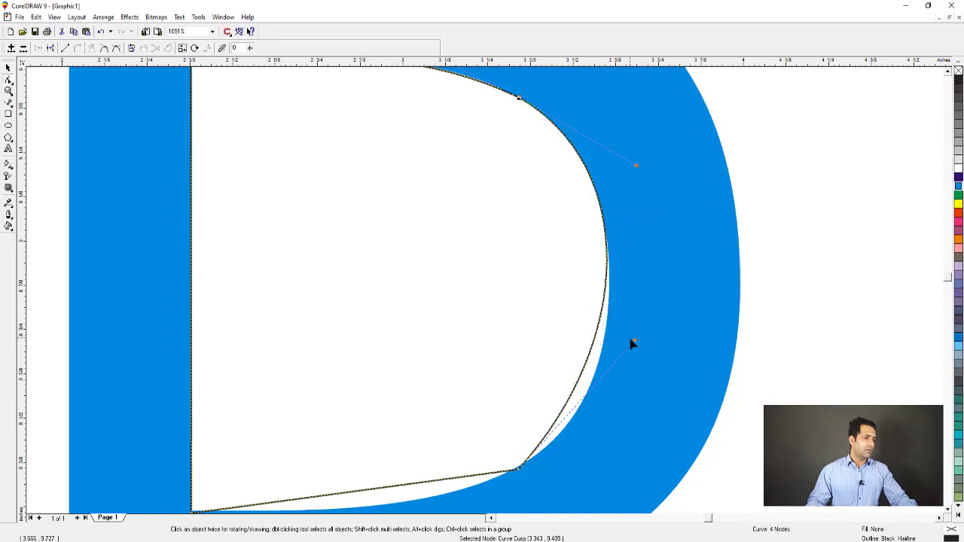
{"action": "left_click_drag", "start_coordinate": [632, 343], "coordinate": [644, 390]}
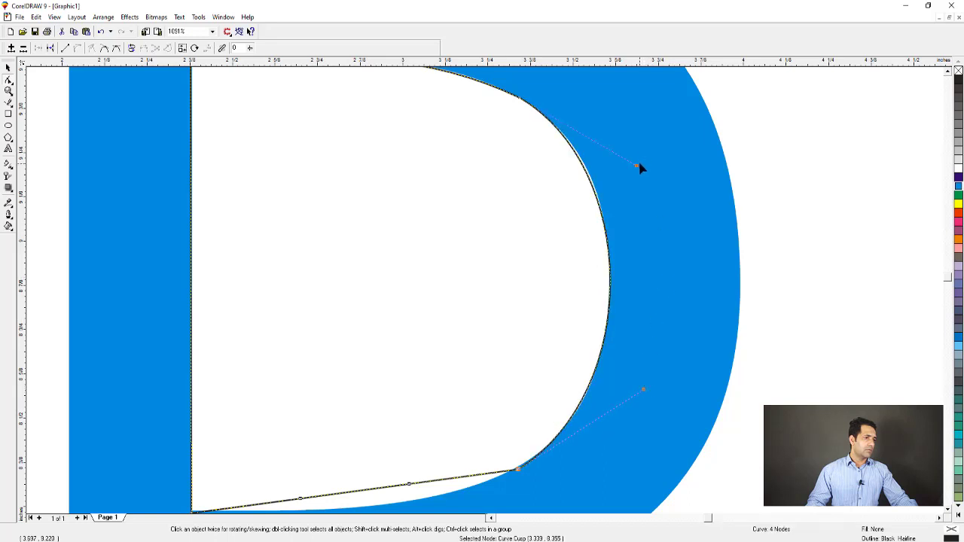
Add a node on each side of the trace's upper-right cusp node and delete the cusp node
{"action": "double_click", "coordinate": [608, 246]}
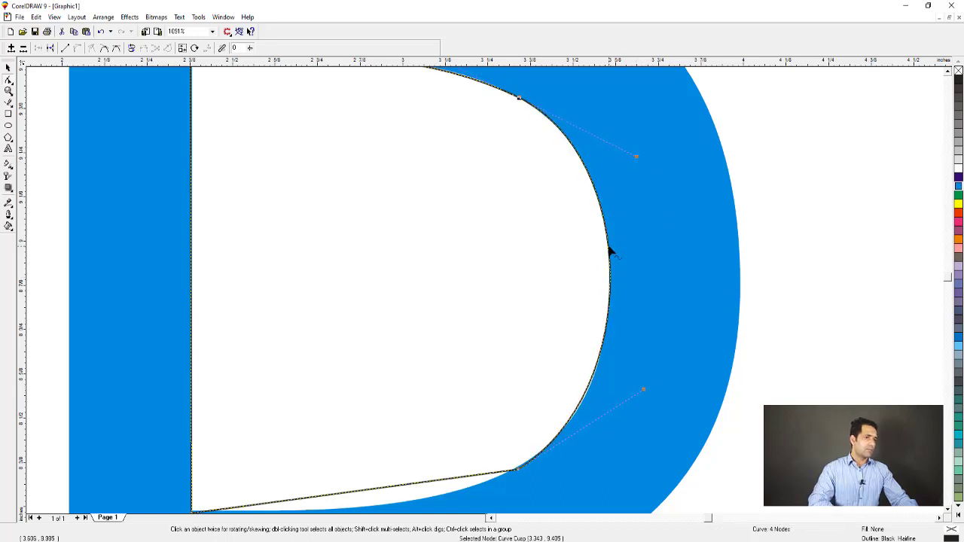
{"action": "double_click", "coordinate": [490, 91]}
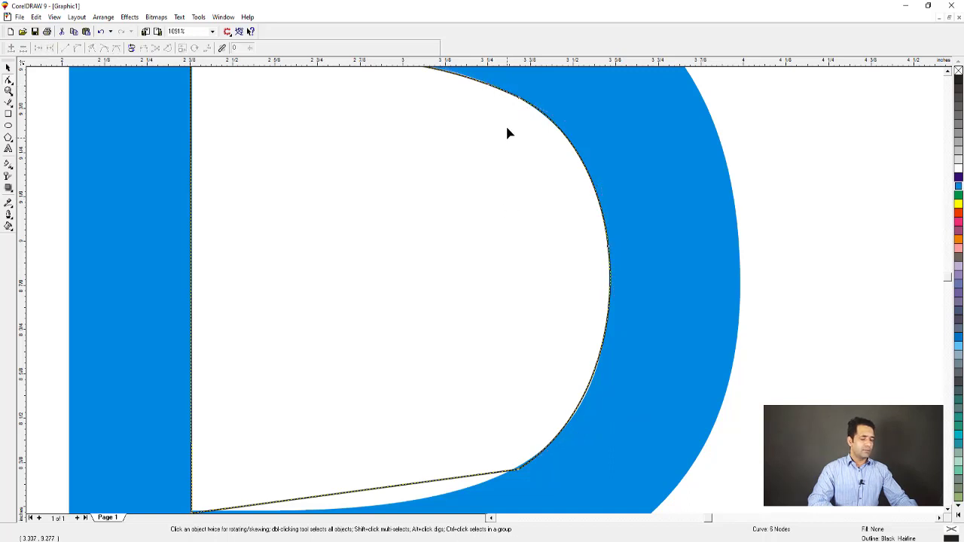
{"action": "double_click", "coordinate": [517, 97]}
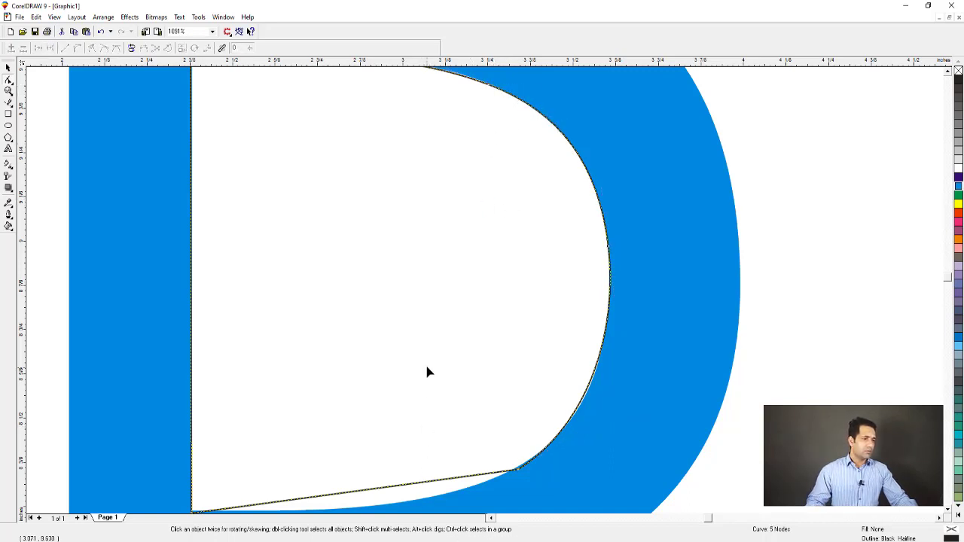
{"action": "key", "text": "F3"}
Curve the trace's bottom segment along the counter's lower edge, adjusting the lower-left corner node and its control point
{"action": "key", "text": "F2"}
{"action": "left_click_drag", "start_coordinate": [302, 359], "coordinate": [741, 458]}
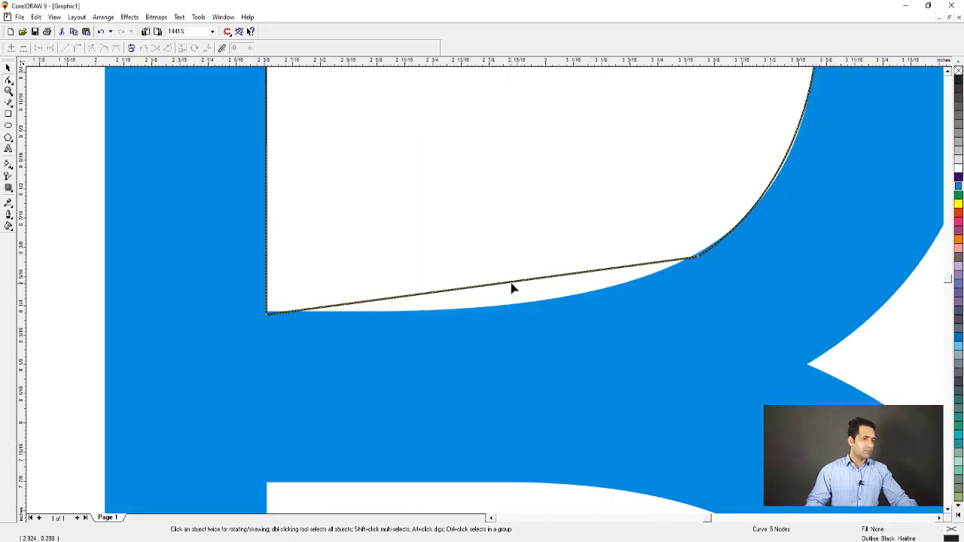
{"action": "left_click_drag", "start_coordinate": [511, 287], "coordinate": [549, 299]}
{"action": "left_click_drag", "start_coordinate": [265, 315], "coordinate": [266, 310]}
{"action": "key", "text": "F2"}
{"action": "left_click_drag", "start_coordinate": [224, 256], "coordinate": [670, 377]}
{"action": "left_click", "coordinate": [309, 357]}
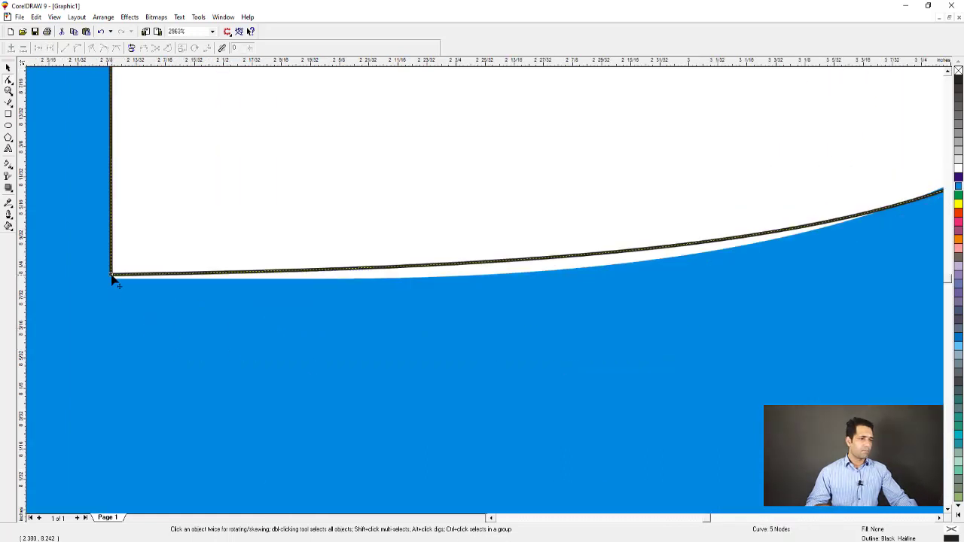
{"action": "left_click_drag", "start_coordinate": [111, 274], "coordinate": [110, 277]}
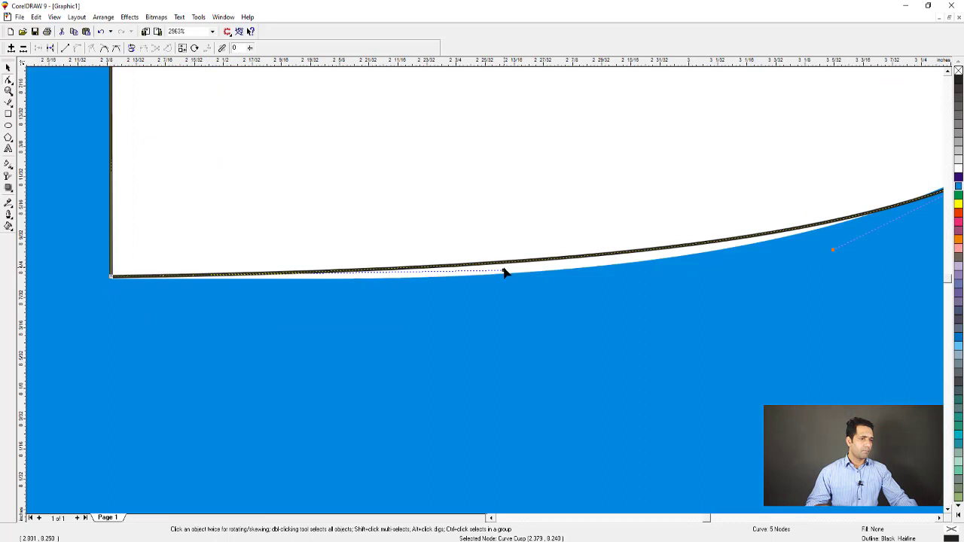
{"action": "left_click_drag", "start_coordinate": [503, 269], "coordinate": [519, 288]}
Add a node on each side of the trace's lower-right cusp node, delete the cusp node and deselect the trace
{"action": "key", "text": "F3"}
{"action": "key", "text": "F3"}
{"action": "key", "text": "F2"}
{"action": "left_click_drag", "start_coordinate": [424, 278], "coordinate": [790, 428]}
{"action": "double_click", "coordinate": [369, 445]}
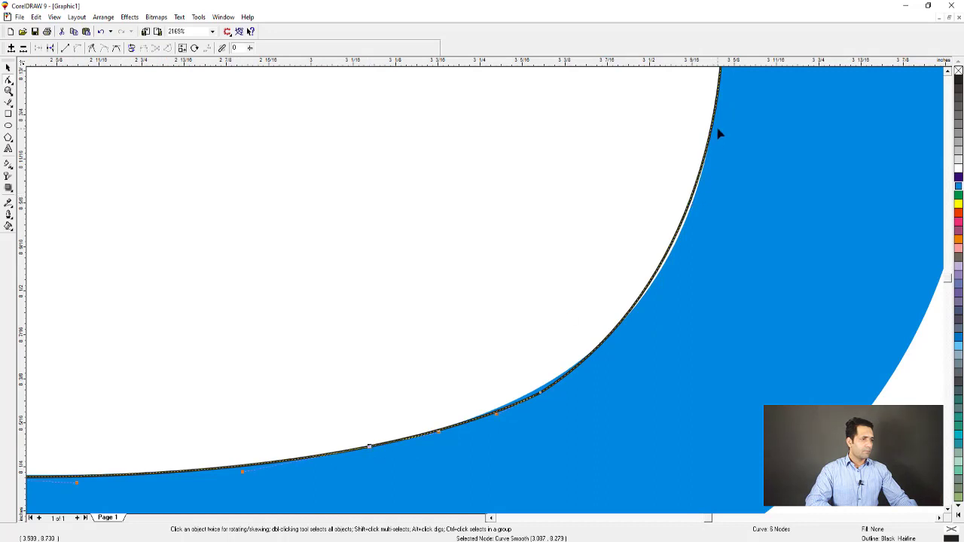
{"action": "double_click", "coordinate": [714, 103]}
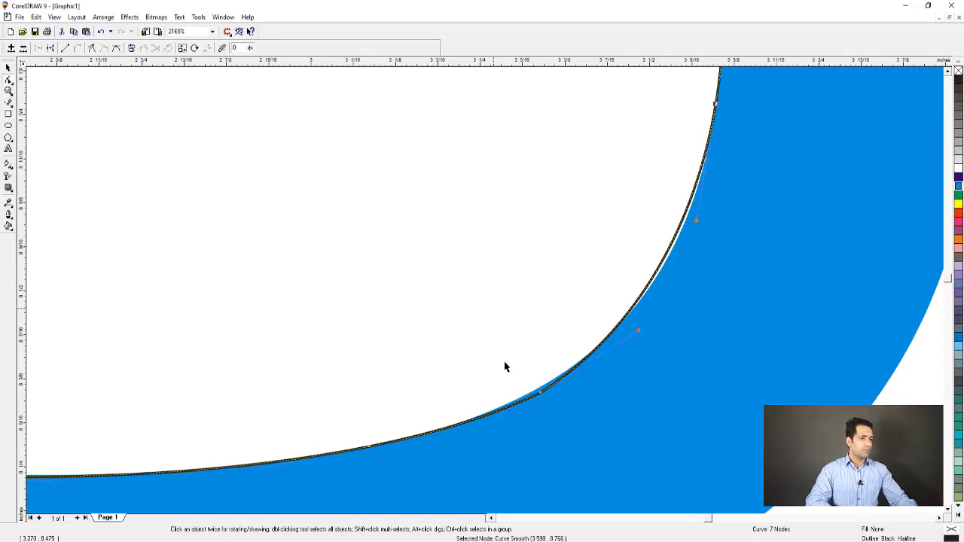
{"action": "double_click", "coordinate": [539, 392]}
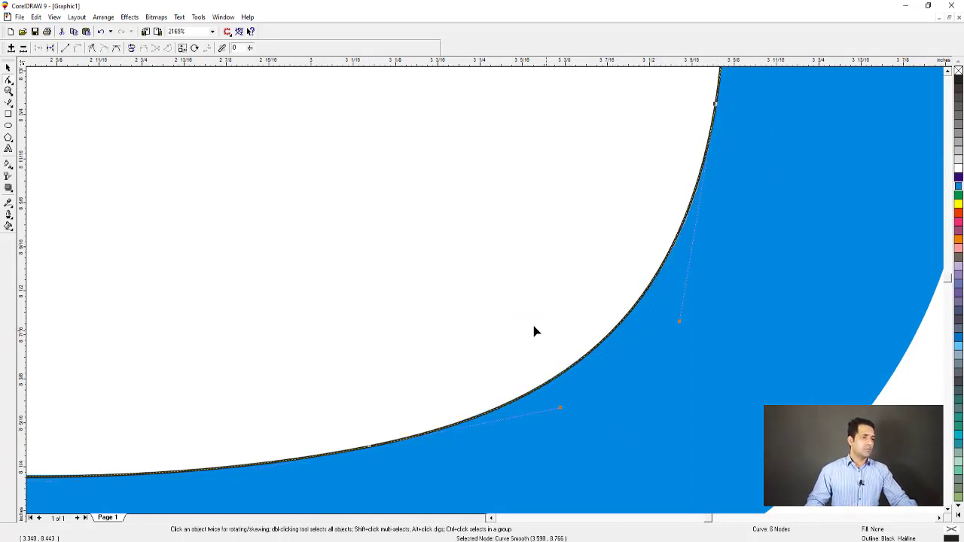
{"action": "key", "text": "F3"}
{"action": "key", "text": "space"}
{"action": "left_click", "coordinate": [499, 307]}
{"action": "key", "text": "F3"}
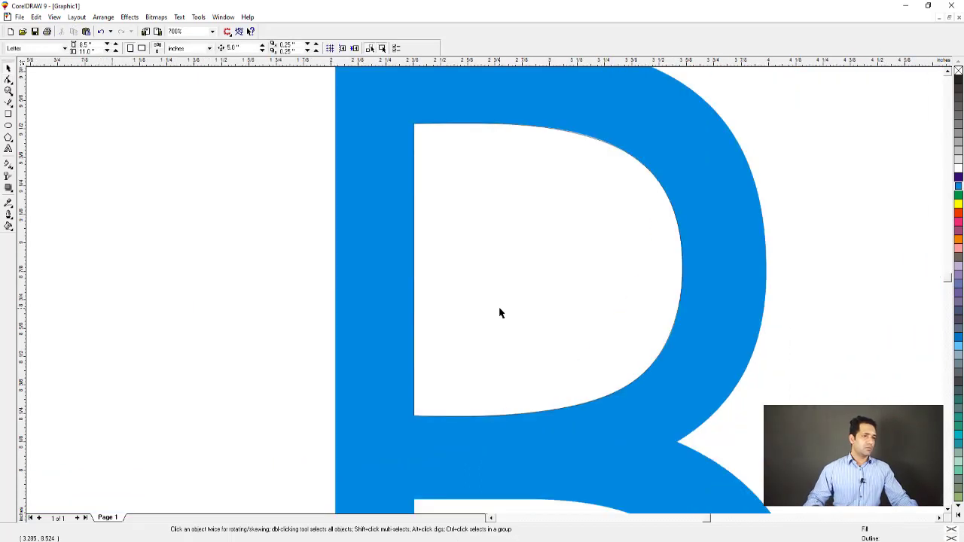
Add a node farther along the trace's upper-right curve and delete the old node just before it
{"action": "left_click", "coordinate": [505, 157]}
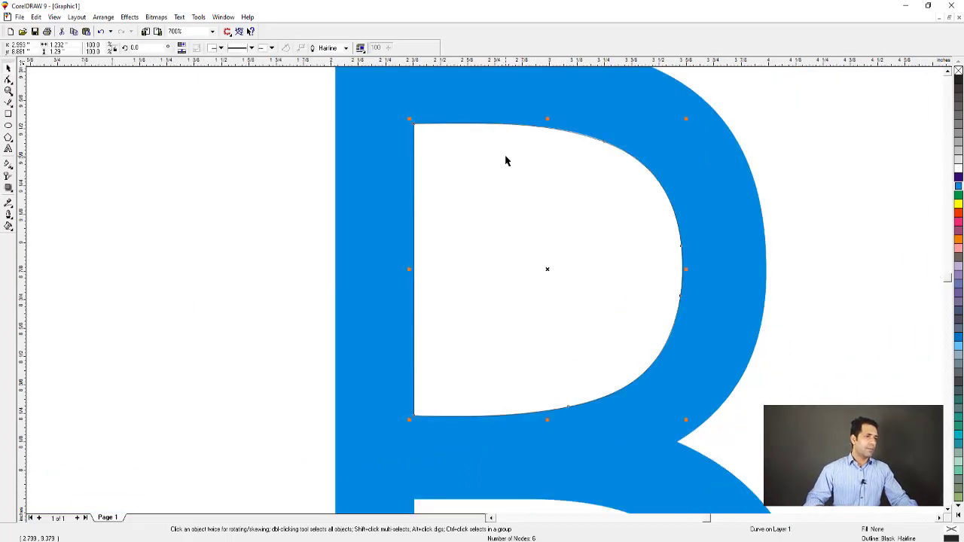
{"action": "key", "text": "F10"}
{"action": "left_click_drag", "start_coordinate": [393, 115], "coordinate": [742, 269]}
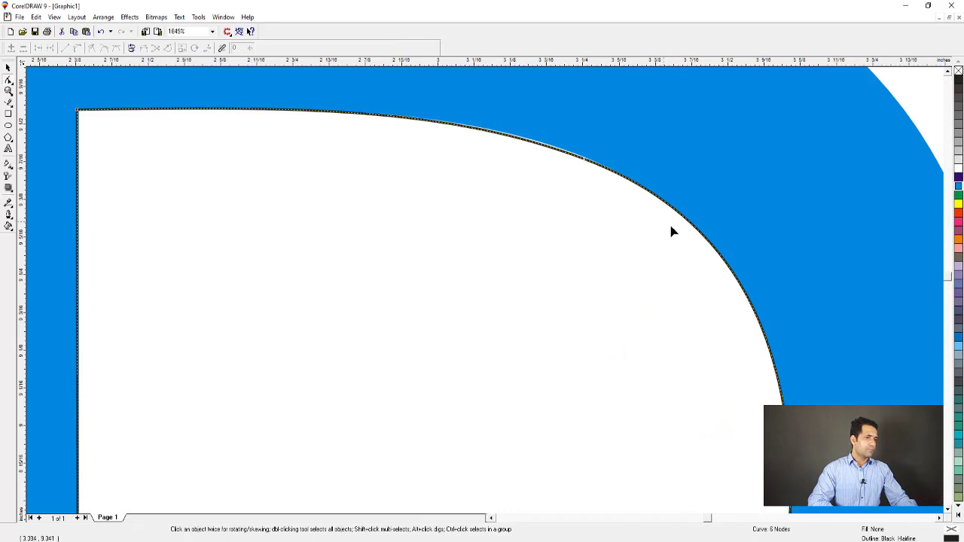
{"action": "double_click", "coordinate": [682, 217]}
{"action": "left_click_drag", "start_coordinate": [621, 127], "coordinate": [517, 206]}
{"action": "key", "text": "F3"}
Move the traced upper counter 5 inches to the right, off the blue B
{"action": "key", "text": "space"}
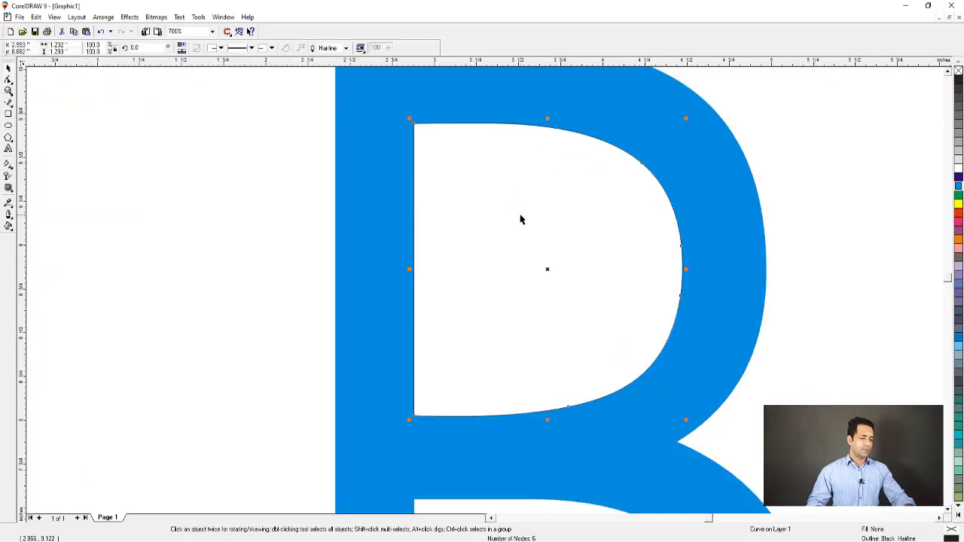
{"action": "key", "text": "F3"}
{"action": "key", "text": "F3"}
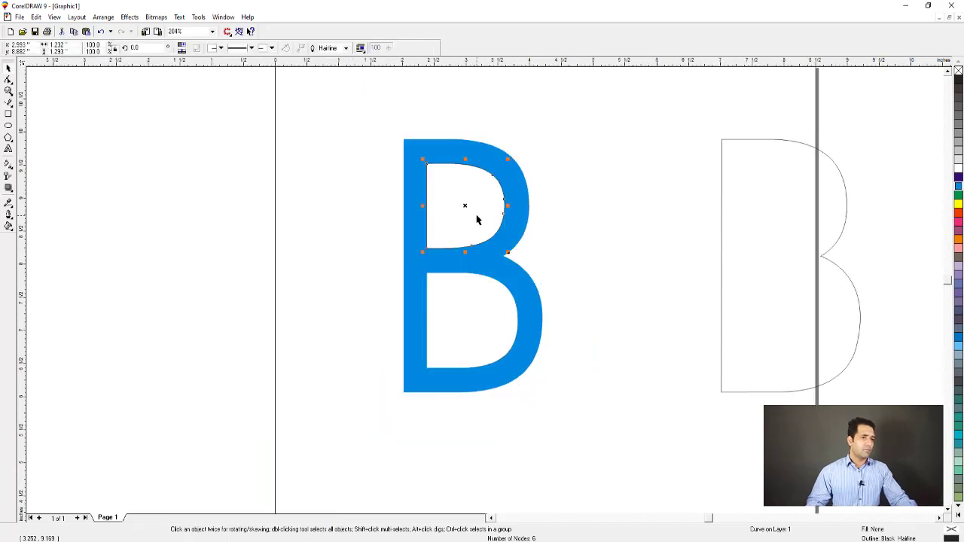
{"action": "key", "text": "Right"}
Place horizontal guidelines along the upper counter's top and bottom edges, at about 9.52 and 8.24 inches
{"action": "key", "text": "F2"}
{"action": "left_click_drag", "start_coordinate": [550, 317], "coordinate": [554, 319]}
{"action": "key", "text": "Escape"}
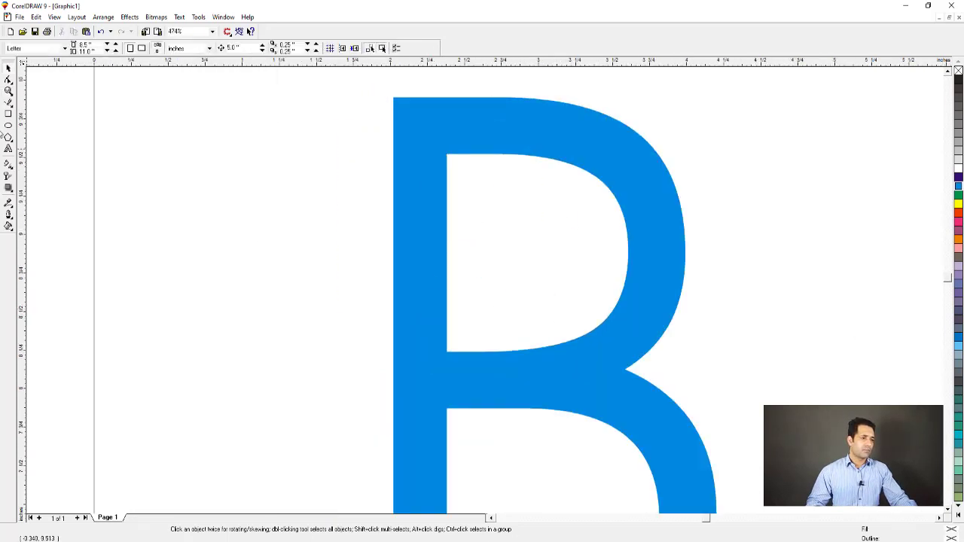
{"action": "double_click", "coordinate": [9, 113]}
{"action": "key", "text": "F2"}
{"action": "left_click_drag", "start_coordinate": [253, 123], "coordinate": [704, 391]}
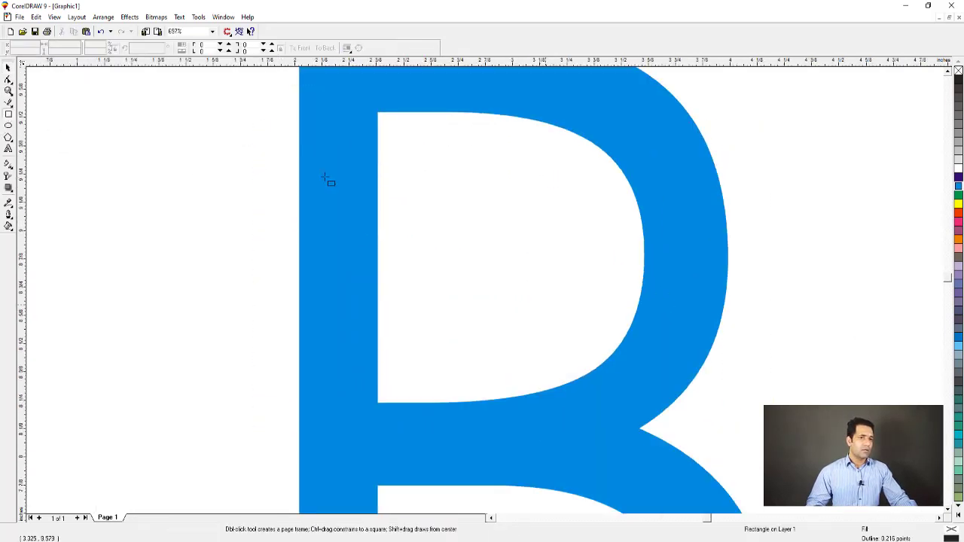
{"action": "key", "text": "space"}
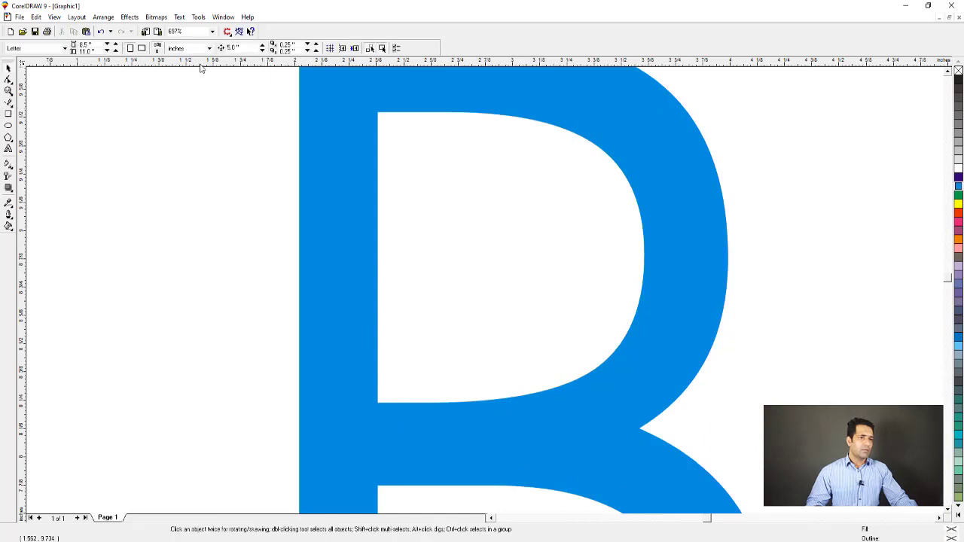
{"action": "left_click_drag", "start_coordinate": [201, 62], "coordinate": [235, 112]}
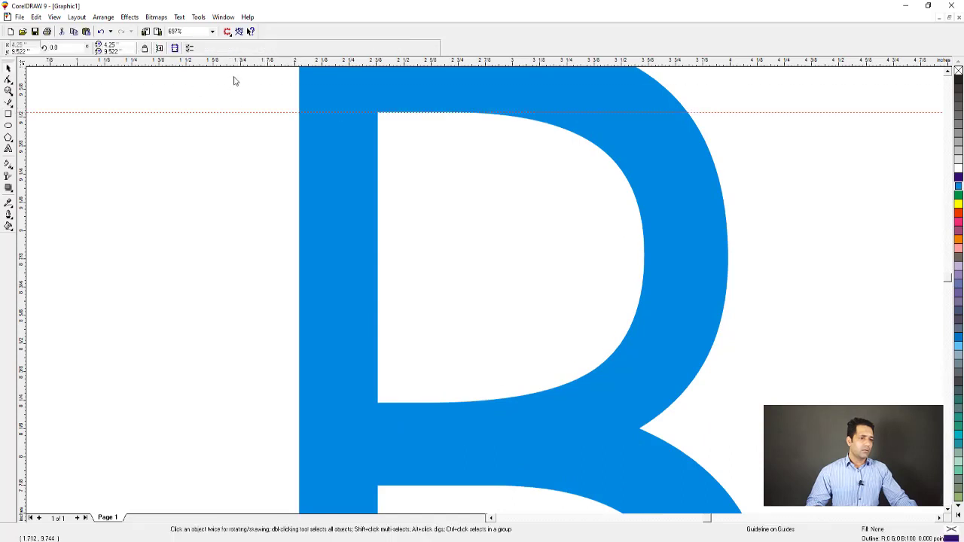
{"action": "left_click_drag", "start_coordinate": [236, 61], "coordinate": [291, 402]}
{"action": "key", "text": "space"}
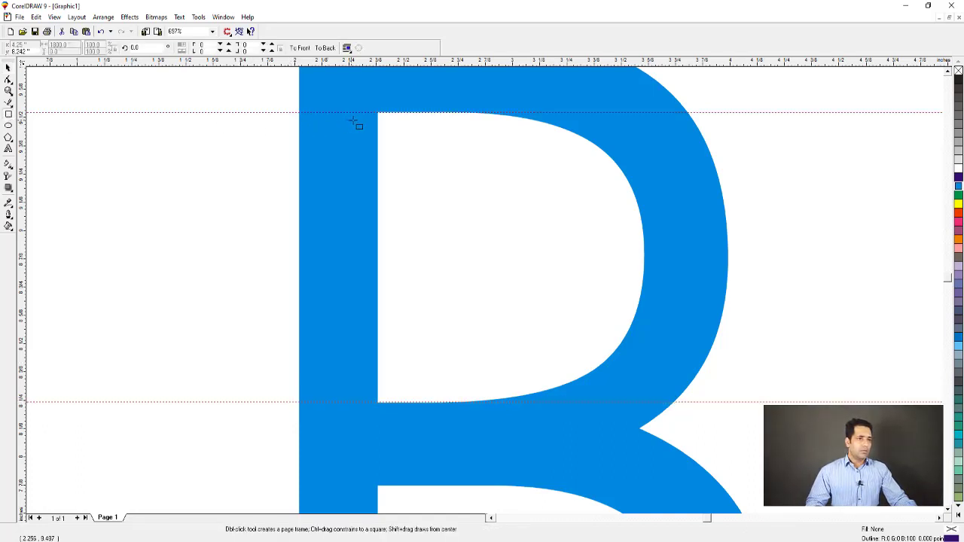
{"action": "left_click_drag", "start_coordinate": [234, 113], "coordinate": [622, 403]}
{"action": "key", "text": "Delete"}
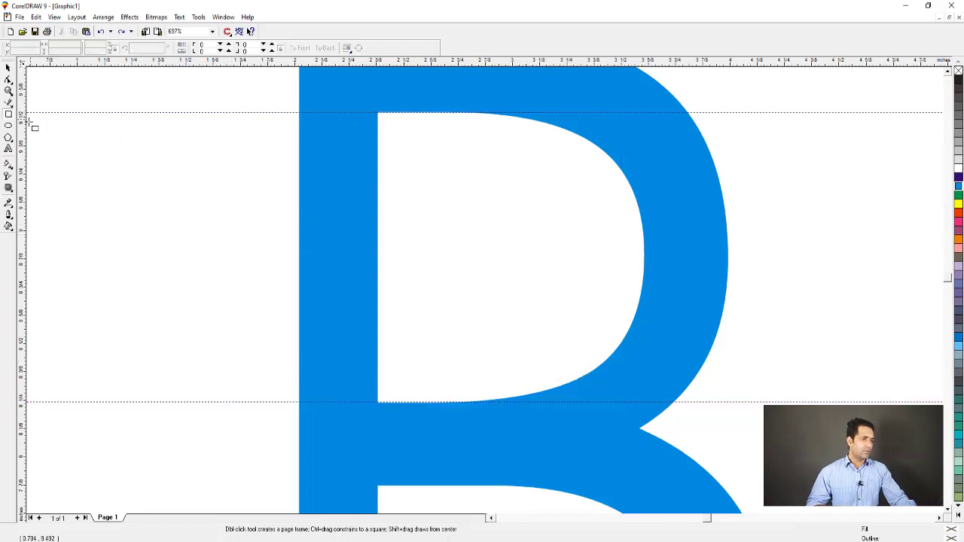
Place a vertical guideline at the upper counter's right edge and draw a rectangle about 2.12 by 1.28 inches ending at it
{"action": "left_click_drag", "start_coordinate": [654, 227], "coordinate": [643, 227]}
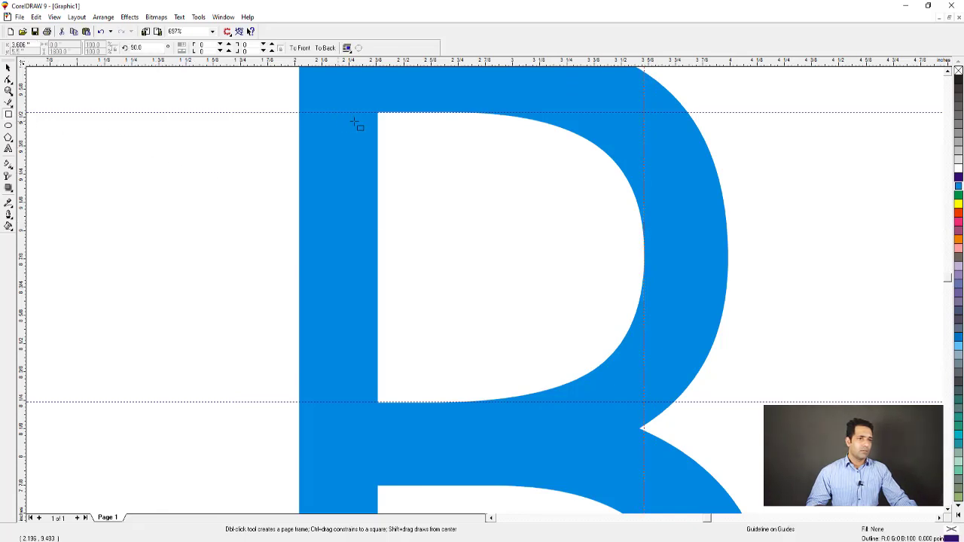
{"action": "left_click_drag", "start_coordinate": [183, 113], "coordinate": [644, 403]}
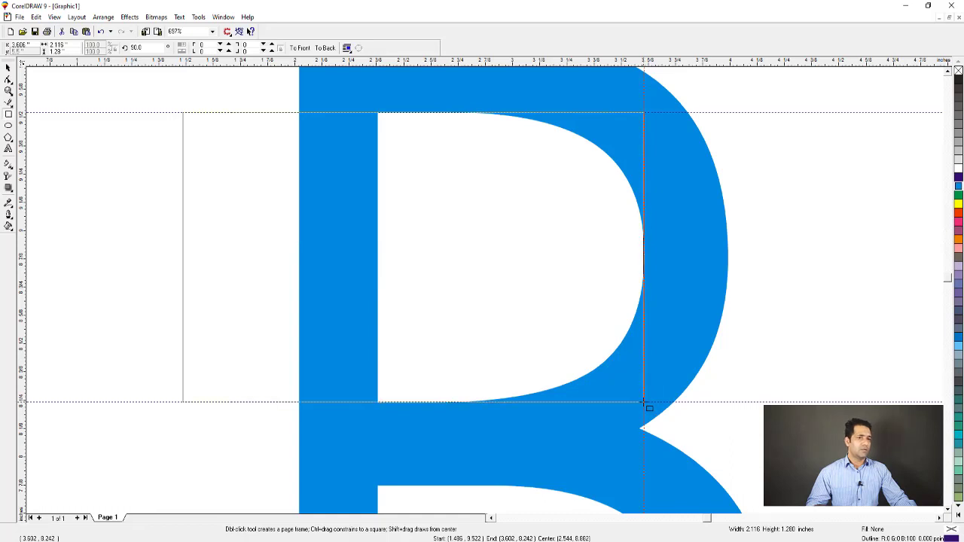
Round all four corners of the rectangle over the upper counter to a corner roundness of 94
{"action": "key", "text": "space"}
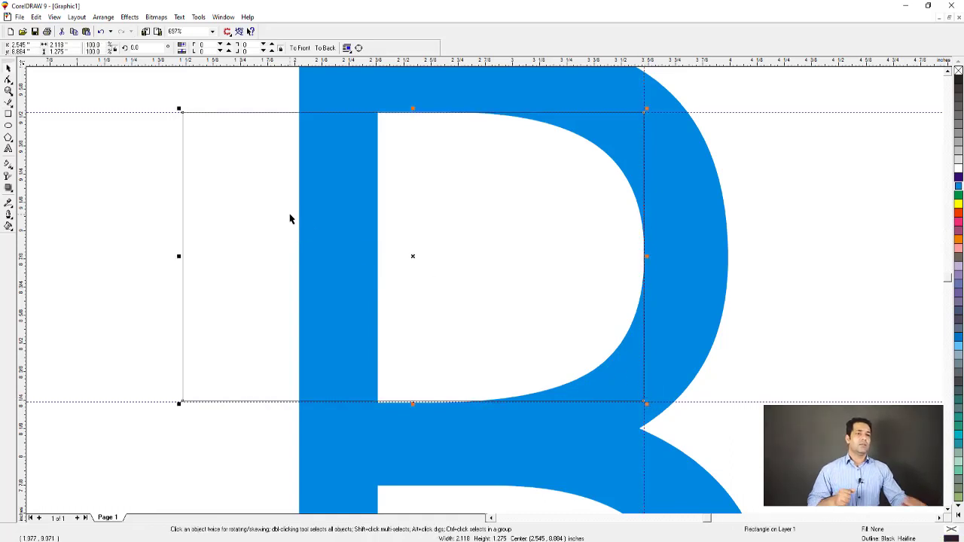
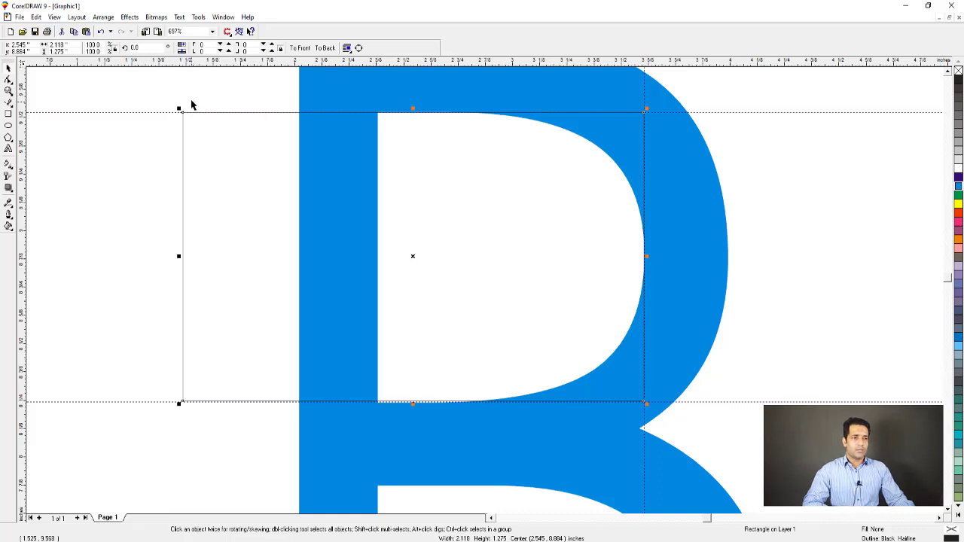
{"action": "left_click", "coordinate": [8, 80]}
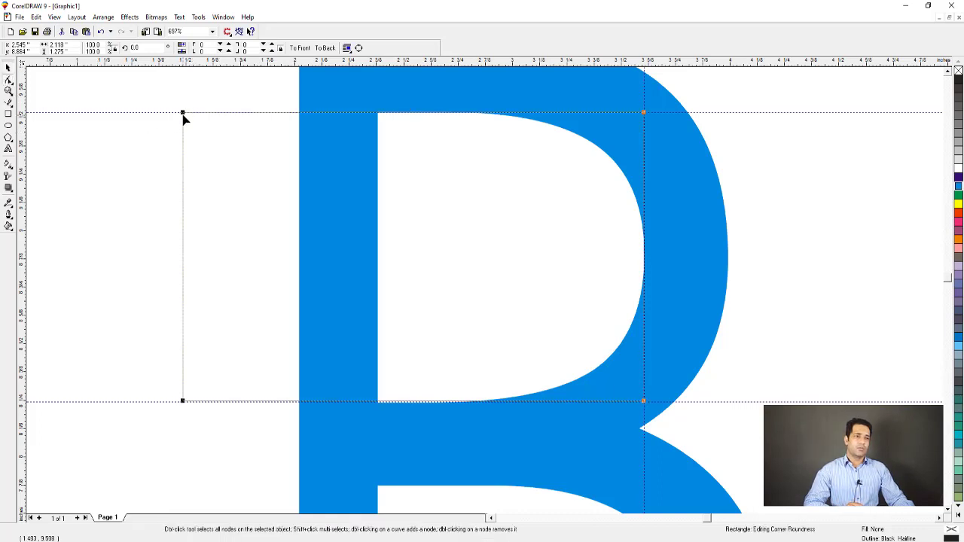
{"action": "left_click_drag", "start_coordinate": [182, 113], "coordinate": [314, 108]}
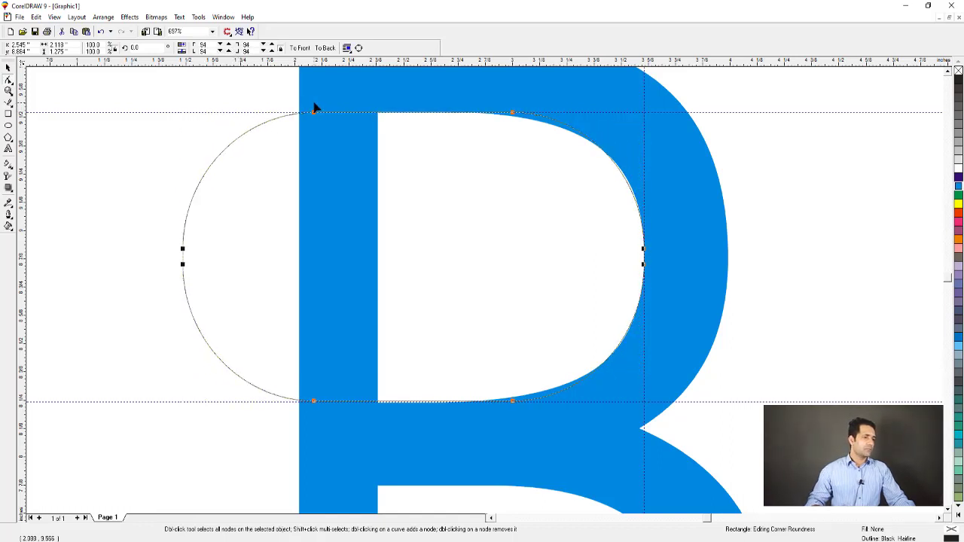
{"action": "key", "text": "space"}
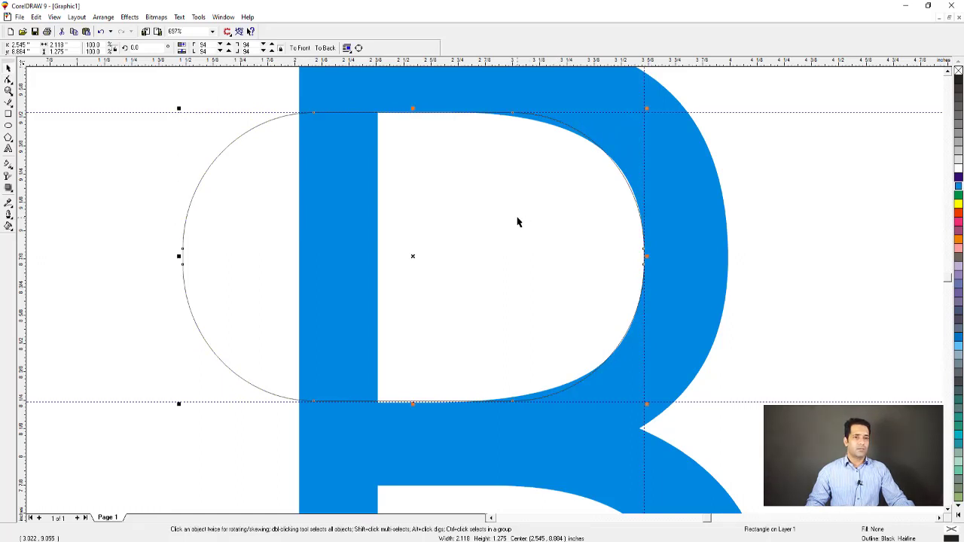
{"action": "left_click", "coordinate": [144, 161]}
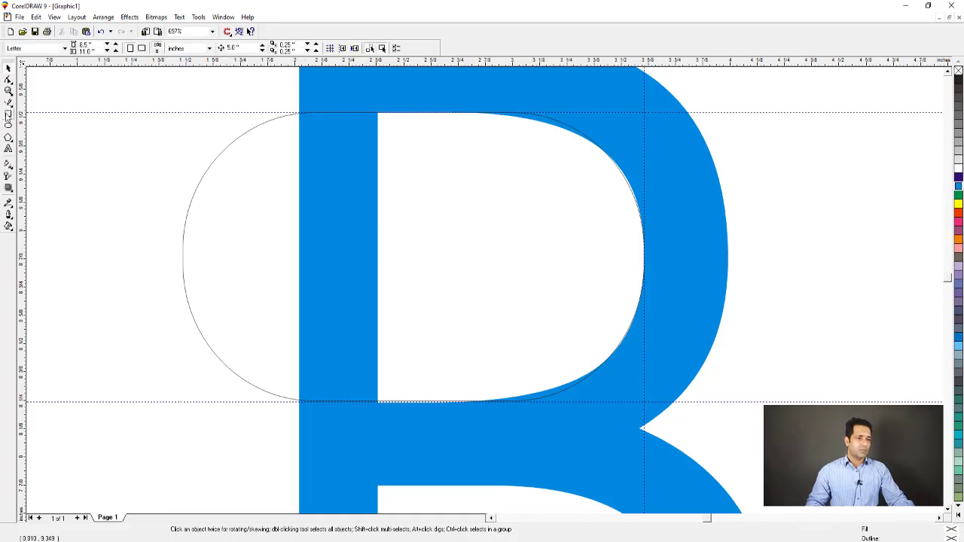
Draw a rectangle about 1.38 by 1.45 inches over the rounded shape's left part, ending at the counter's straight left edge
{"action": "left_click", "coordinate": [8, 113]}
{"action": "left_click_drag", "start_coordinate": [77, 103], "coordinate": [376, 429]}
{"action": "key", "text": "space"}
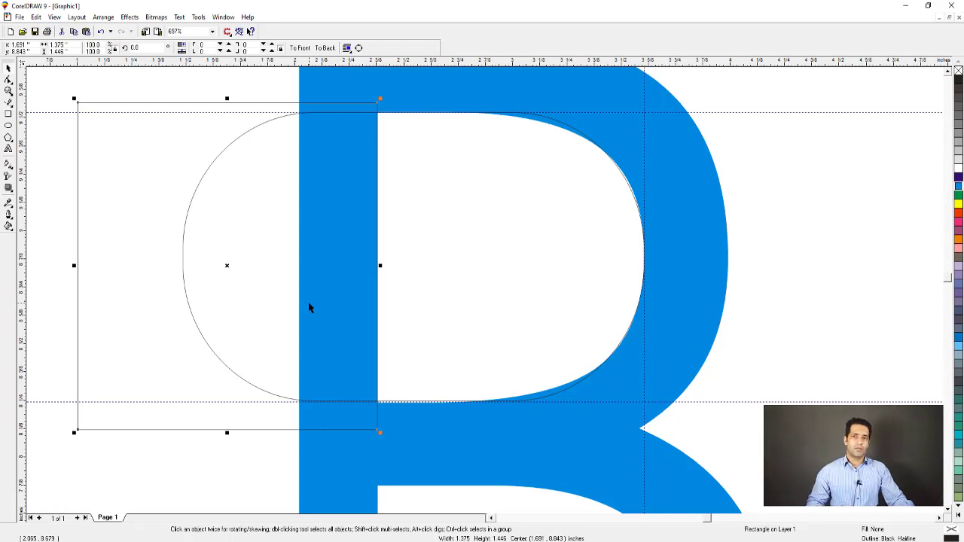
Trim the rounded shape with the rectangle overlapping its left part and delete that rectangle
{"action": "left_click", "coordinate": [426, 208], "text": "shift"}
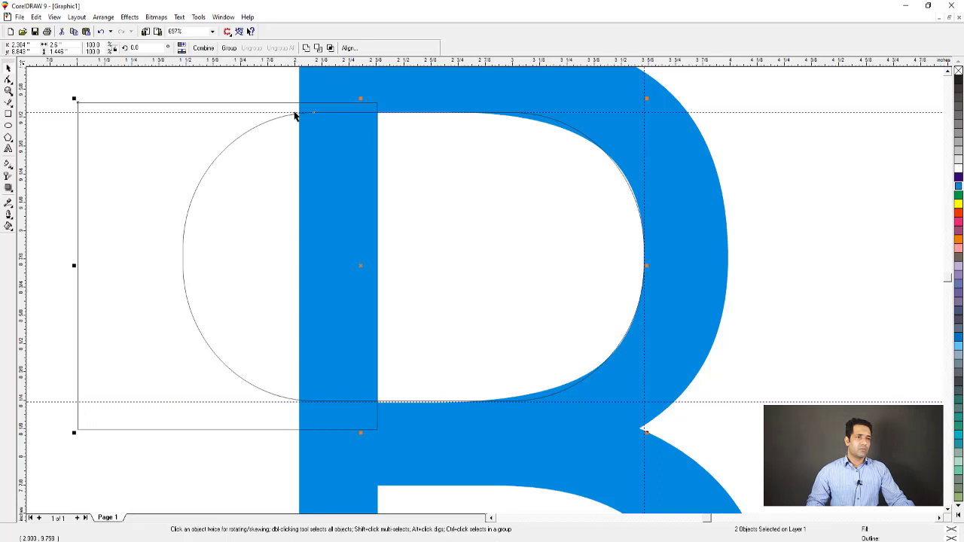
{"action": "left_click", "coordinate": [318, 48]}
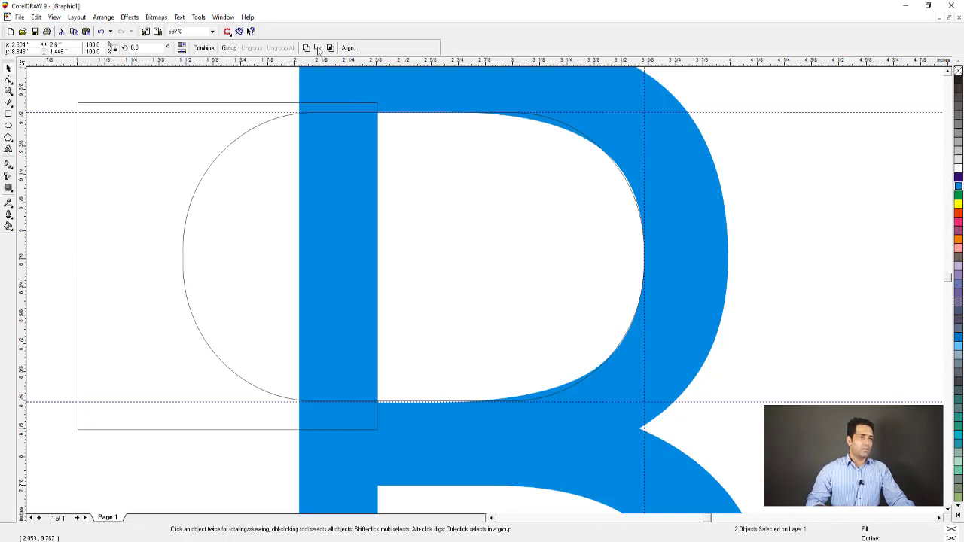
{"action": "left_click", "coordinate": [209, 189]}
{"action": "key", "text": "Delete"}
Convert the trimmed shape's segments to curves and adjust its top node and handle so the upper-right curve follows the counter
{"action": "left_click", "coordinate": [493, 245]}
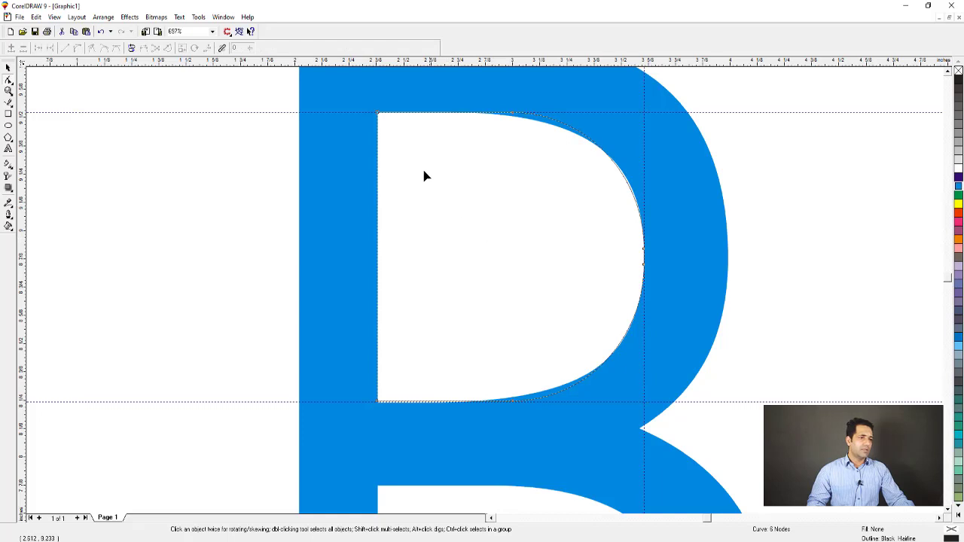
{"action": "left_click_drag", "start_coordinate": [340, 93], "coordinate": [721, 460]}
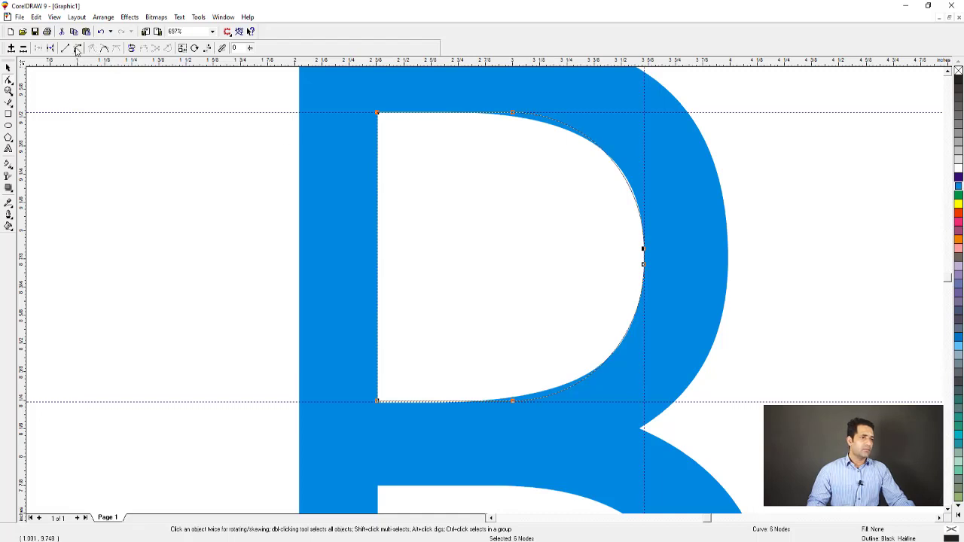
{"action": "key", "text": "F2"}
{"action": "left_click_drag", "start_coordinate": [314, 114], "coordinate": [768, 263]}
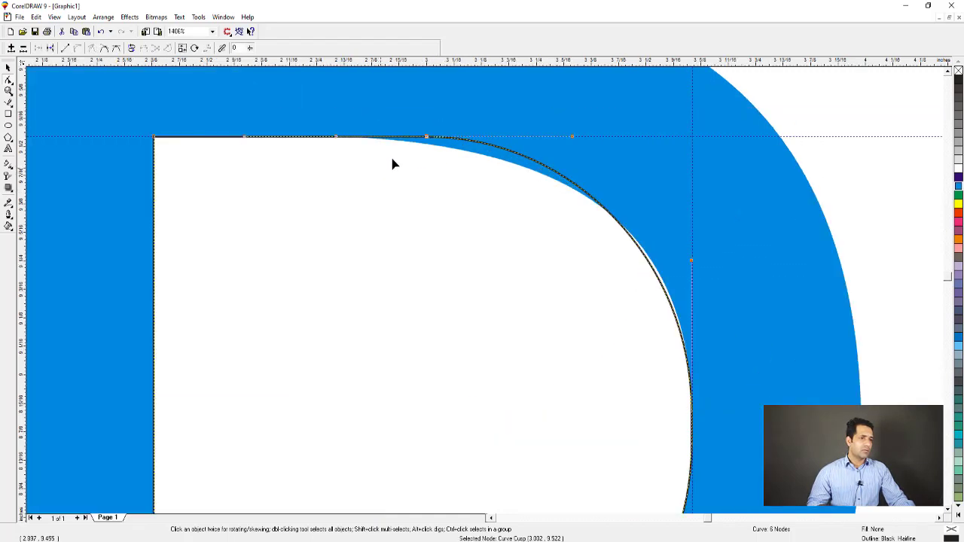
{"action": "left_click_drag", "start_coordinate": [427, 138], "coordinate": [364, 137]}
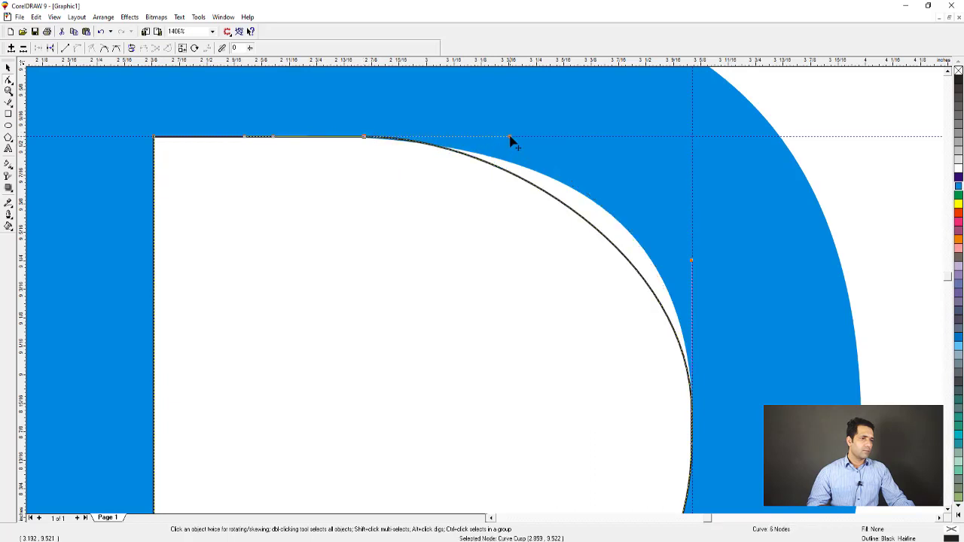
{"action": "left_click_drag", "start_coordinate": [510, 138], "coordinate": [607, 155]}
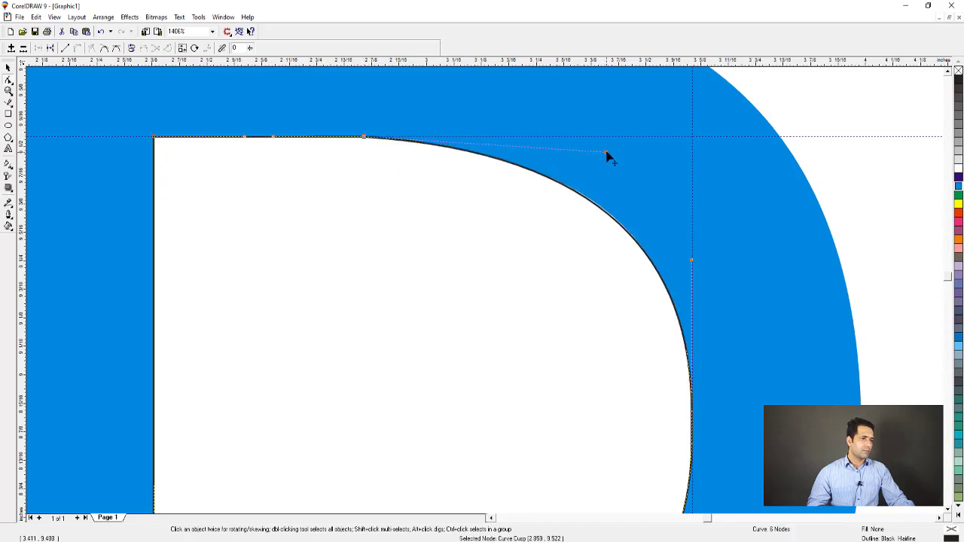
Add one node on the upper curve and one on the straight top edge, and delete the old node between them
{"action": "double_click", "coordinate": [485, 160]}
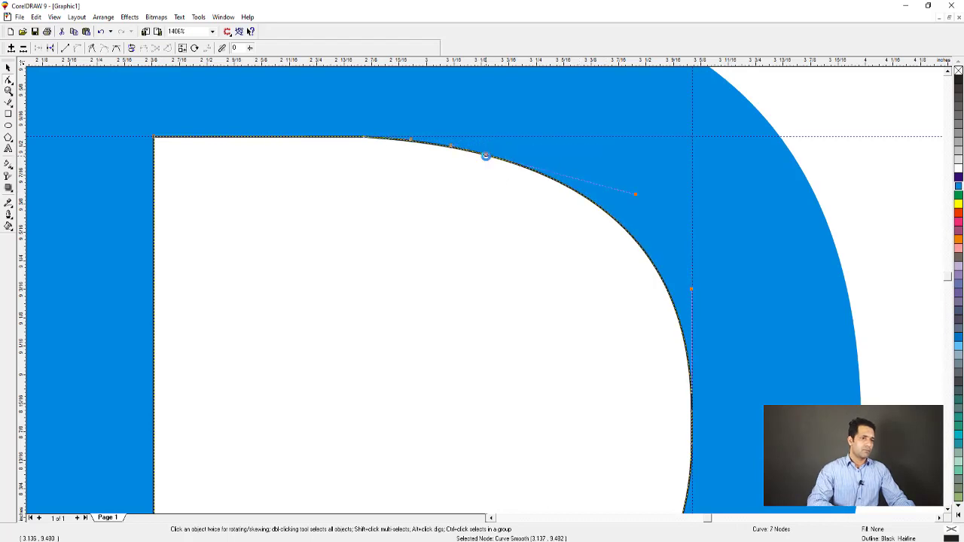
{"action": "double_click", "coordinate": [309, 137]}
{"action": "left_click_drag", "start_coordinate": [334, 118], "coordinate": [391, 158]}
{"action": "key", "text": "Delete"}
{"action": "key", "text": "F3"}
{"action": "key", "text": "F2"}
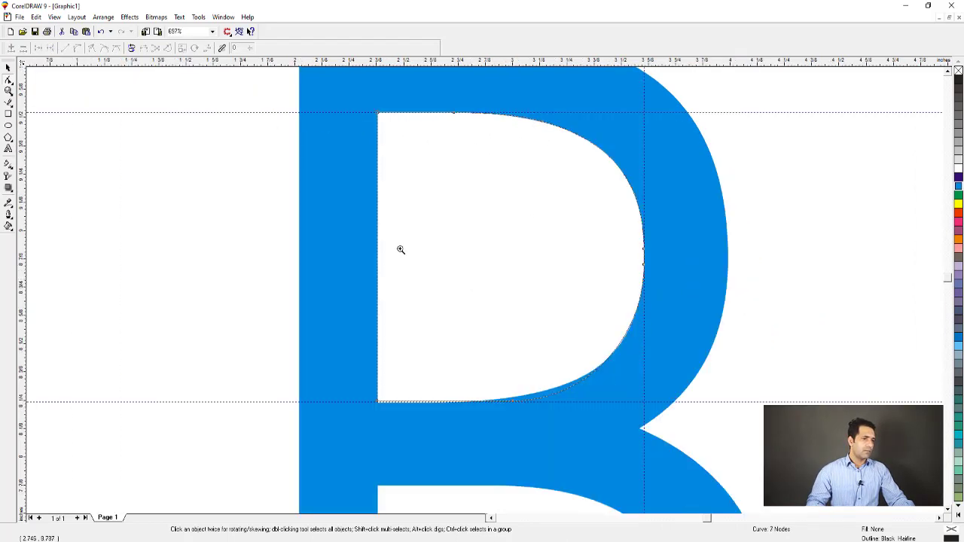
{"action": "left_click_drag", "start_coordinate": [263, 155], "coordinate": [736, 387]}
{"action": "key", "text": "F3"}
Draw a horizontal line about 1.77 inches long across the counter shape and align both objects' centers horizontally and vertically
{"action": "key", "text": "F5"}
{"action": "left_click", "coordinate": [280, 239]}
{"action": "left_click", "coordinate": [665, 239]}
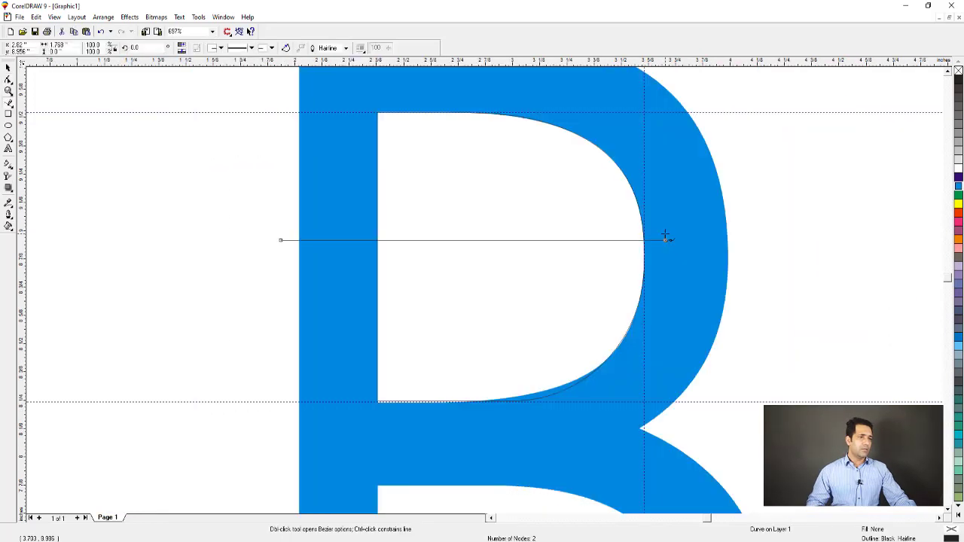
{"action": "key", "text": "space"}
{"action": "left_click", "coordinate": [545, 222], "text": "shift"}
{"action": "key", "text": "c"}
{"action": "key", "text": "e"}
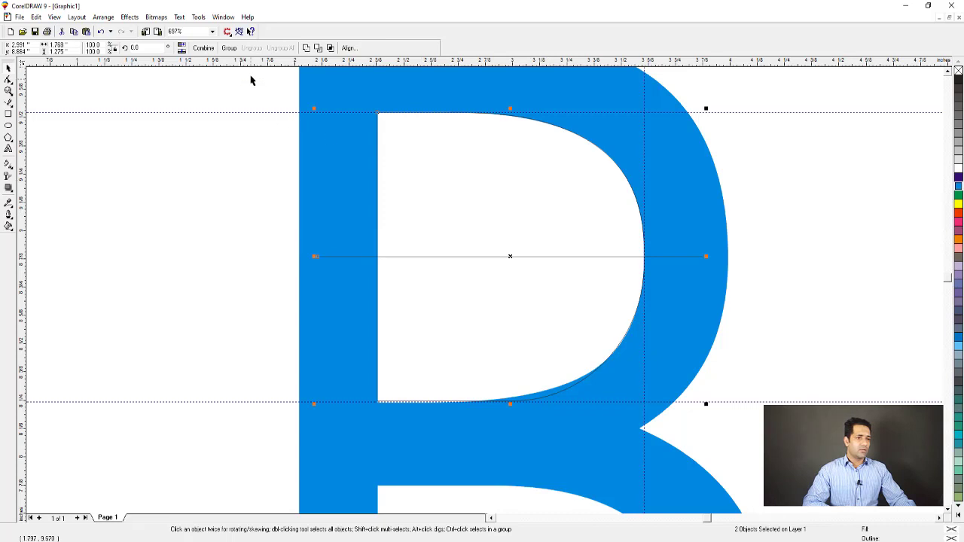
Trim the counter shape with the centered horizontal line and delete the line
{"action": "left_click", "coordinate": [185, 186]}
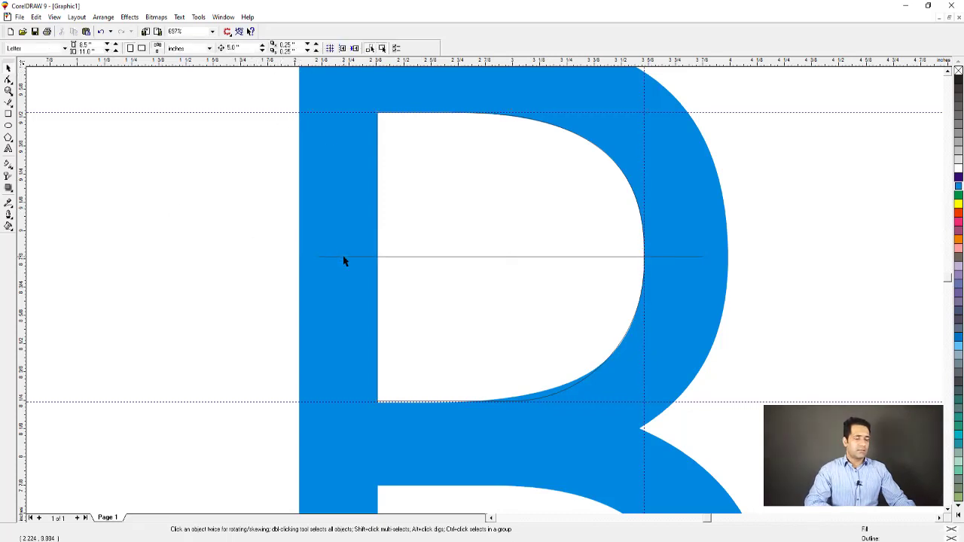
{"action": "left_click", "coordinate": [343, 258]}
{"action": "key", "text": "Escape"}
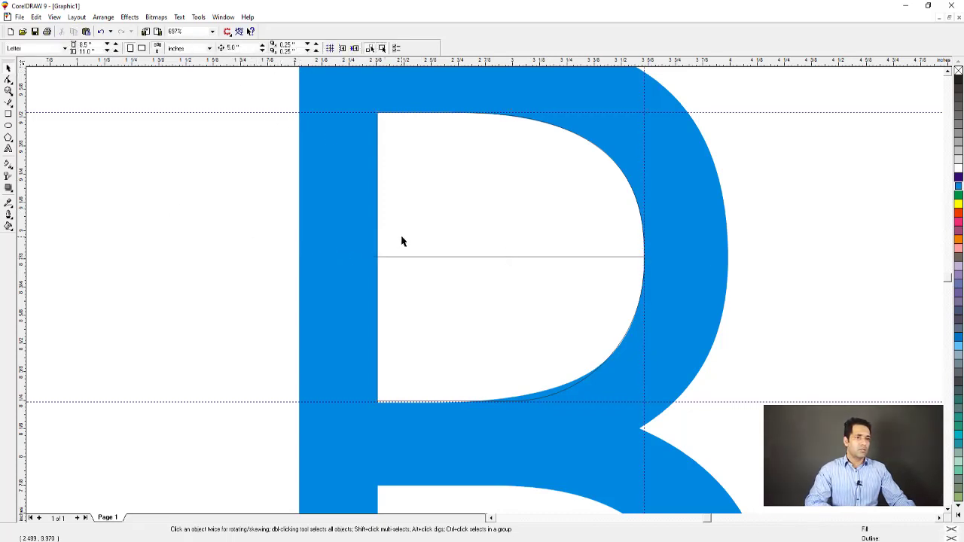
Break the split counter shape apart and delete its lower half
{"action": "left_click", "coordinate": [402, 241]}
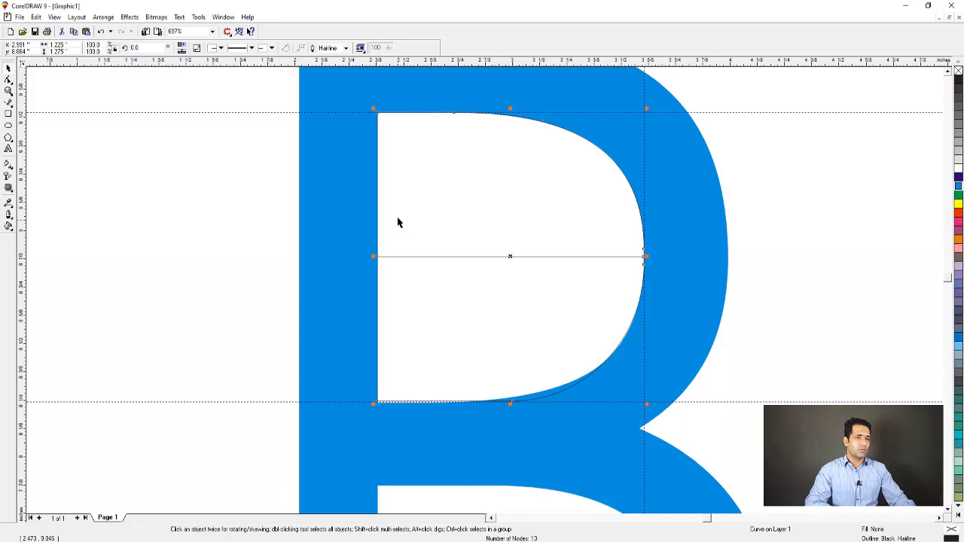
{"action": "left_click", "coordinate": [199, 50]}
{"action": "key", "text": "Escape"}
{"action": "left_click", "coordinate": [440, 303]}
{"action": "key", "text": "Escape"}
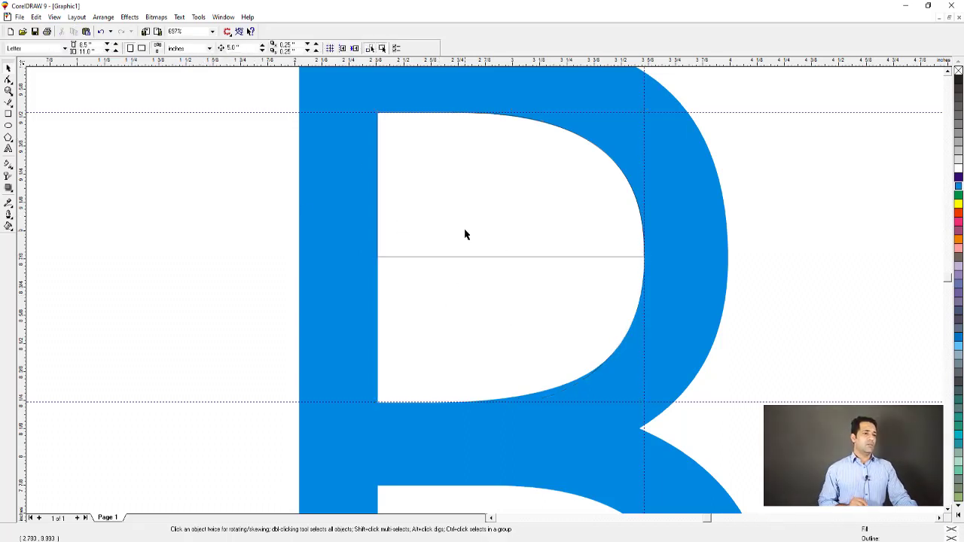
Mirror a copy of the upper half vertically downward to form the counter's lower half
{"action": "left_click", "coordinate": [469, 213]}
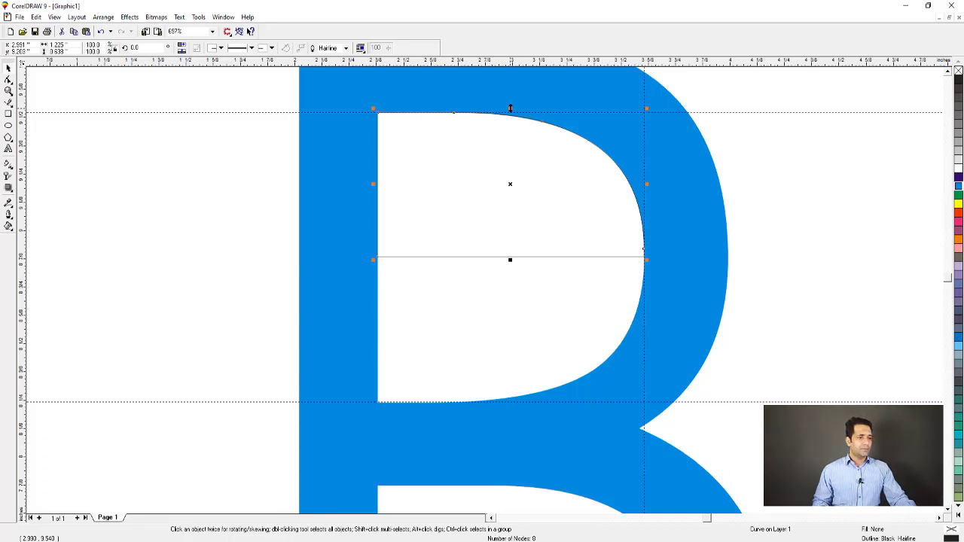
{"action": "left_click_drag", "start_coordinate": [509, 107], "coordinate": [517, 362]}
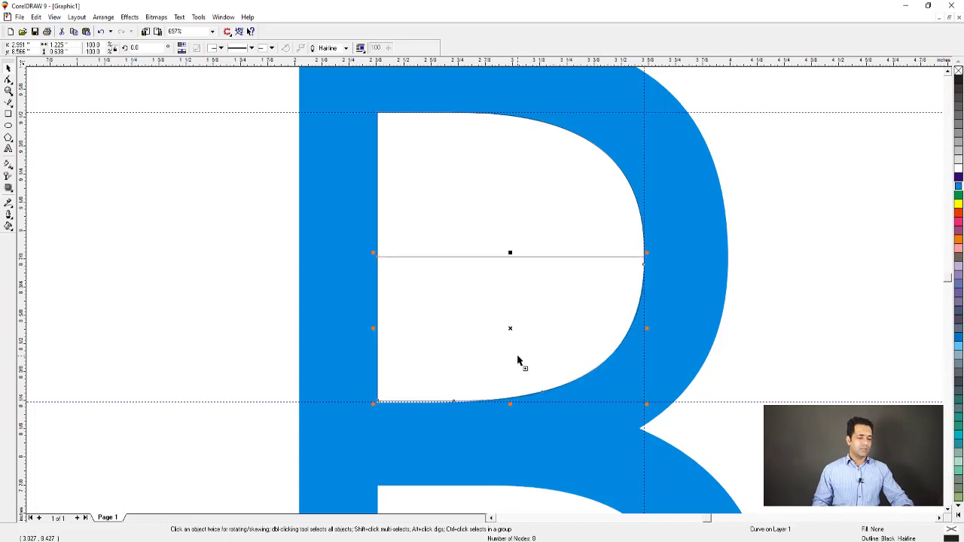
{"action": "key", "text": "ctrl+z"}
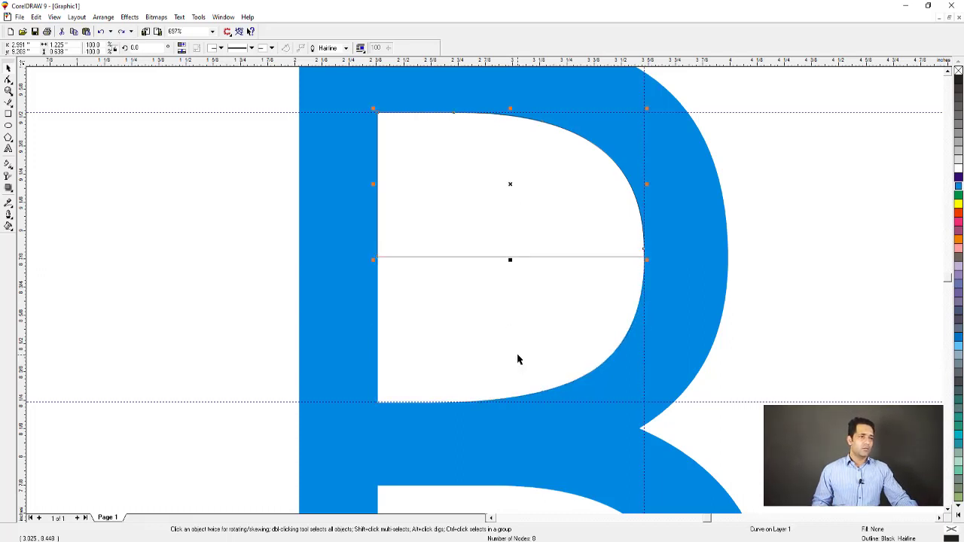
{"action": "left_click_drag", "start_coordinate": [510, 108], "coordinate": [507, 378]}
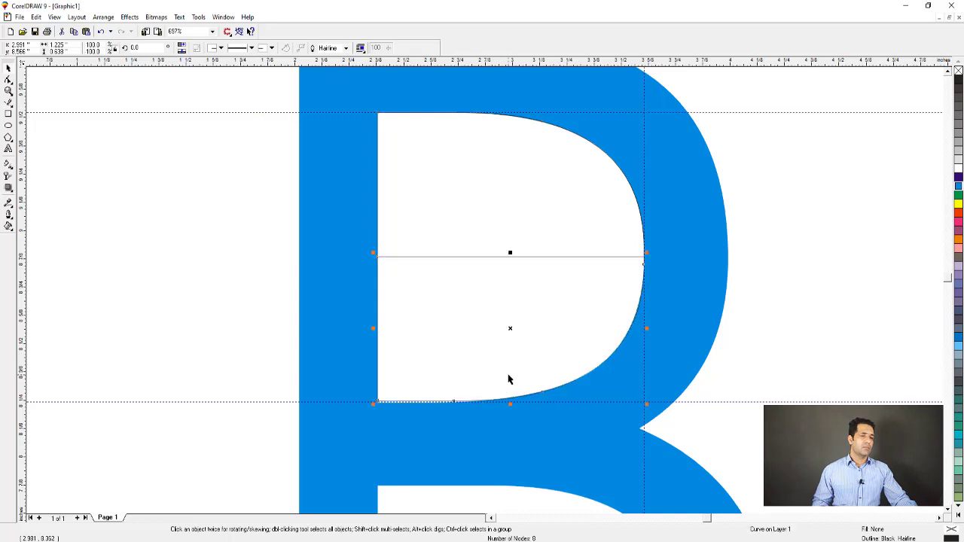
Weld the two mirrored halves into one shape and fill it with magenta
{"action": "left_click", "coordinate": [435, 229], "text": "shift"}
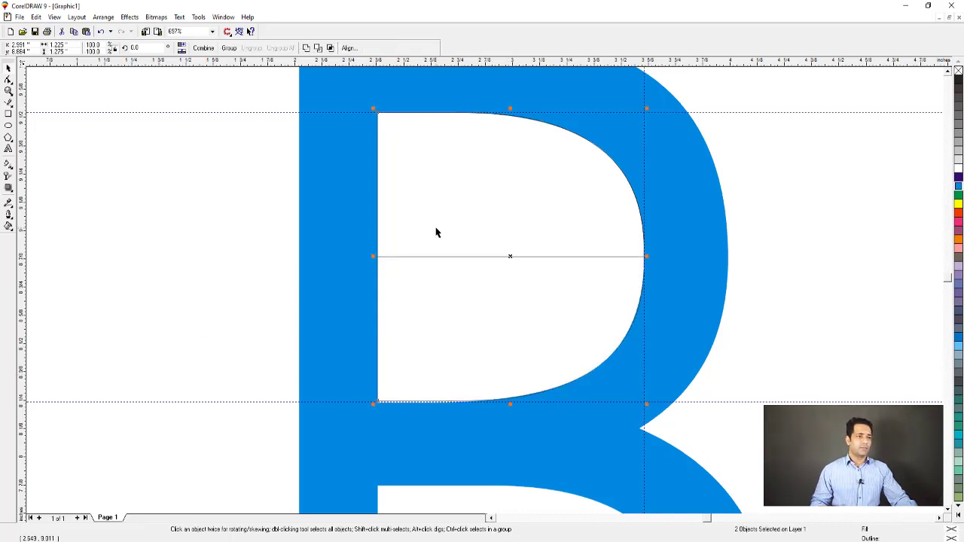
{"action": "left_click", "coordinate": [304, 47]}
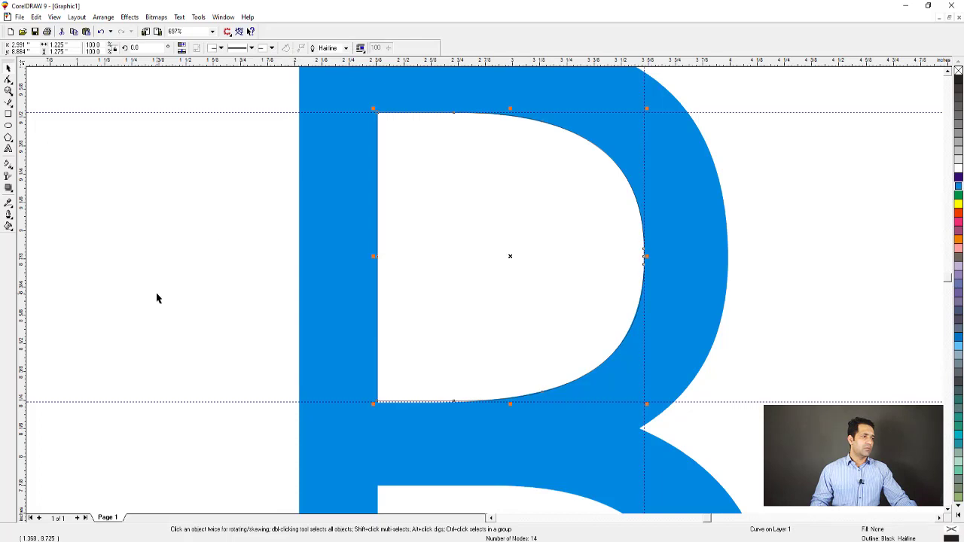
{"action": "left_click", "coordinate": [958, 229]}
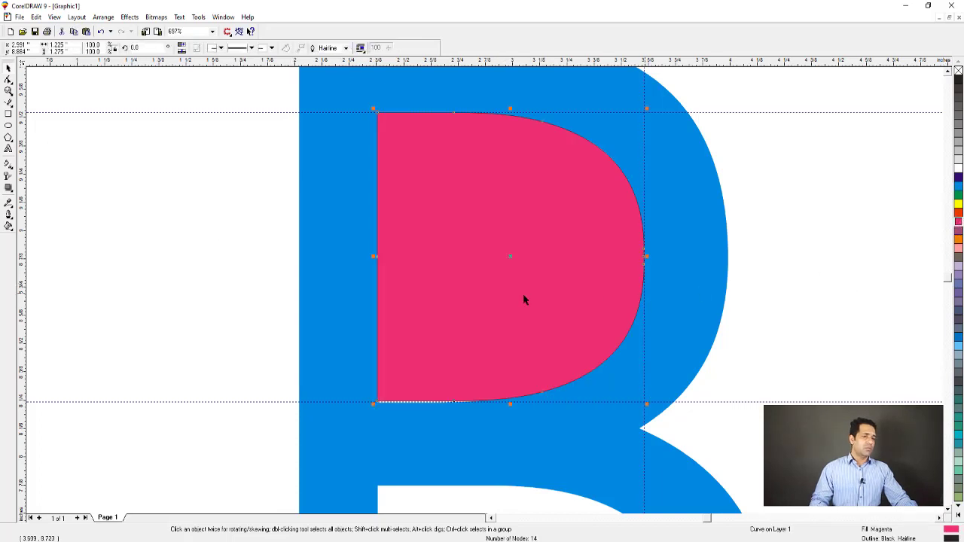
Delete both horizontal guidelines and the magenta shape in the upper counter
{"action": "scroll", "coordinate": [364, 232], "scroll_direction": "down", "scroll_amount": 1}
{"action": "key", "text": "F3"}
{"action": "key", "text": "F2"}
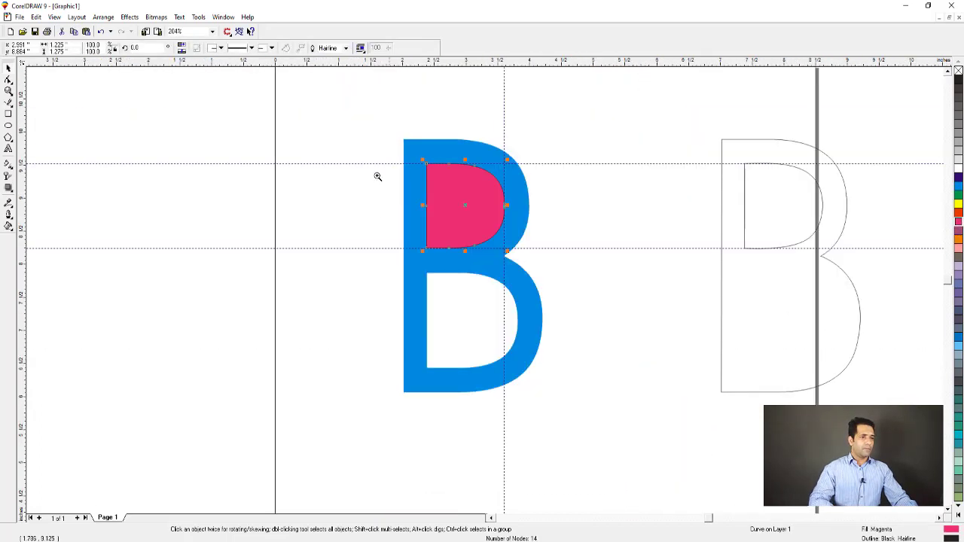
{"action": "left_click_drag", "start_coordinate": [359, 145], "coordinate": [870, 334]}
{"action": "left_click", "coordinate": [466, 177]}
{"action": "left_click", "coordinate": [467, 154]}
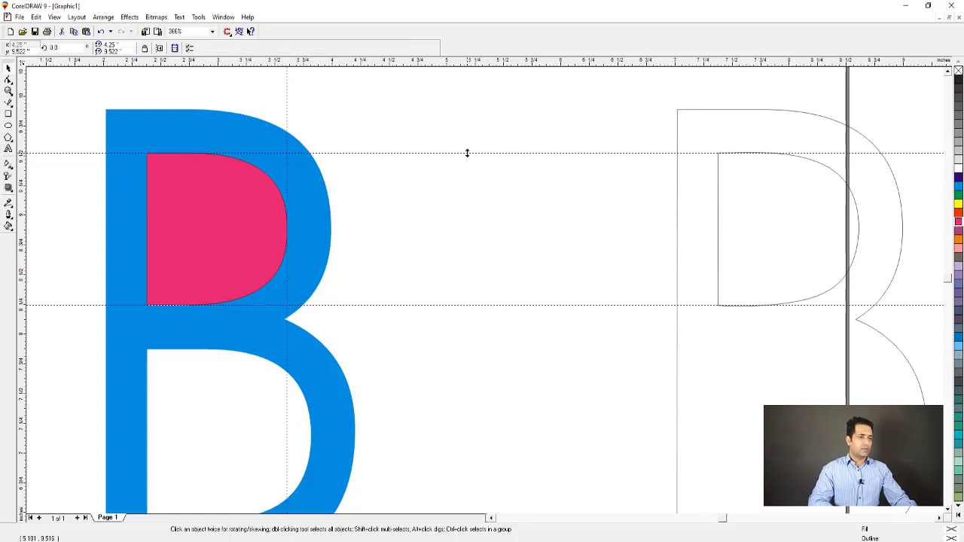
{"action": "key", "text": "Delete"}
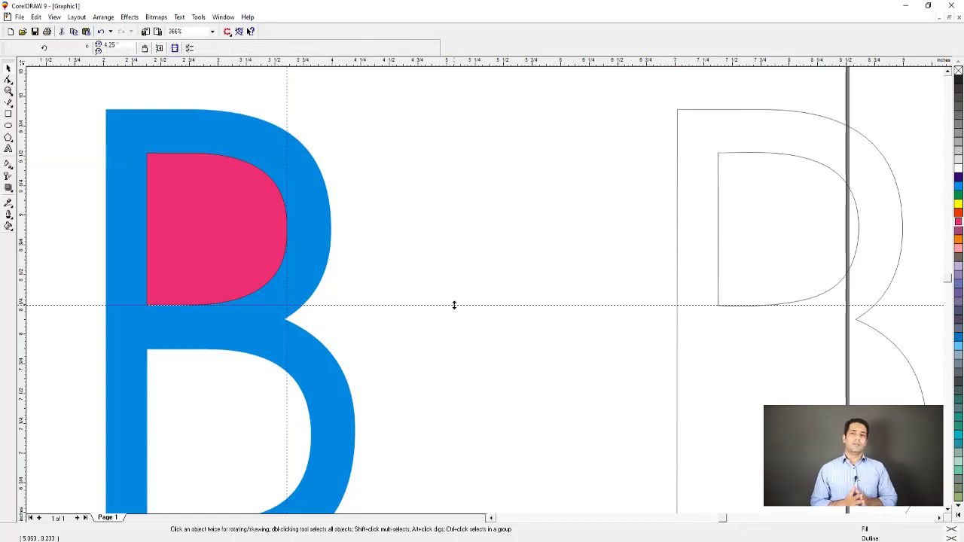
{"action": "left_click", "coordinate": [454, 305]}
{"action": "key", "text": "Delete"}
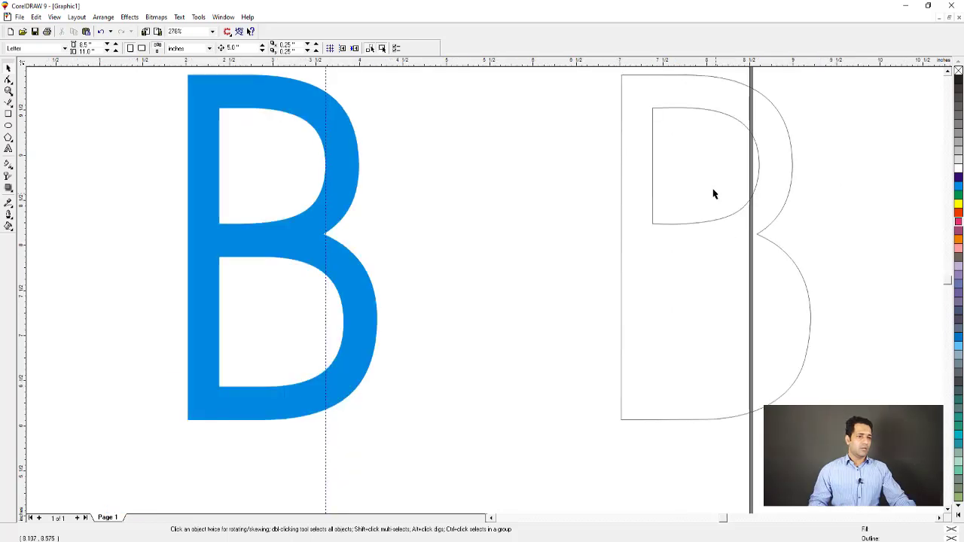
Place a copy of the traced upper counter from the outlined B inside the blue B's lower counter
{"action": "left_click", "coordinate": [710, 187]}
{"action": "left_click_drag", "start_coordinate": [710, 188], "coordinate": [270, 311]}
{"action": "right_click", "coordinate": [270, 312]}
Move the copied counter so its upper-left corner meets the upper-left corner of the blue B's lower counter
{"action": "key", "text": "F2"}
{"action": "left_click_drag", "start_coordinate": [187, 234], "coordinate": [290, 293]}
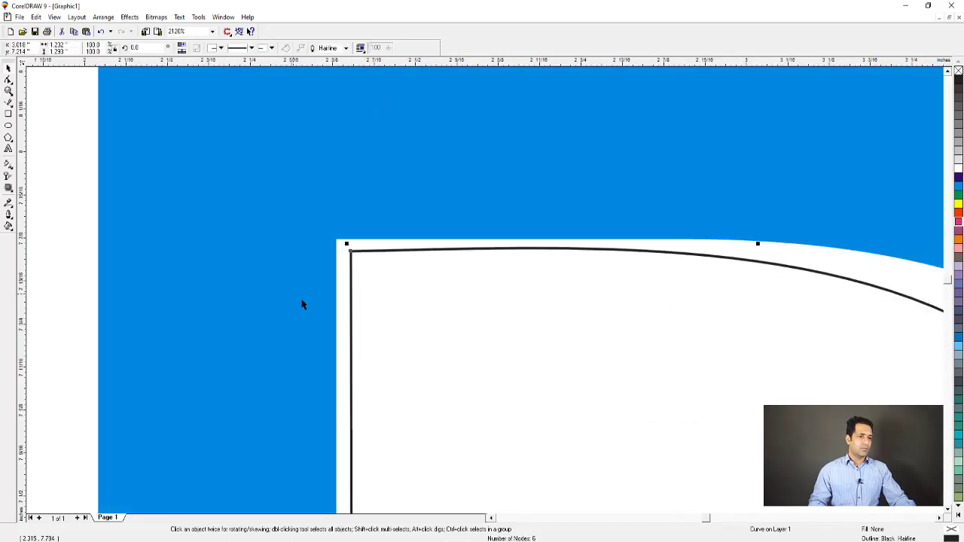
{"action": "left_click_drag", "start_coordinate": [383, 299], "coordinate": [544, 405]}
{"action": "key", "text": "F3"}
{"action": "key", "text": "F3"}
{"action": "key", "text": "F2"}
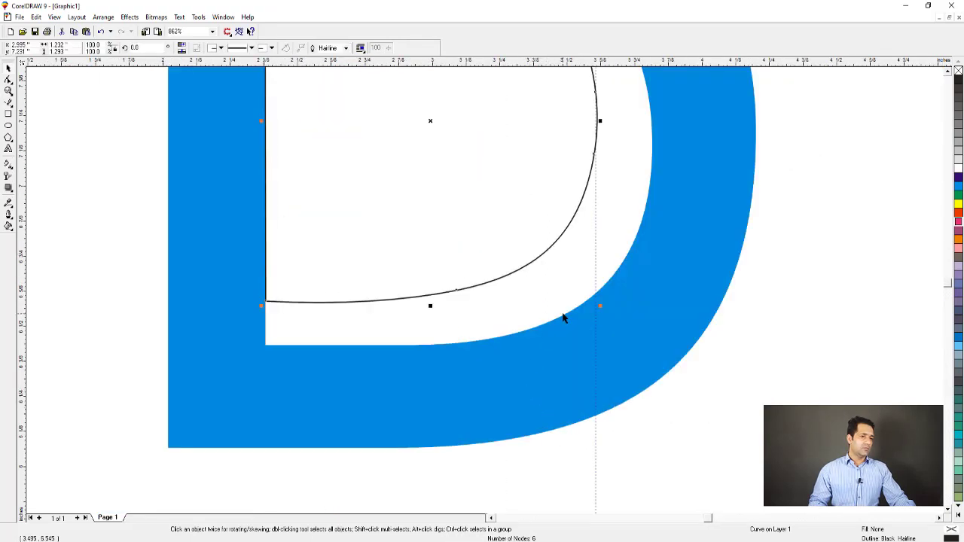
Enlarge the copied counter proportionally to about 1.416 by 1.486 inches and widen it to about 1.437 inches to reach the blue counter's right edge
{"action": "left_click_drag", "start_coordinate": [599, 307], "coordinate": [638, 349]}
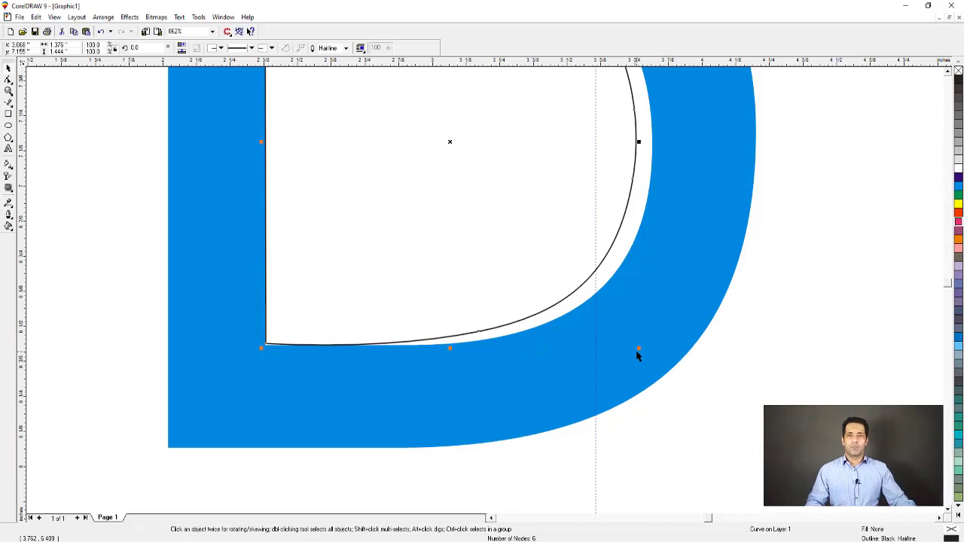
{"action": "left_click_drag", "start_coordinate": [639, 351], "coordinate": [650, 360]}
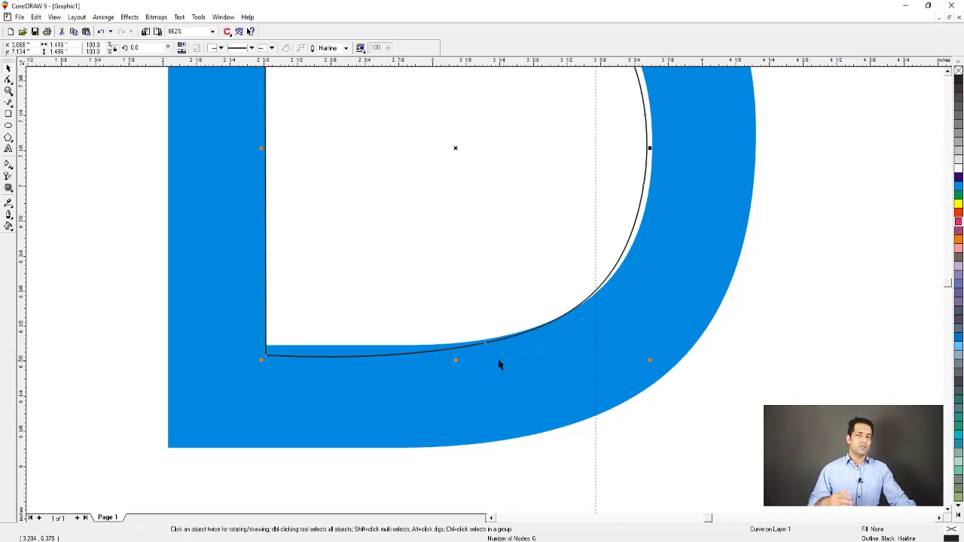
{"action": "key", "text": "F3"}
{"action": "key", "text": "F2"}
{"action": "left_click_drag", "start_coordinate": [403, 251], "coordinate": [541, 371]}
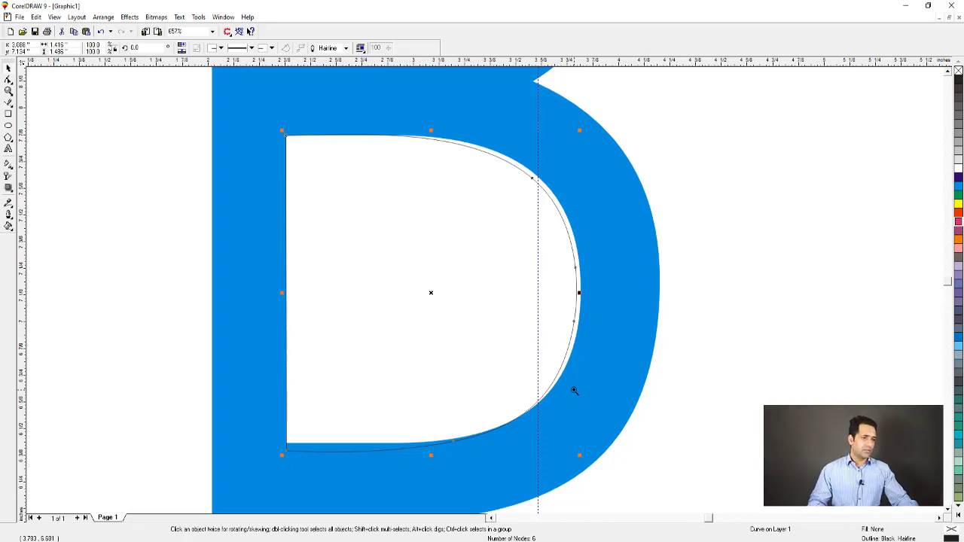
{"action": "key", "text": "F2"}
{"action": "left_click_drag", "start_coordinate": [249, 249], "coordinate": [644, 362]}
{"action": "left_click_drag", "start_coordinate": [788, 261], "coordinate": [797, 257]}
Slightly reduce the copied counter's height from its bottom edge to fit the blue B's lower counter
{"action": "key", "text": "F3"}
{"action": "key", "text": "F2"}
{"action": "left_click_drag", "start_coordinate": [279, 118], "coordinate": [665, 505]}
{"action": "key", "text": "F2"}
{"action": "left_click_drag", "start_coordinate": [170, 389], "coordinate": [644, 529]}
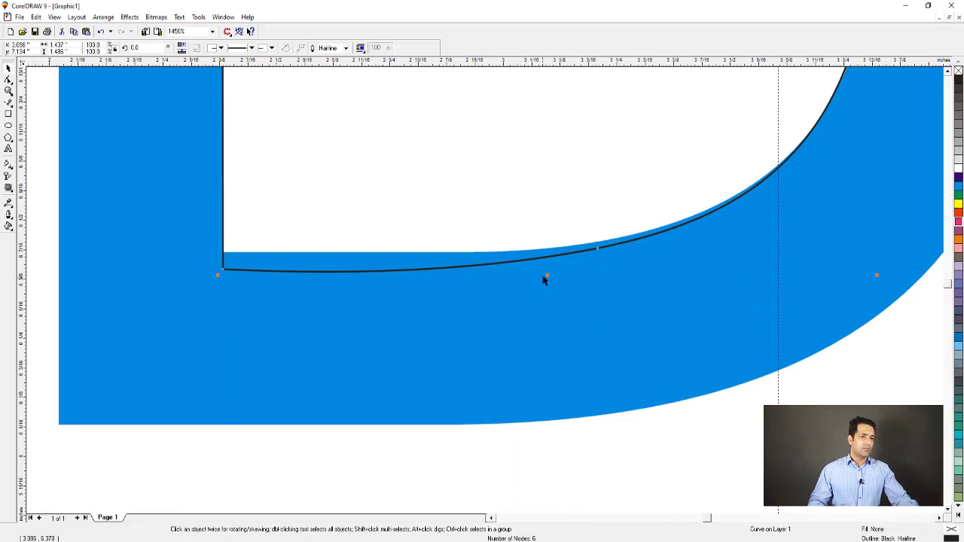
{"action": "left_click_drag", "start_coordinate": [547, 271], "coordinate": [546, 264]}
Move the trace's lower-left node onto the blue counter's corner and flatten the bottom segment after making the bottom curve's node a cusp
{"action": "key", "text": "F10"}
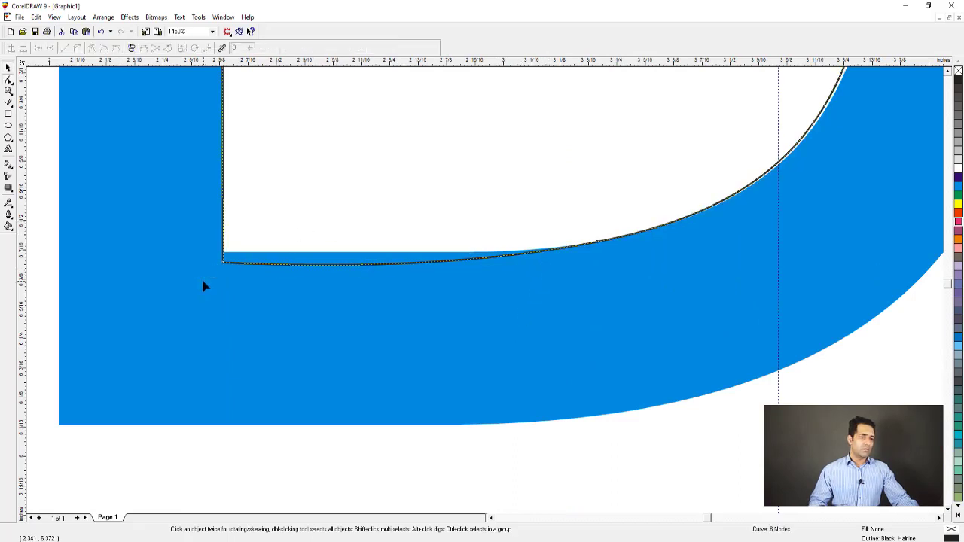
{"action": "left_click_drag", "start_coordinate": [223, 265], "coordinate": [224, 253]}
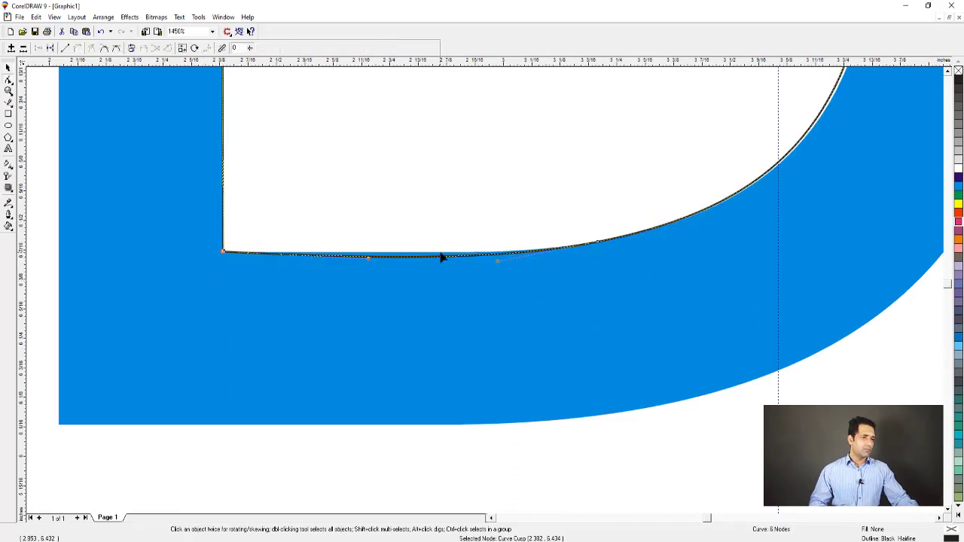
{"action": "left_click", "coordinate": [597, 241]}
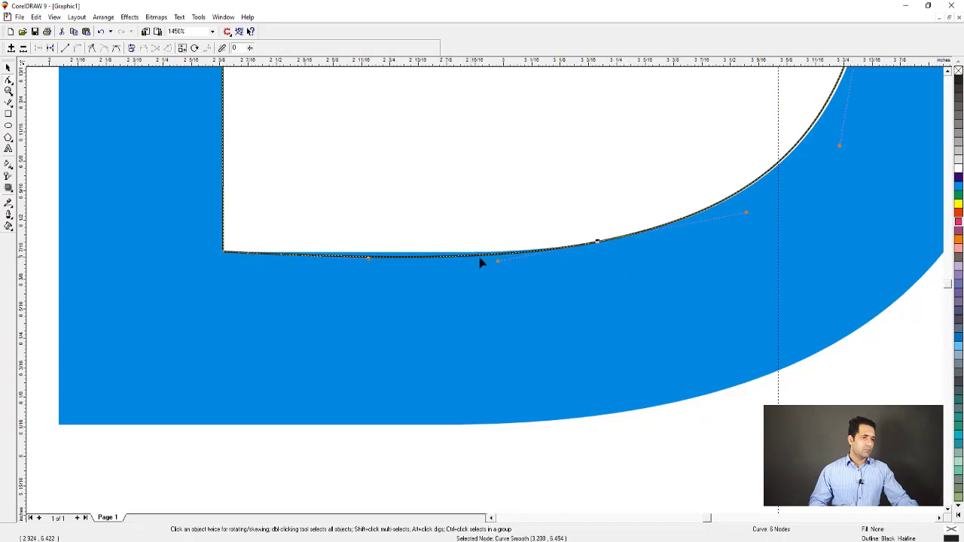
{"action": "mouse_move", "coordinate": [497, 261]}
{"action": "left_mouse_down"}
{"action": "mouse_move", "coordinate": [464, 259]}
{"action": "mouse_move", "coordinate": [501, 249]}
{"action": "mouse_move", "coordinate": [498, 261]}
{"action": "left_mouse_up"}
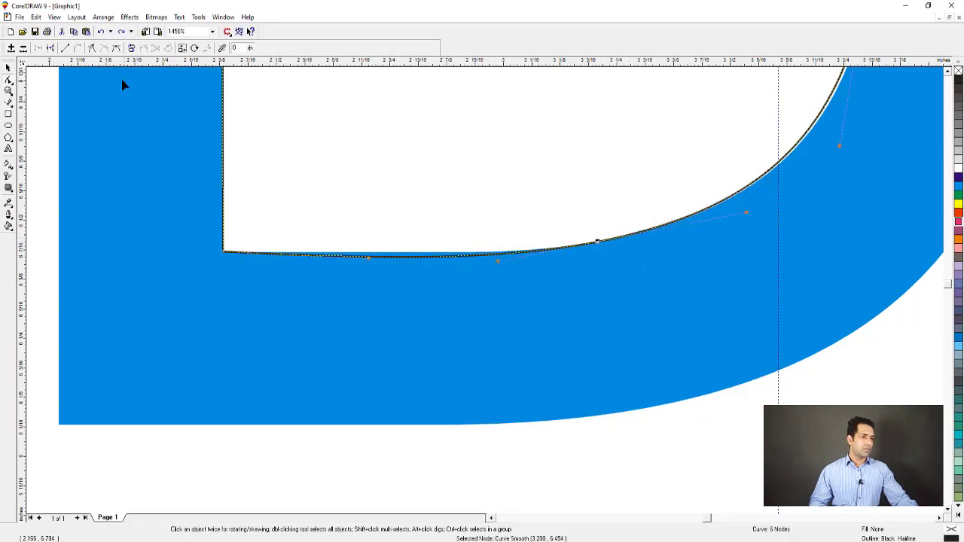
{"action": "left_click", "coordinate": [92, 48]}
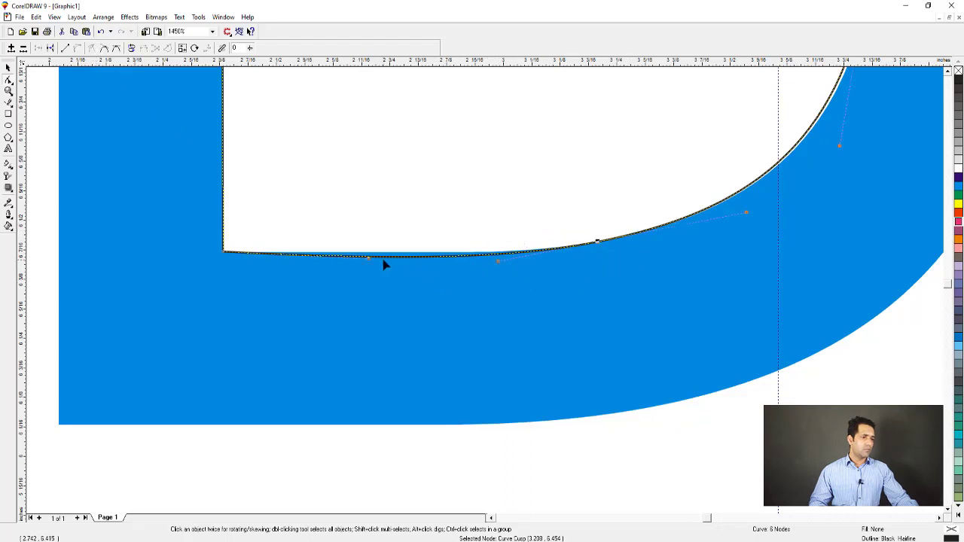
{"action": "left_click_drag", "start_coordinate": [447, 262], "coordinate": [437, 256]}
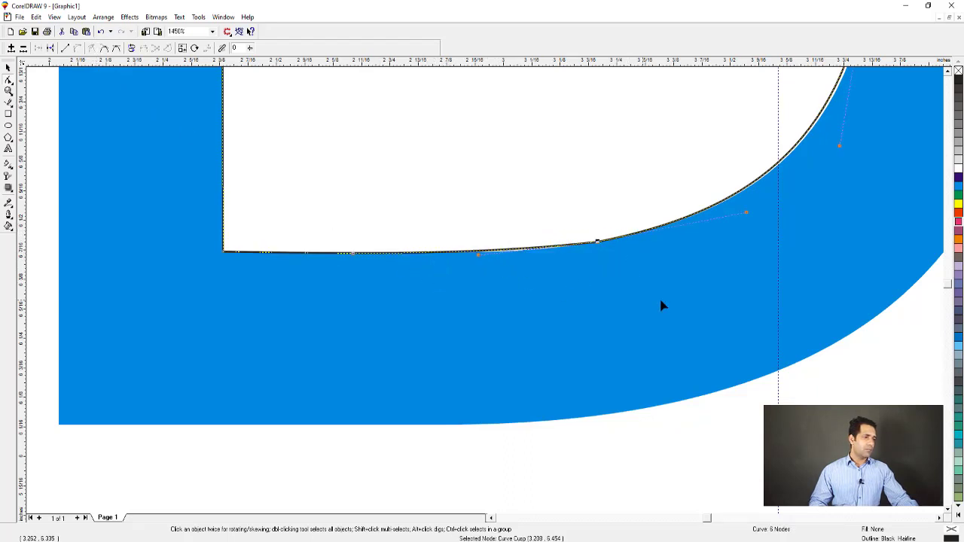
Replace the bottom curve's node with one farther right and adjust its handle to follow the blue counter's lower edge
{"action": "double_click", "coordinate": [634, 235]}
{"action": "left_click_drag", "start_coordinate": [580, 224], "coordinate": [614, 260]}
{"action": "key", "text": "Delete"}
{"action": "left_click_drag", "start_coordinate": [210, 227], "coordinate": [298, 271]}
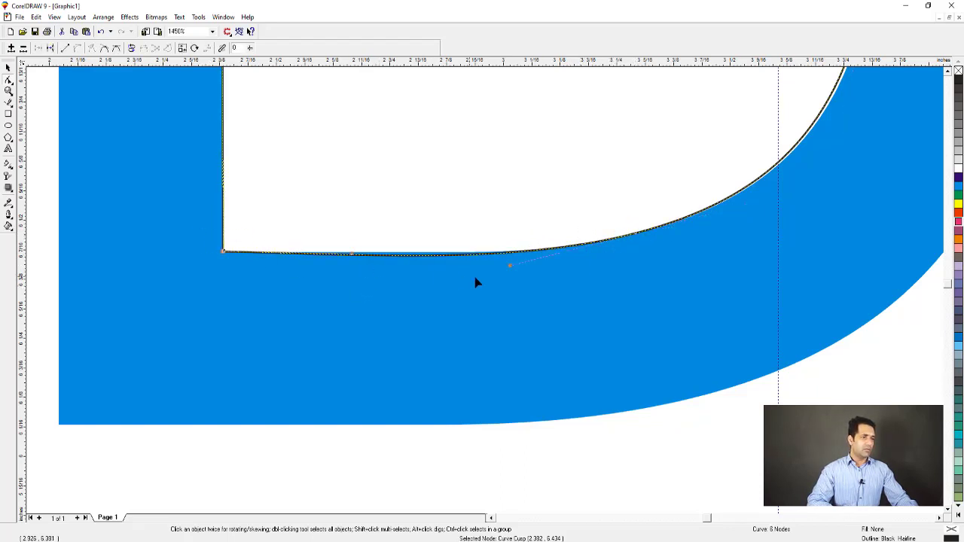
{"action": "left_click_drag", "start_coordinate": [510, 265], "coordinate": [514, 262]}
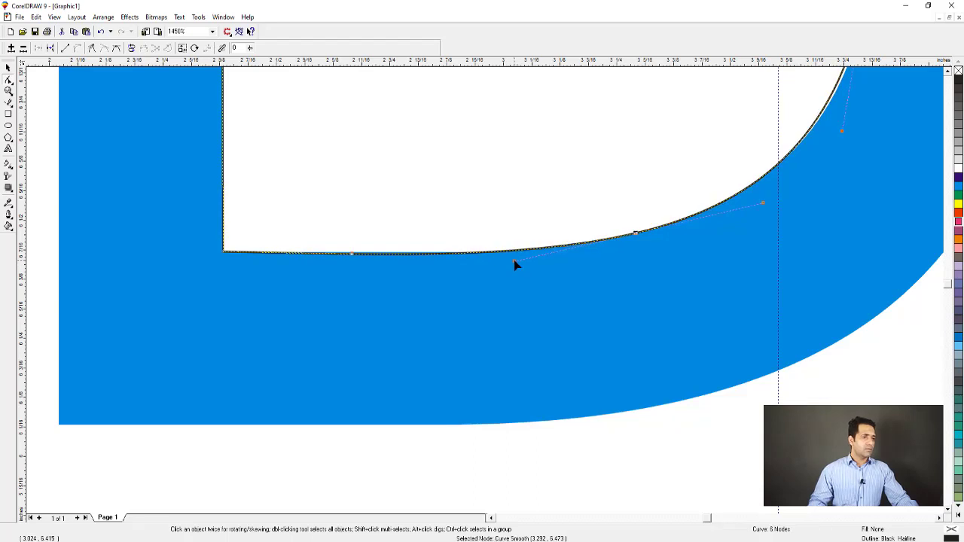
Reshape the lower-right curve segment of the trace to match the blue counter's edge
{"action": "key", "text": "F3"}
{"action": "key", "text": "F2"}
{"action": "left_click_drag", "start_coordinate": [357, 218], "coordinate": [725, 460]}
{"action": "left_click", "coordinate": [485, 189]}
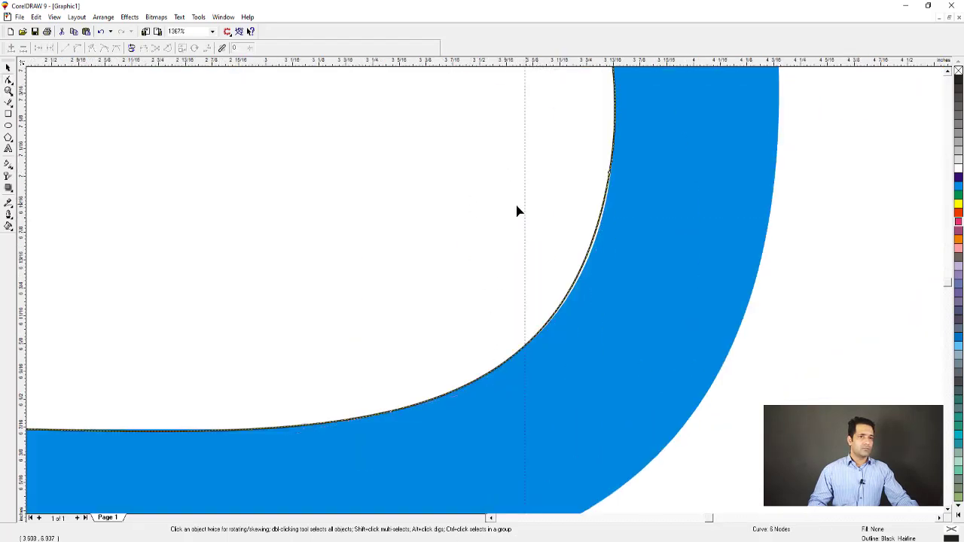
{"action": "left_click_drag", "start_coordinate": [521, 139], "coordinate": [649, 206]}
{"action": "key", "text": "F2"}
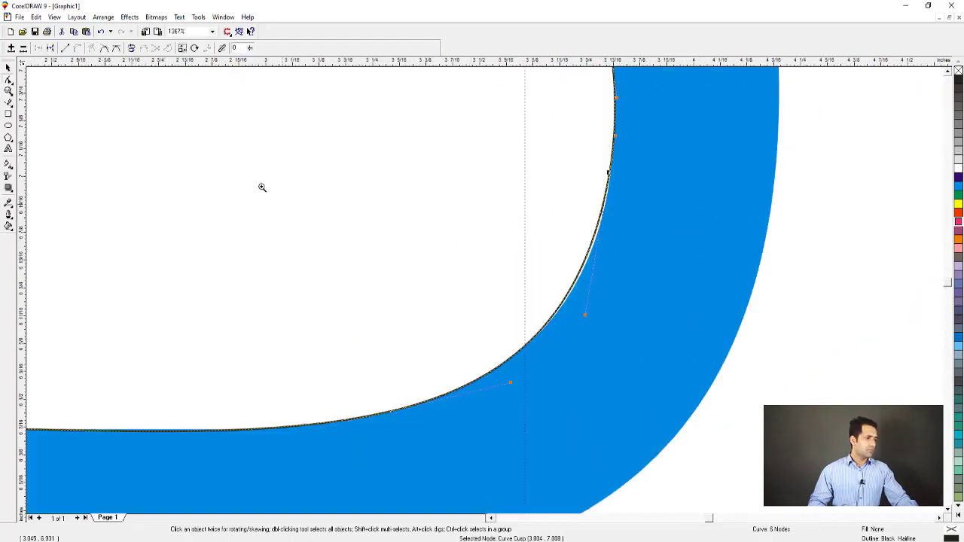
{"action": "left_click_drag", "start_coordinate": [262, 187], "coordinate": [609, 423]}
{"action": "left_click_drag", "start_coordinate": [764, 310], "coordinate": [775, 301]}
Move the trace's upper-right node outward onto the edge of the blue counter
{"action": "key", "text": "F3"}
{"action": "key", "text": "F3"}
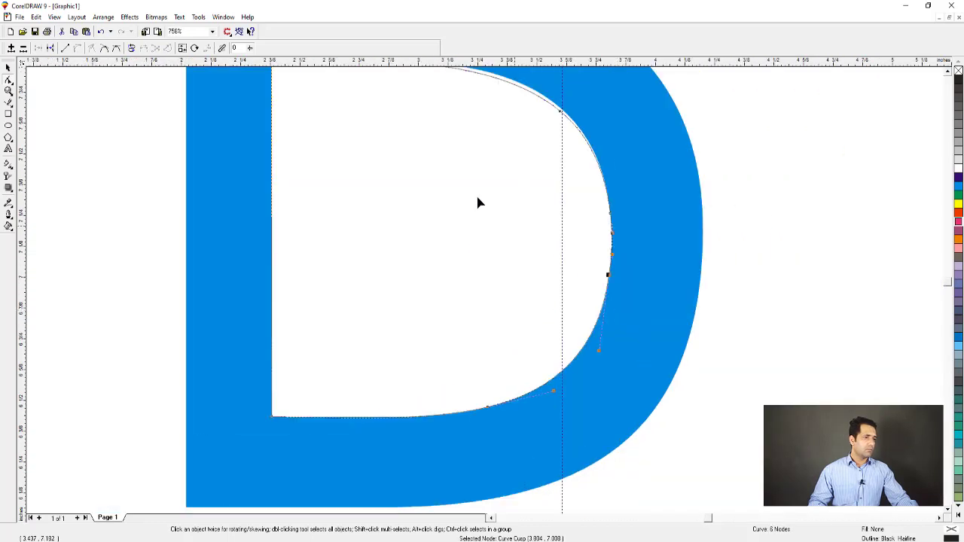
{"action": "key", "text": "F2"}
{"action": "left_click_drag", "start_coordinate": [367, 117], "coordinate": [627, 265]}
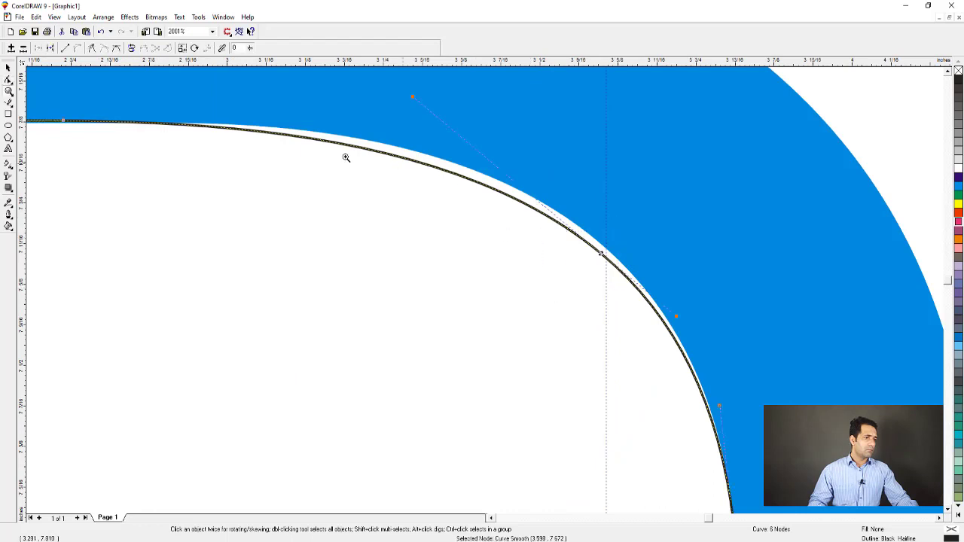
{"action": "left_click_drag", "start_coordinate": [271, 140], "coordinate": [755, 345]}
{"action": "left_click_drag", "start_coordinate": [645, 309], "coordinate": [649, 294]}
Shorten the upper-right node's left handle to fit the top curve to the blue counter's edge
{"action": "key", "text": "F3"}
{"action": "key", "text": "F3"}
{"action": "key", "text": "F2"}
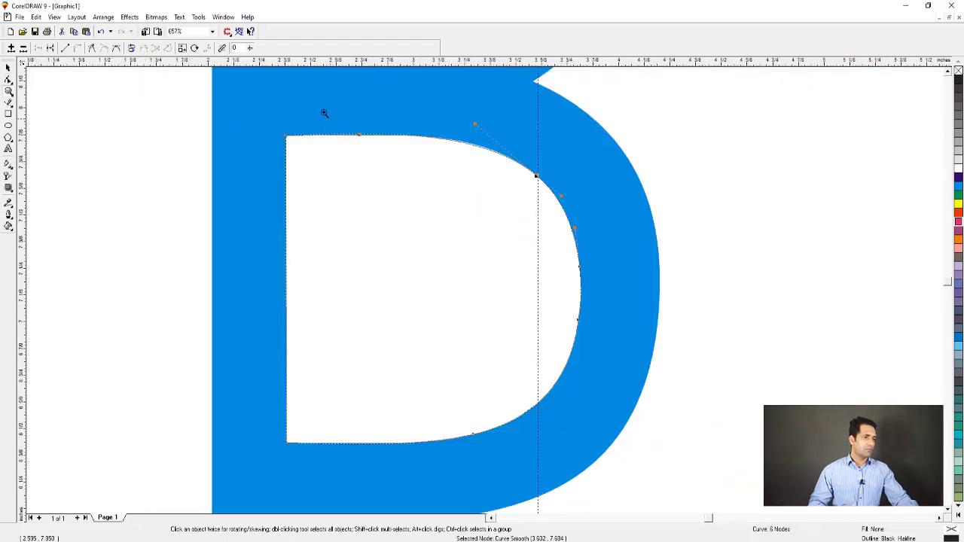
{"action": "left_click_drag", "start_coordinate": [323, 111], "coordinate": [531, 183]}
{"action": "left_click", "coordinate": [751, 356]}
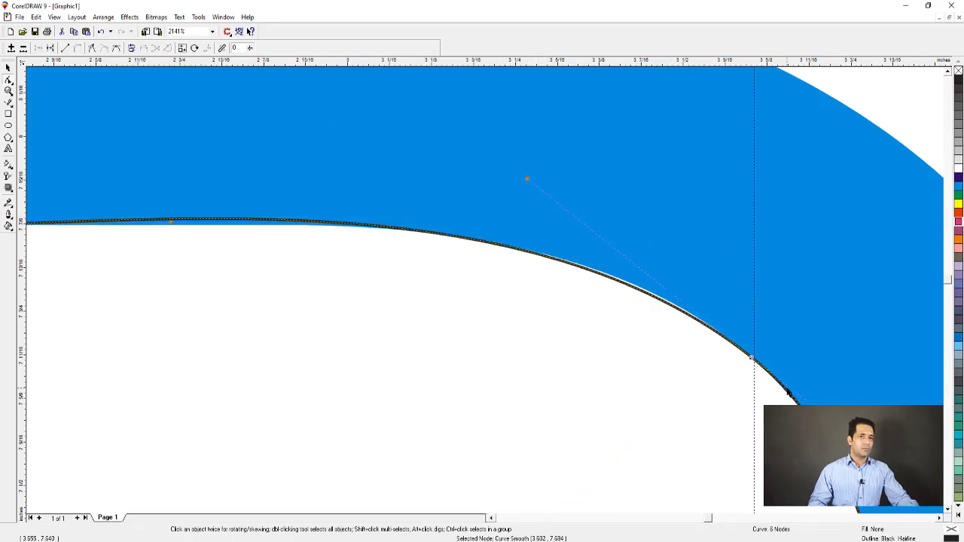
{"action": "left_click", "coordinate": [90, 48]}
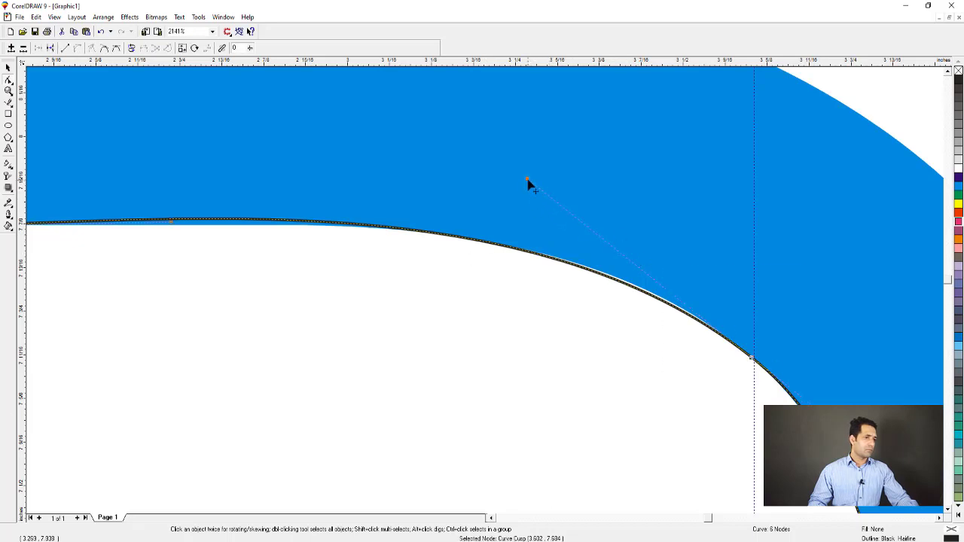
{"action": "left_click_drag", "start_coordinate": [527, 184], "coordinate": [546, 185]}
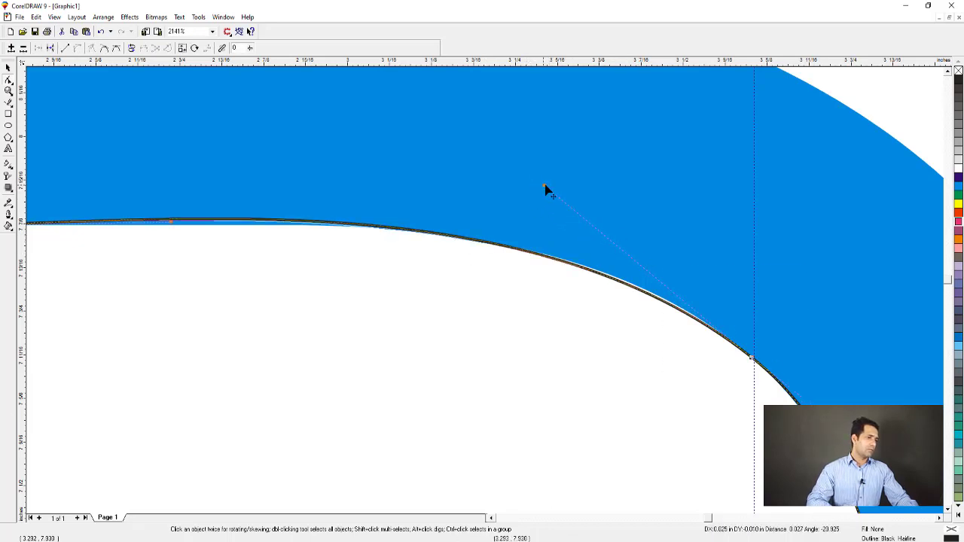
Add a node on each side of the upper-right node and delete the original node between them
{"action": "double_click", "coordinate": [532, 256]}
{"action": "double_click", "coordinate": [813, 422]}
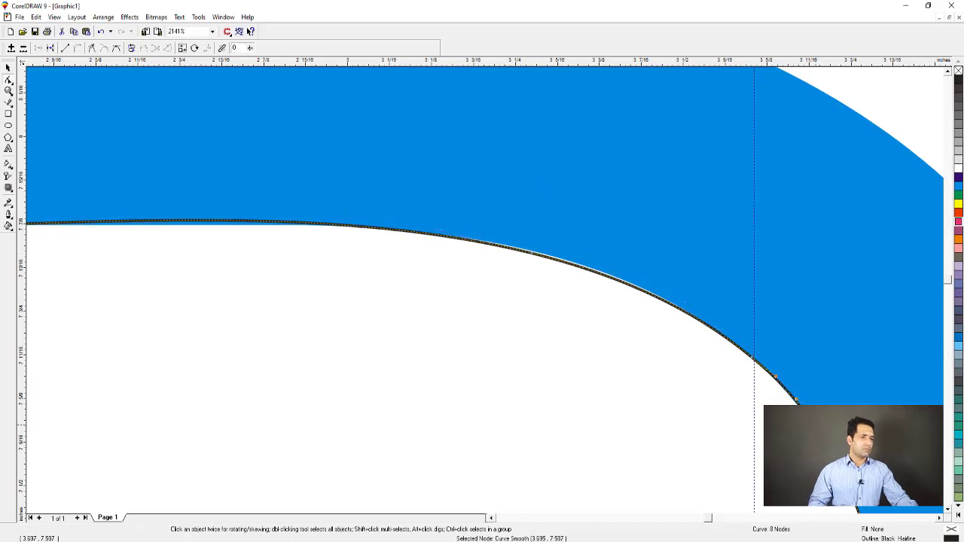
{"action": "left_click_drag", "start_coordinate": [781, 344], "coordinate": [710, 391]}
{"action": "key", "text": "Delete"}
Flatten the top curve by adjusting its node's left handle, and replace that node with one farther left
{"action": "key", "text": "F3"}
{"action": "key", "text": "F2"}
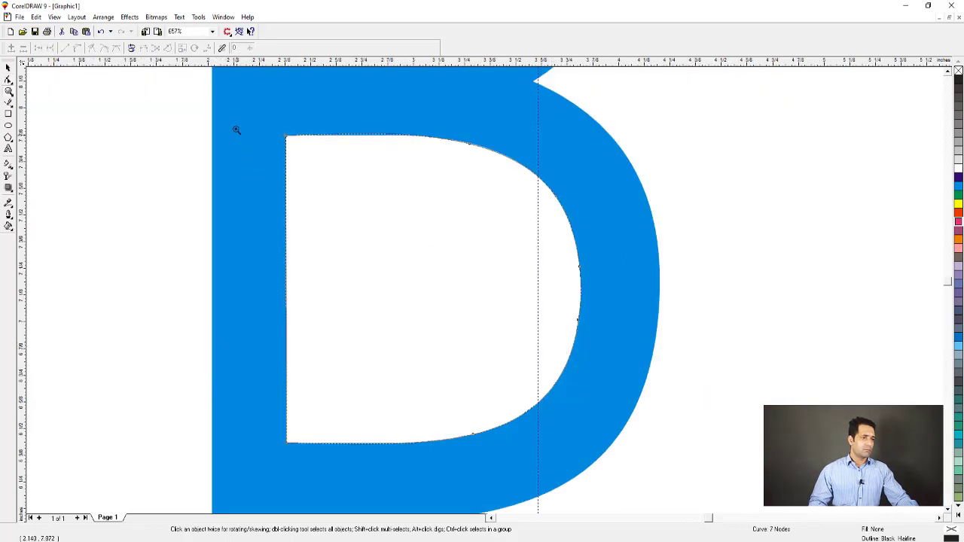
{"action": "left_click_drag", "start_coordinate": [249, 121], "coordinate": [559, 205]}
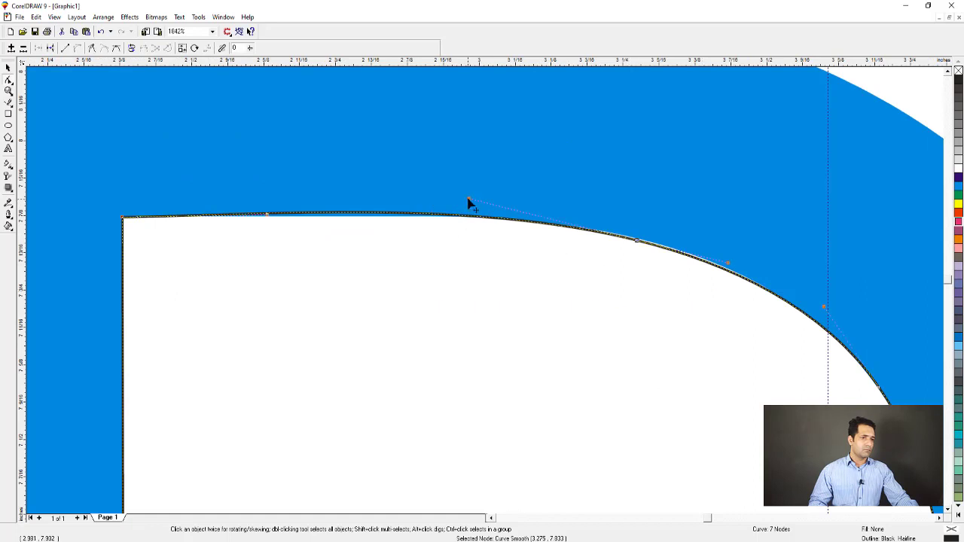
{"action": "left_click_drag", "start_coordinate": [469, 201], "coordinate": [510, 211]}
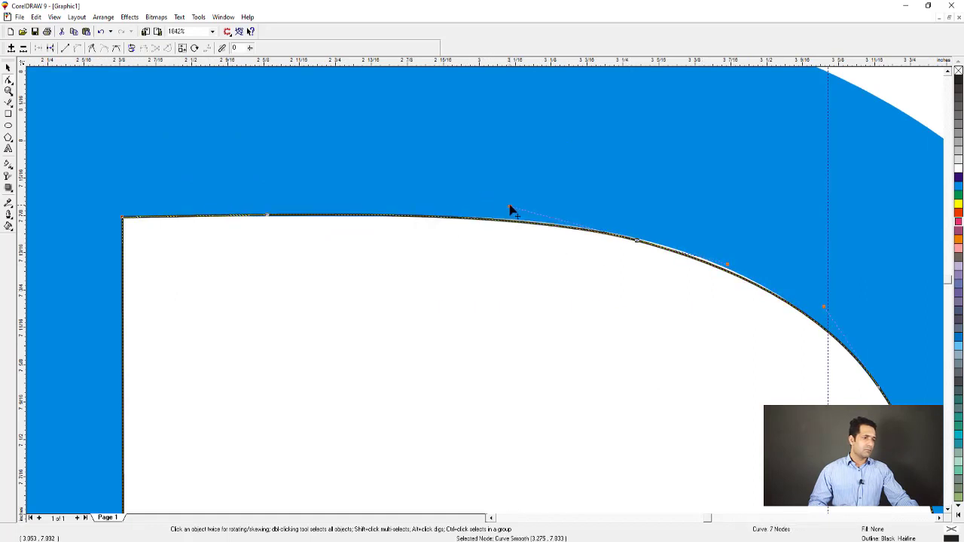
{"action": "double_click", "coordinate": [558, 228]}
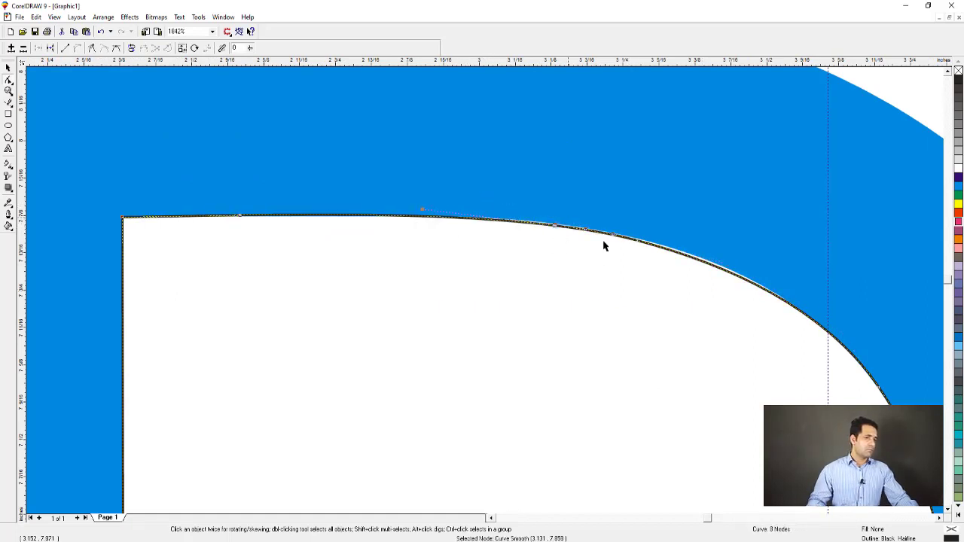
{"action": "key", "text": "Delete"}
Move the finished lower counter trace 5 inches right into the outlined B
{"action": "key", "text": "F3"}
{"action": "key", "text": "space"}
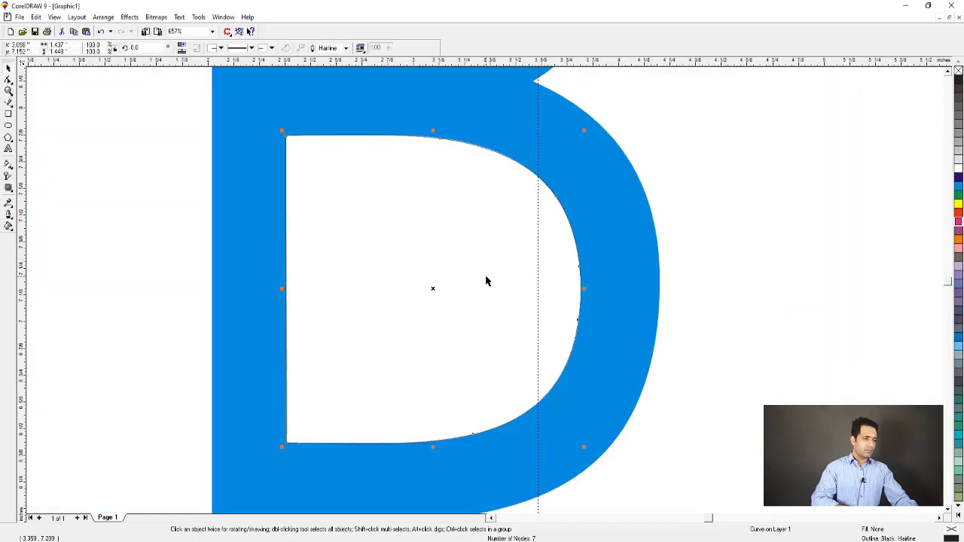
{"action": "key", "text": "F3"}
{"action": "key", "text": "Right"}
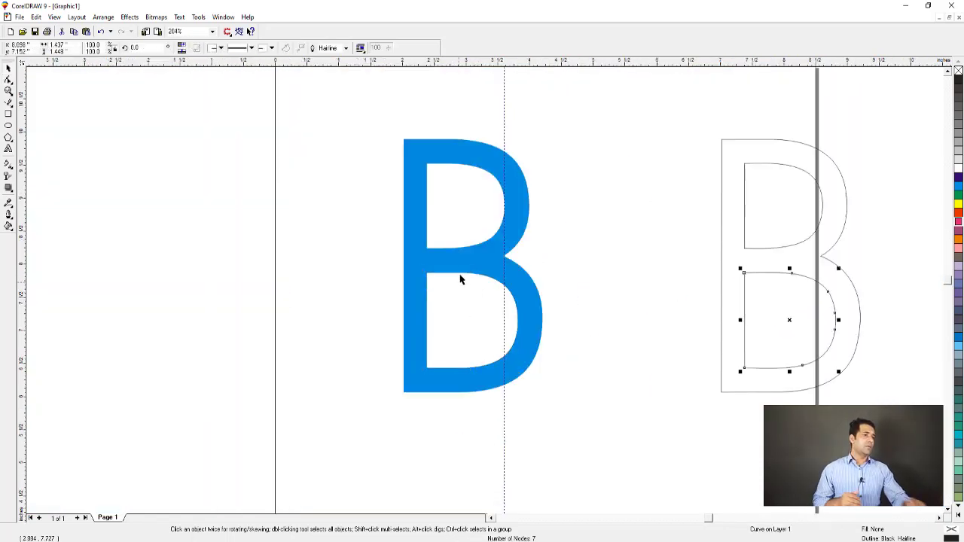
{"action": "key", "text": "F2"}
{"action": "left_click_drag", "start_coordinate": [380, 115], "coordinate": [814, 399]}
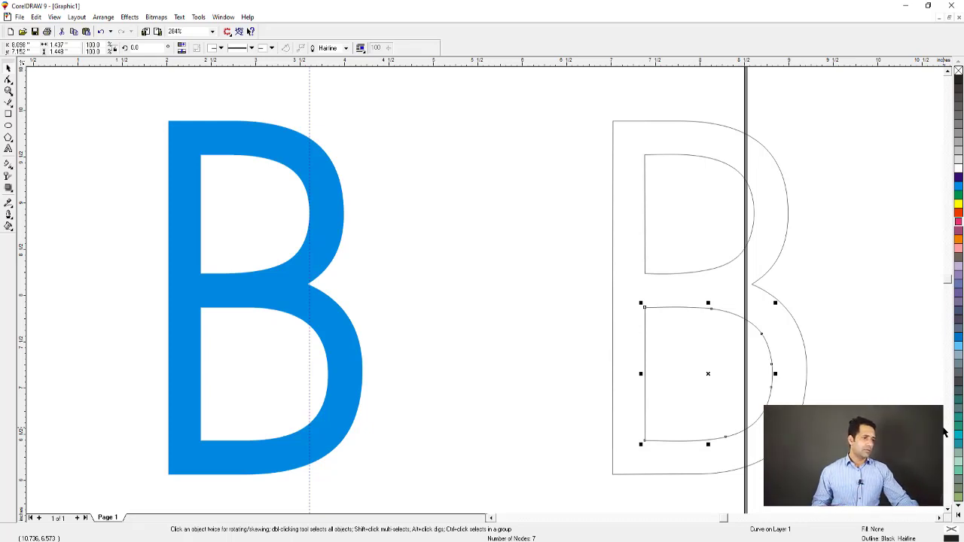
Combine the outer B outline and both counter traces into a single curve
{"action": "left_click", "coordinate": [661, 144], "text": "shift"}
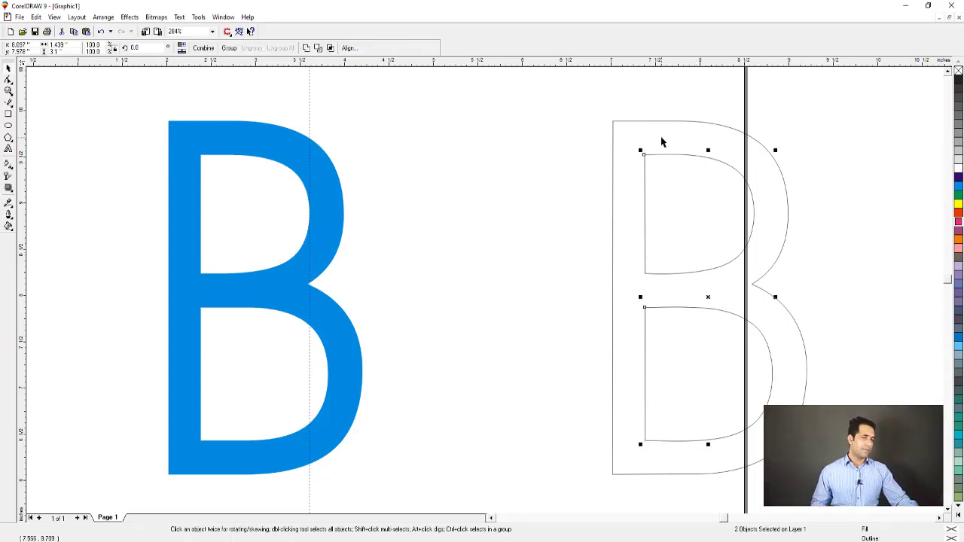
{"action": "left_click", "coordinate": [660, 143], "text": "shift"}
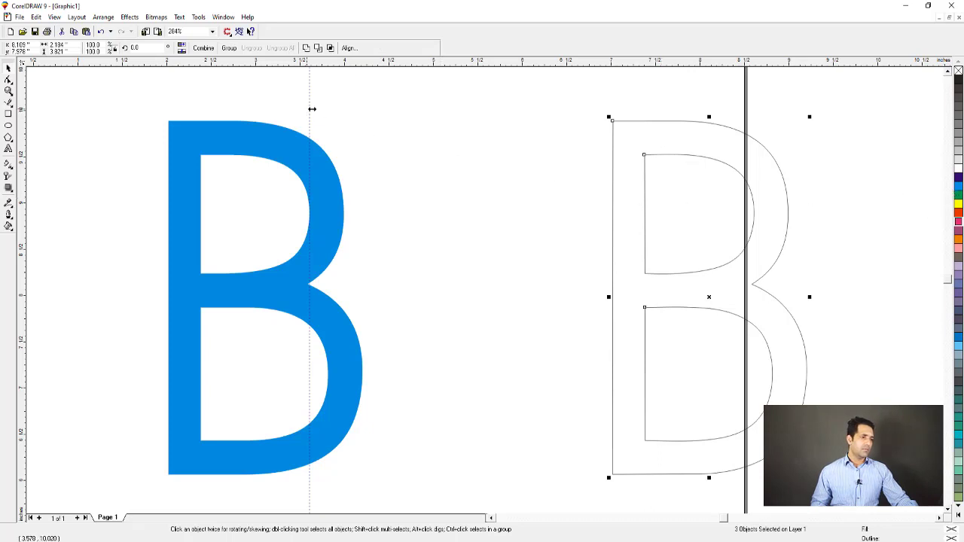
{"action": "left_click", "coordinate": [567, 170]}
{"action": "left_click_drag", "start_coordinate": [577, 107], "coordinate": [866, 498]}
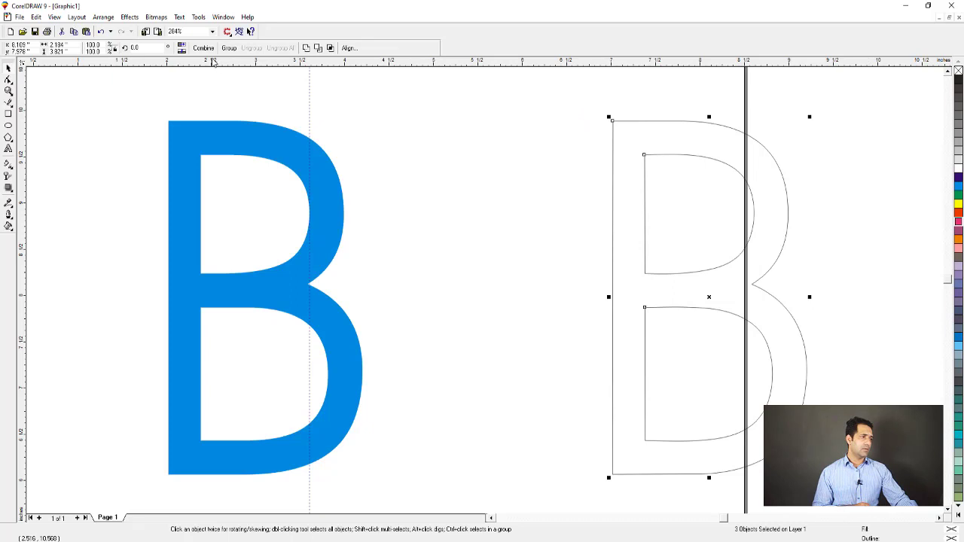
{"action": "left_click", "coordinate": [205, 48]}
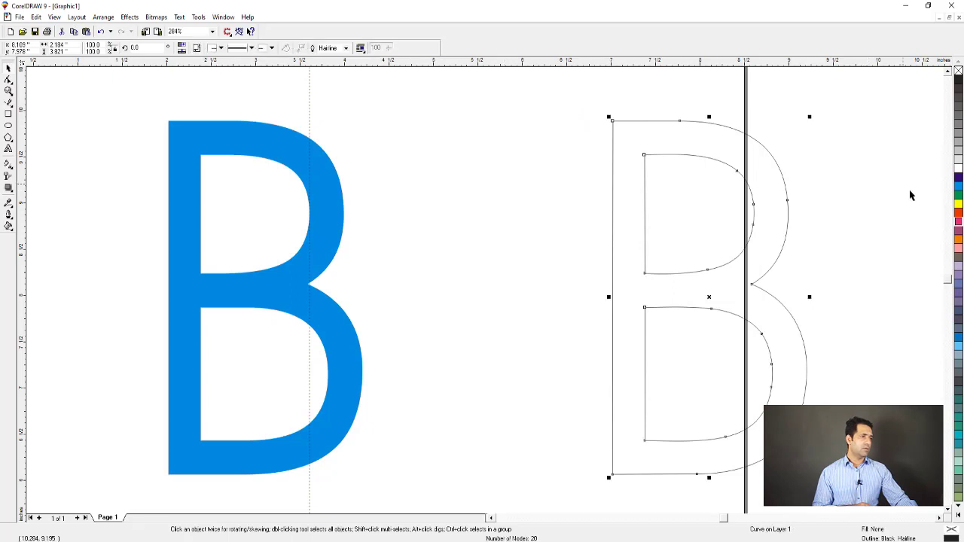
Fill the combined B with magenta without an outline and move it 5 inches left over the blue B
{"action": "left_click", "coordinate": [957, 225]}
{"action": "right_click", "coordinate": [958, 71]}
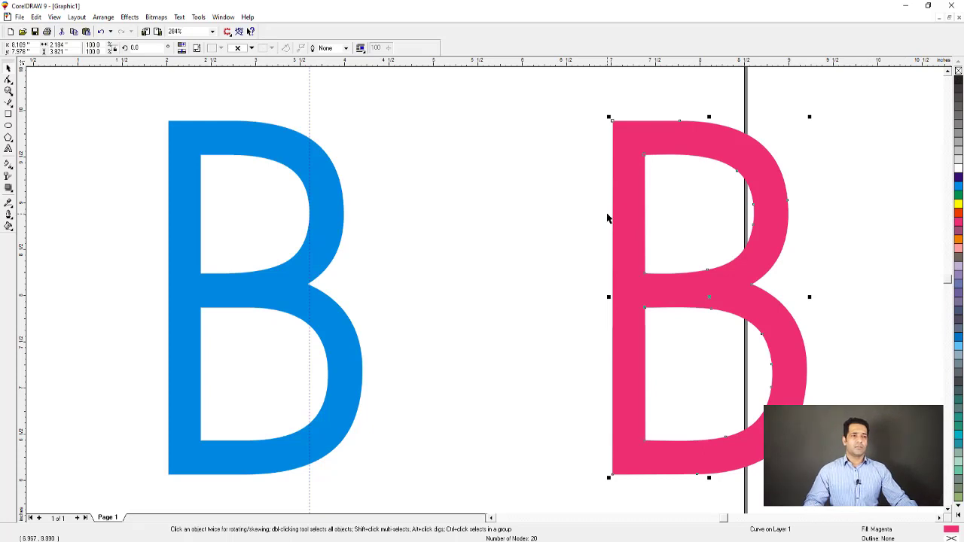
{"action": "key", "text": "Left"}
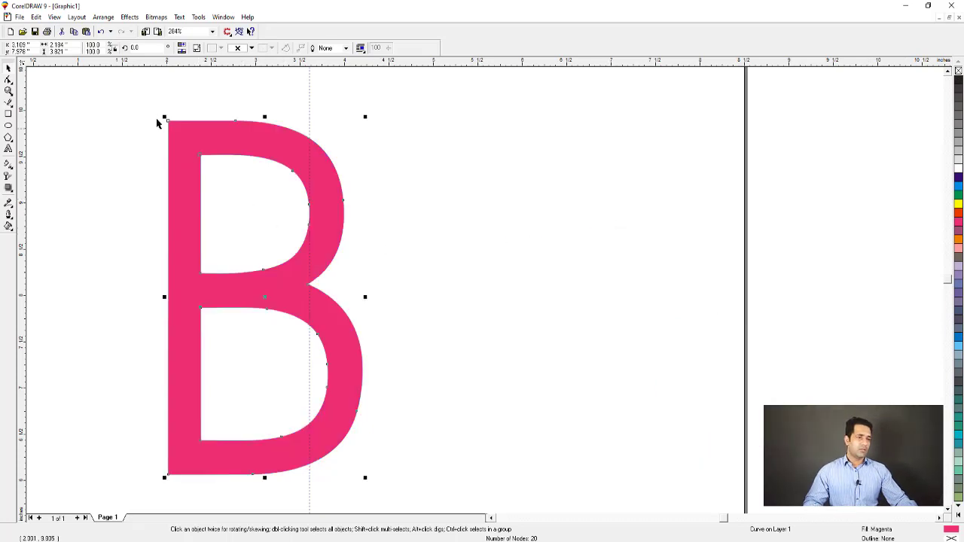
Inspect how the magenta B covers the blue letter, leaving it deselected
{"action": "key", "text": "F2"}
{"action": "left_click_drag", "start_coordinate": [151, 103], "coordinate": [234, 198]}
{"action": "left_click", "coordinate": [277, 228]}
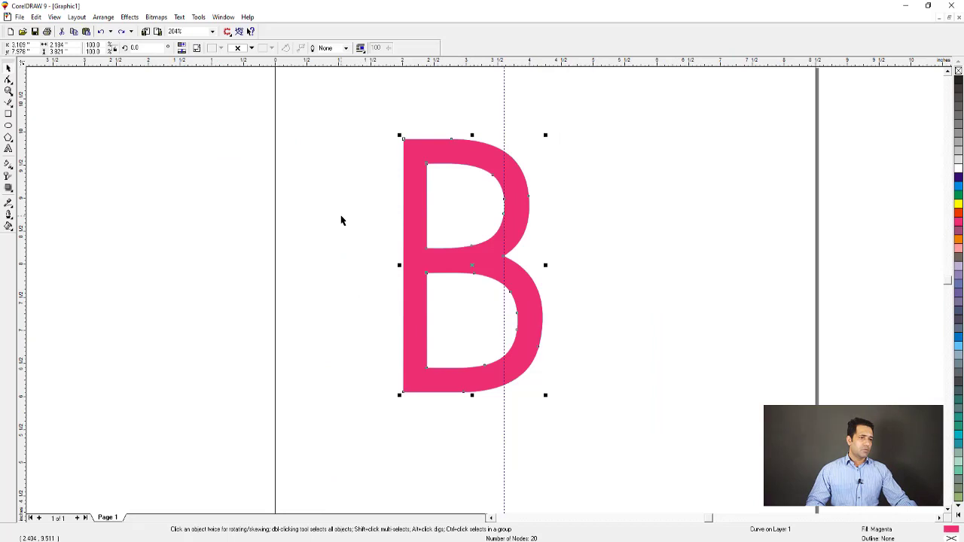
{"action": "left_click", "coordinate": [359, 172]}
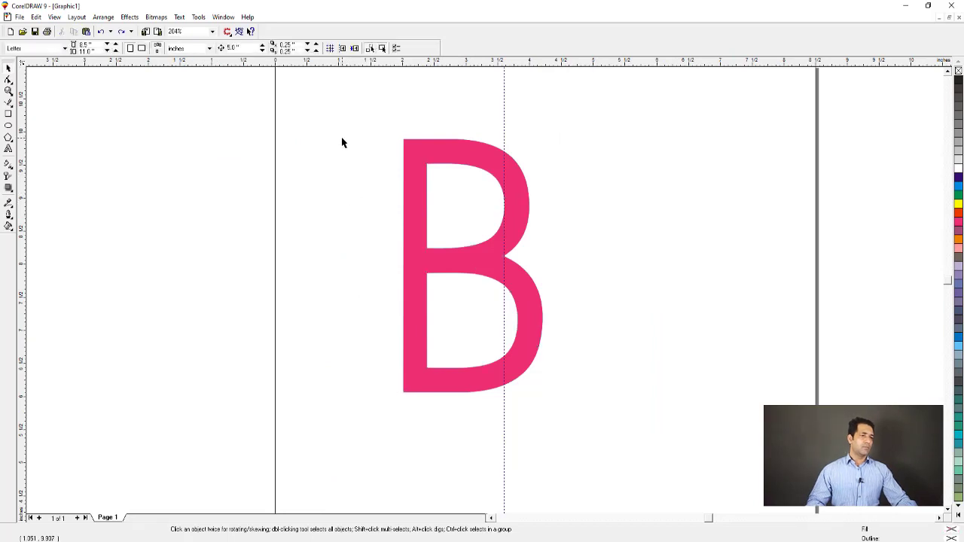
{"action": "left_click_drag", "start_coordinate": [385, 134], "coordinate": [572, 409]}
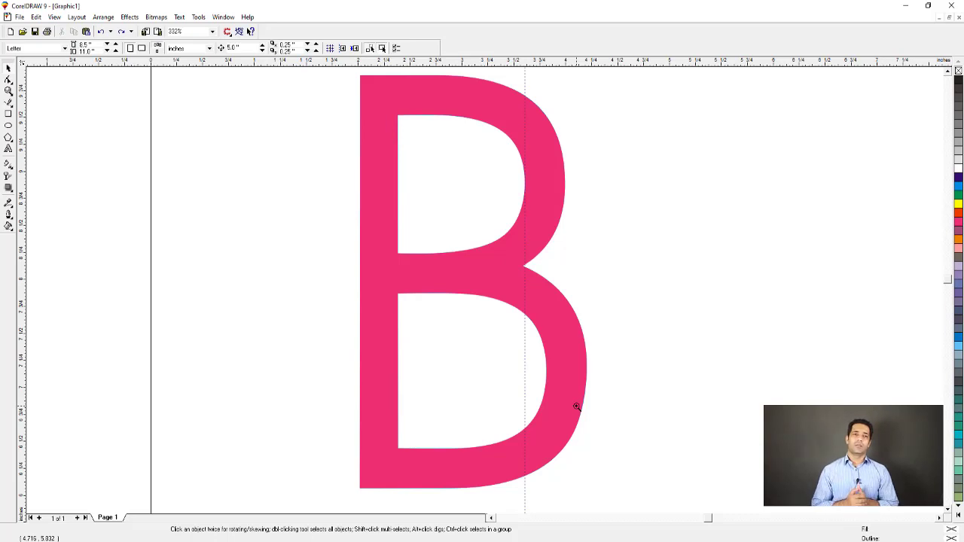
{"action": "scroll", "coordinate": [577, 406], "scroll_direction": "down", "scroll_amount": 2}
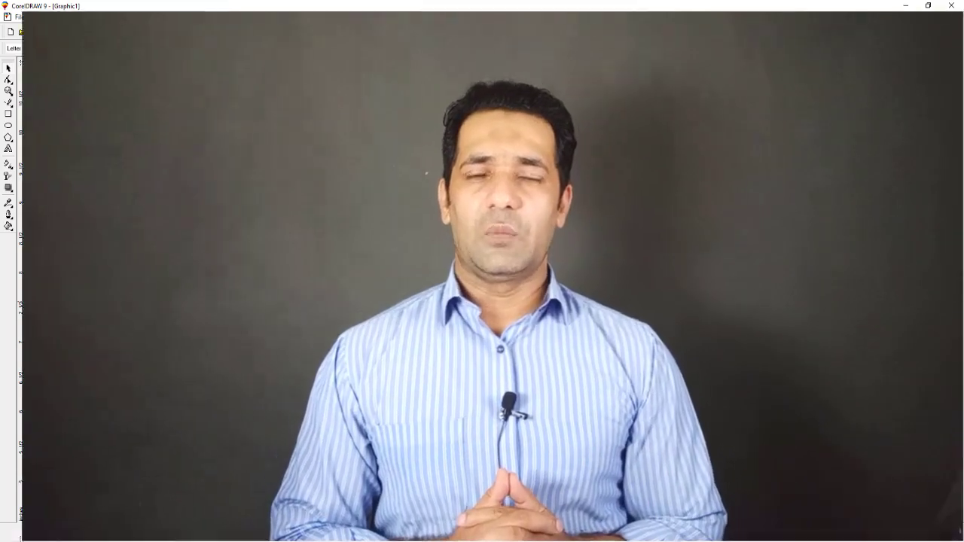